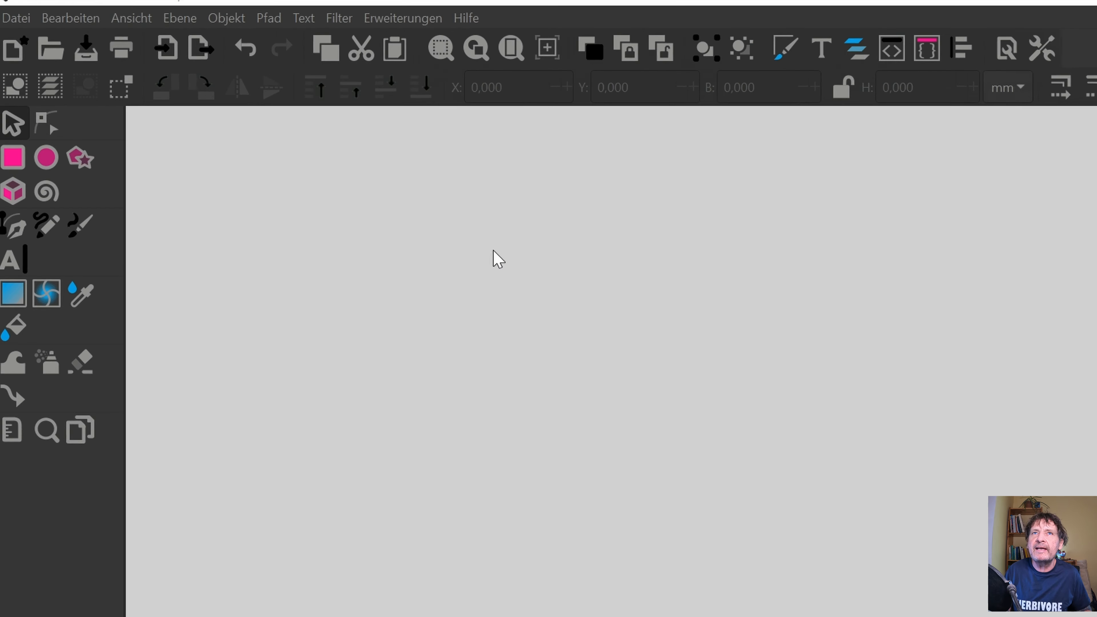
Open the Thema page of the preferences and review the available GTK themes without changing the current one
{"action": "left_click", "coordinate": [94, 22]}
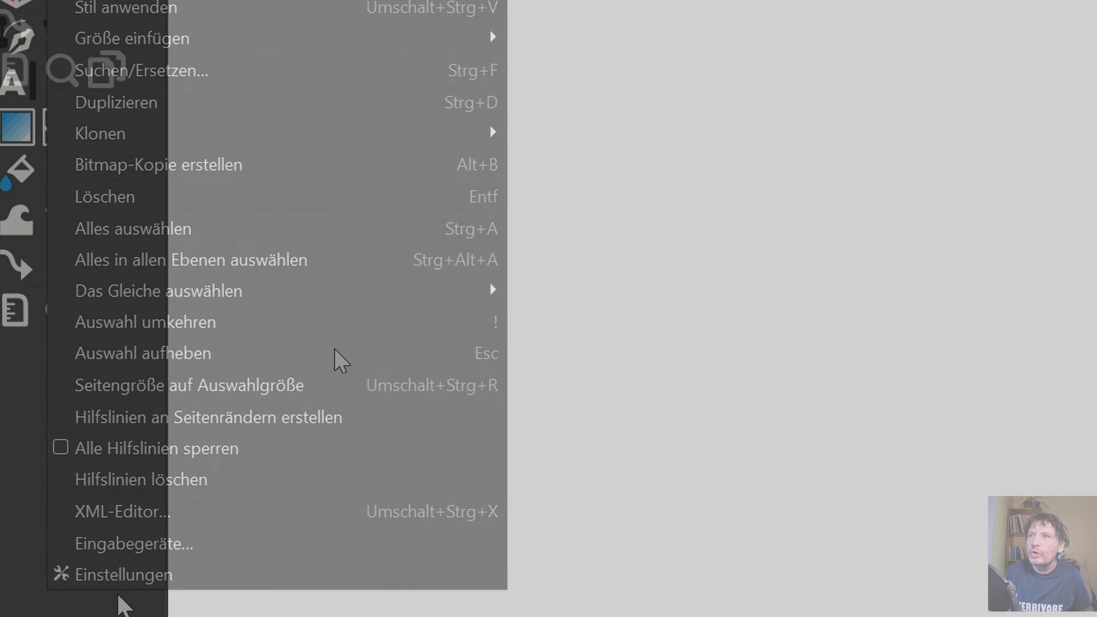
{"action": "left_click", "coordinate": [124, 575]}
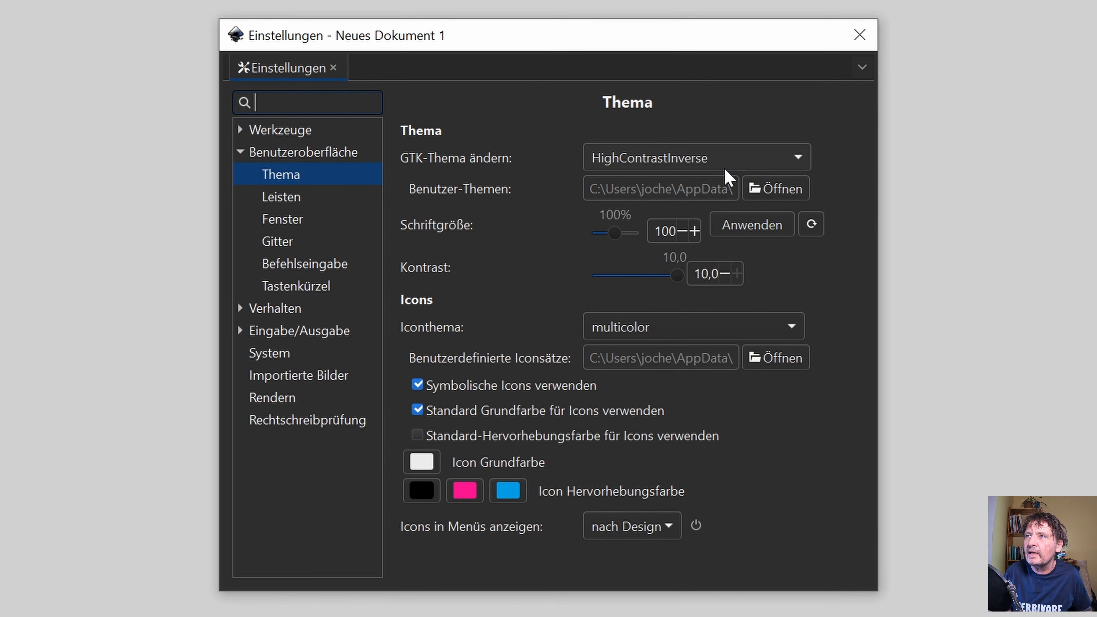
{"action": "left_click", "coordinate": [773, 168]}
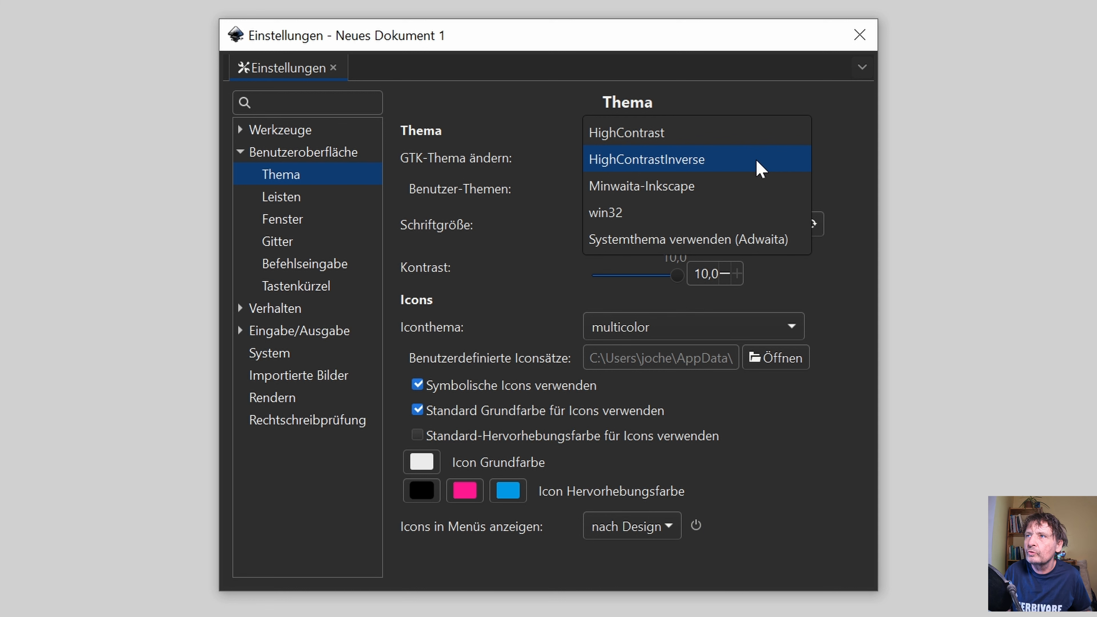
{"action": "left_click", "coordinate": [691, 139]}
{"action": "scroll", "coordinate": [793, 170], "scroll_direction": "down", "scroll_amount": 1}
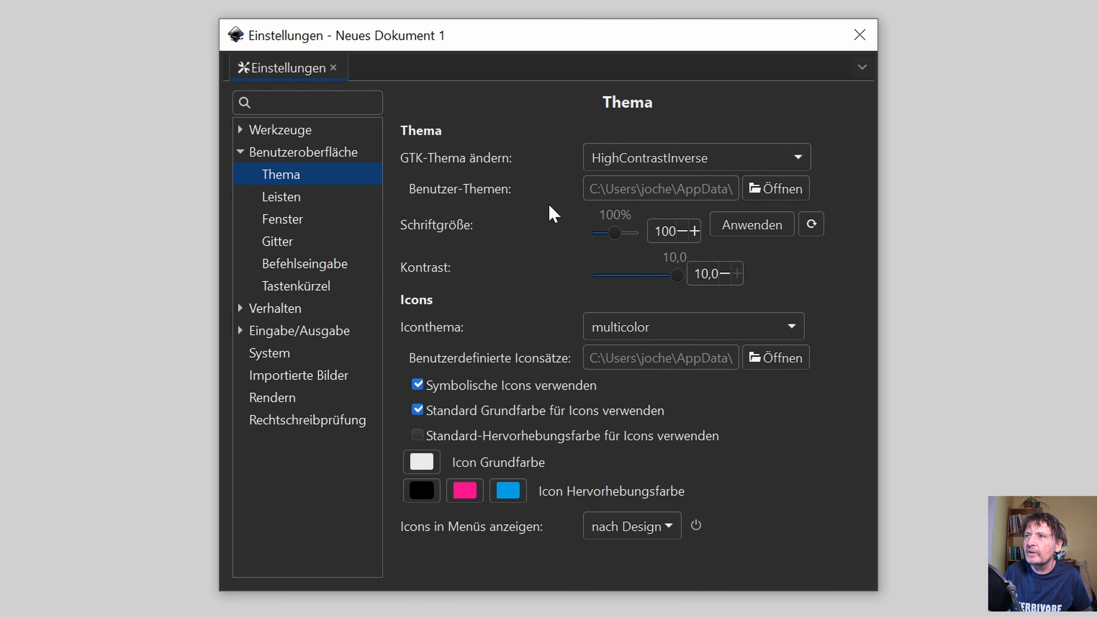
On the preferences' Leisten page, try different toolbar icon sizes down to 100%, finishing with Symbolgröße in der Werkzeugleiste at 262%
{"action": "left_click", "coordinate": [289, 203]}
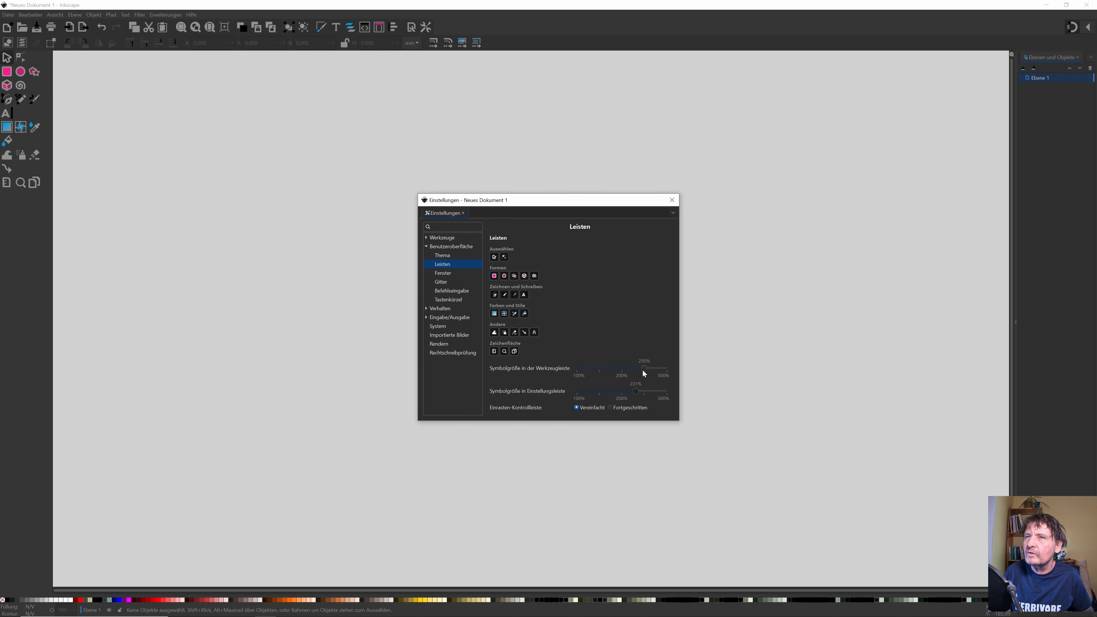
{"action": "mouse_move", "coordinate": [643, 371]}
{"action": "left_mouse_down"}
{"action": "mouse_move", "coordinate": [624, 372]}
{"action": "mouse_move", "coordinate": [648, 366]}
{"action": "left_mouse_up"}
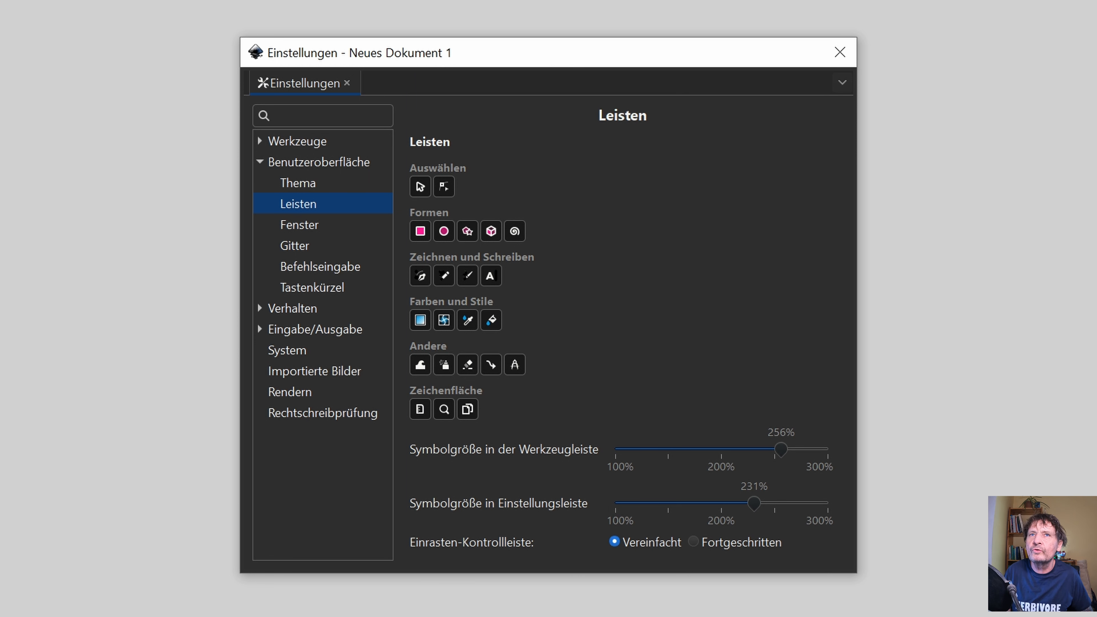
{"action": "left_click_drag", "start_coordinate": [783, 451], "coordinate": [617, 459]}
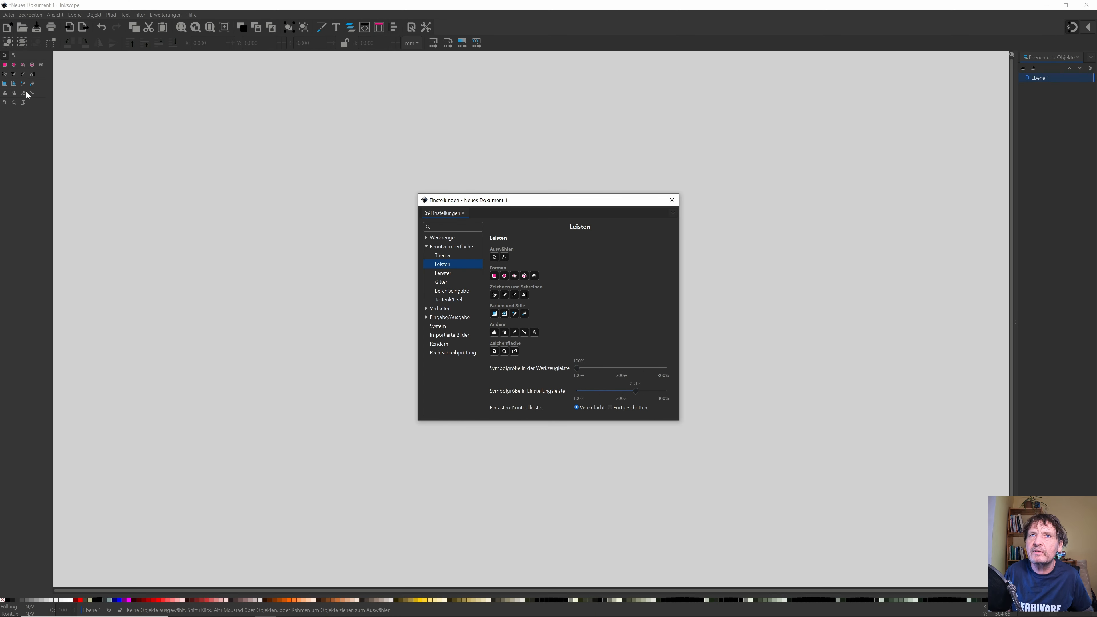
{"action": "left_click_drag", "start_coordinate": [577, 369], "coordinate": [649, 369]}
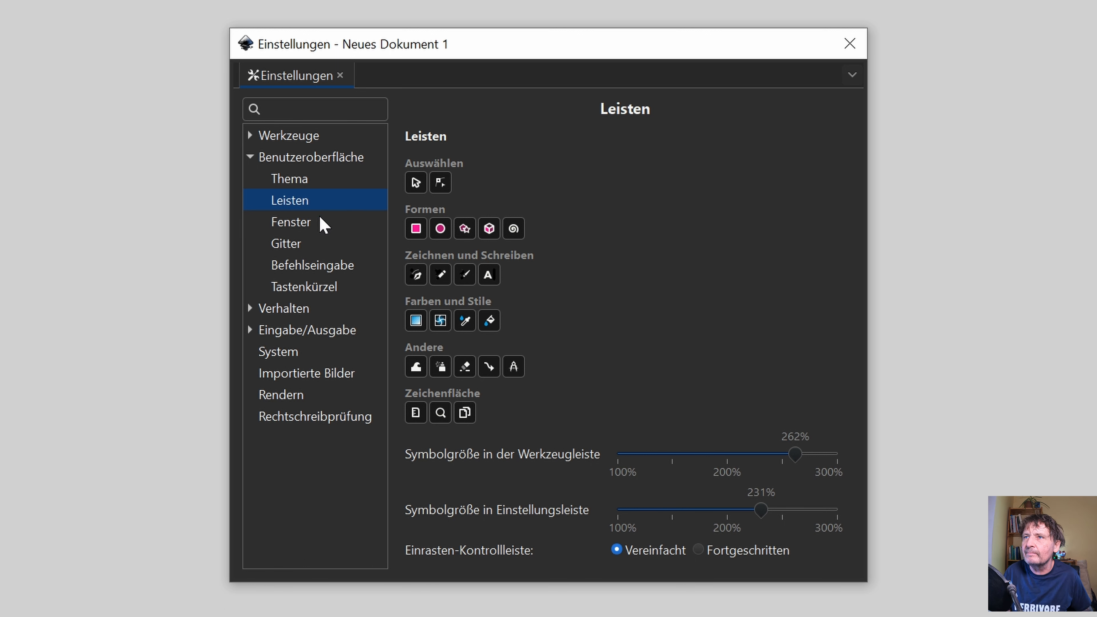
Review the Fenster and Gitter pages of the preferences
{"action": "left_click", "coordinate": [320, 227]}
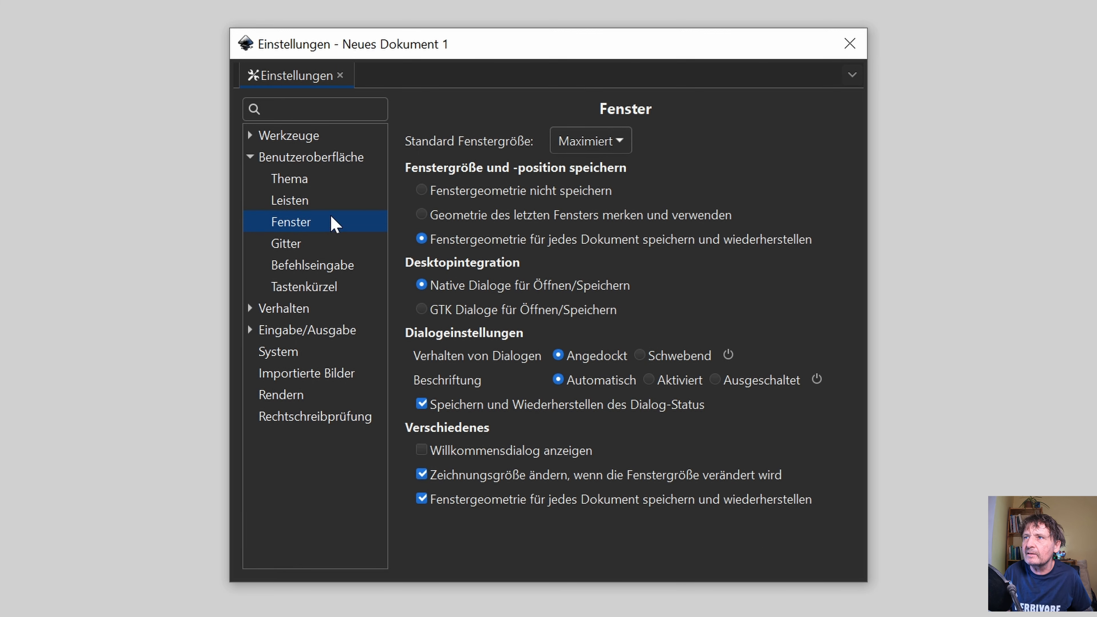
{"action": "left_click", "coordinate": [301, 244]}
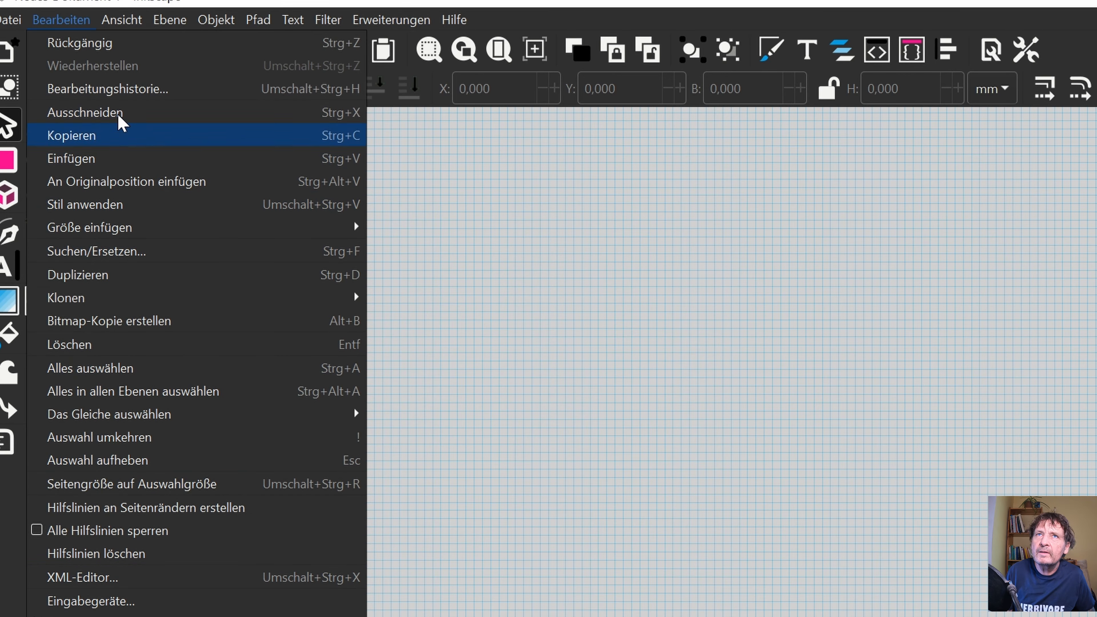
{"action": "mouse_move", "coordinate": [129, 24]}
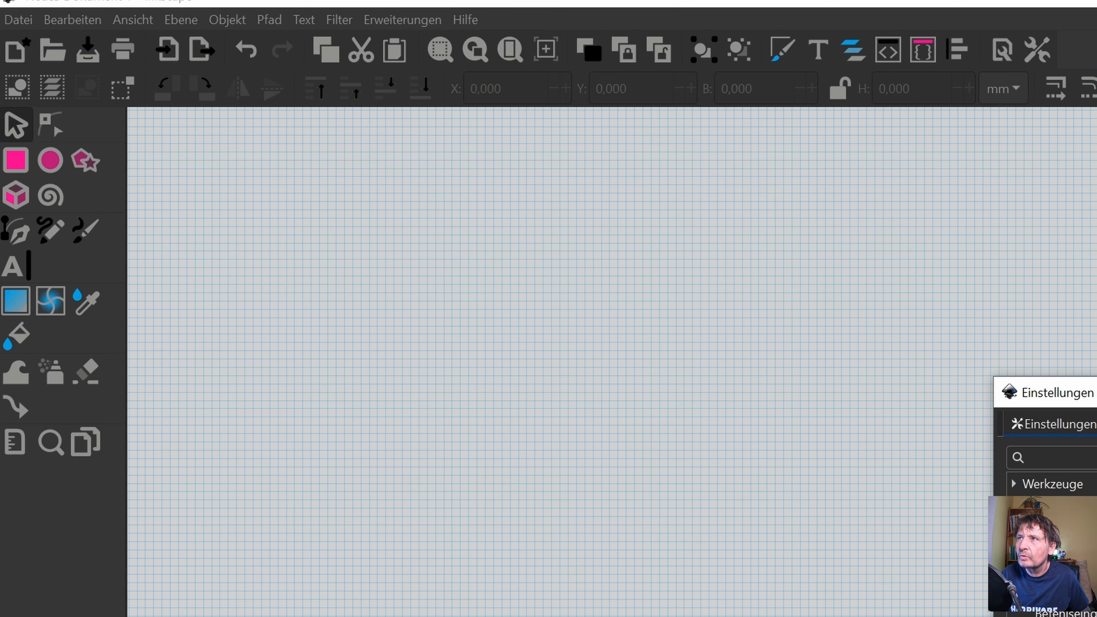
Open the document's grid settings (Dokumenteneinstellungen, Gitter) and add an Axonometrisches Gitter alongside the rectangular one
{"action": "left_click", "coordinate": [15, 18]}
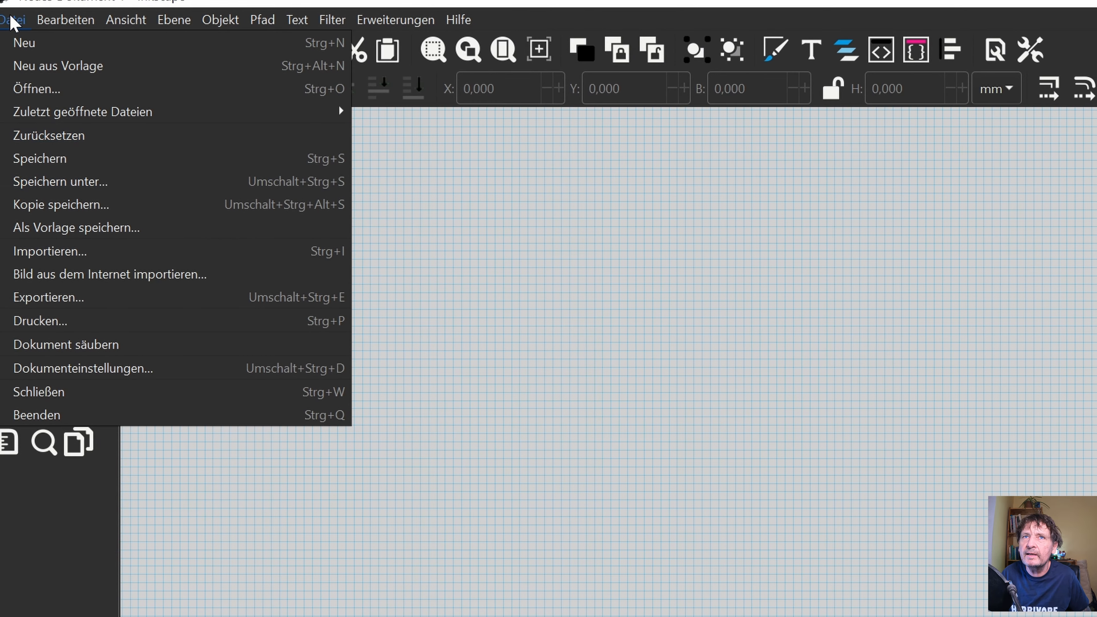
{"action": "left_click", "coordinate": [73, 366]}
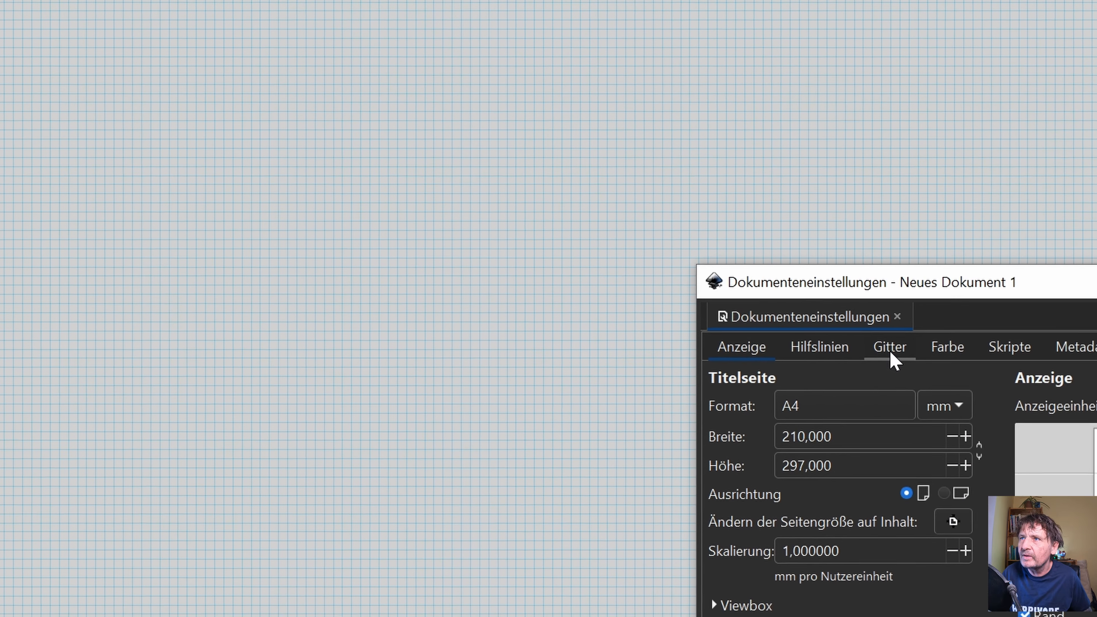
{"action": "left_click", "coordinate": [891, 351]}
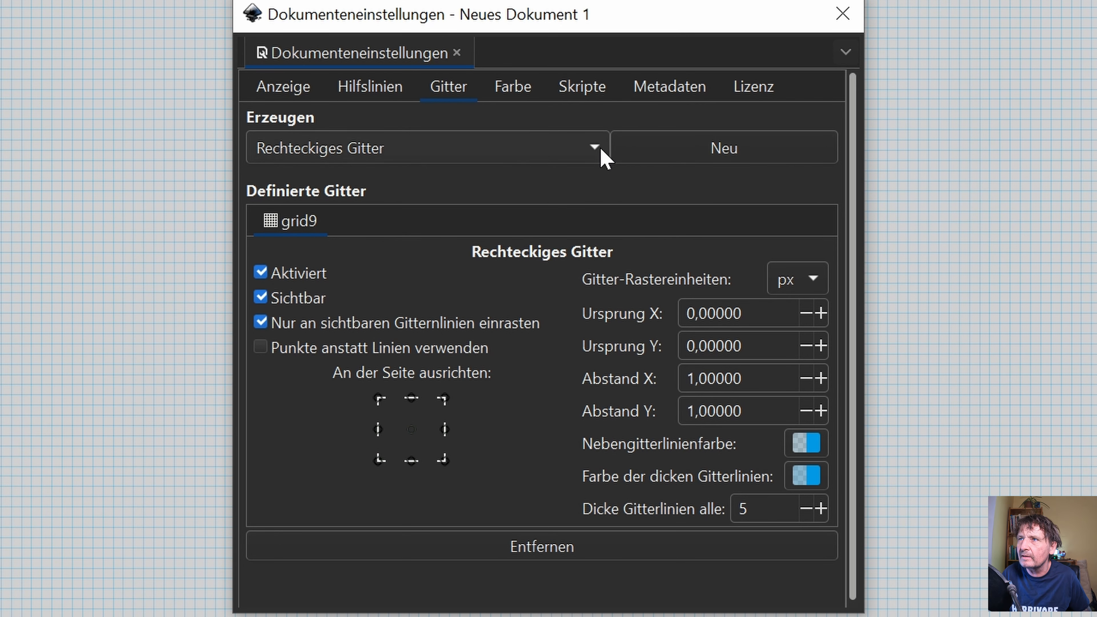
{"action": "left_click", "coordinate": [601, 149]}
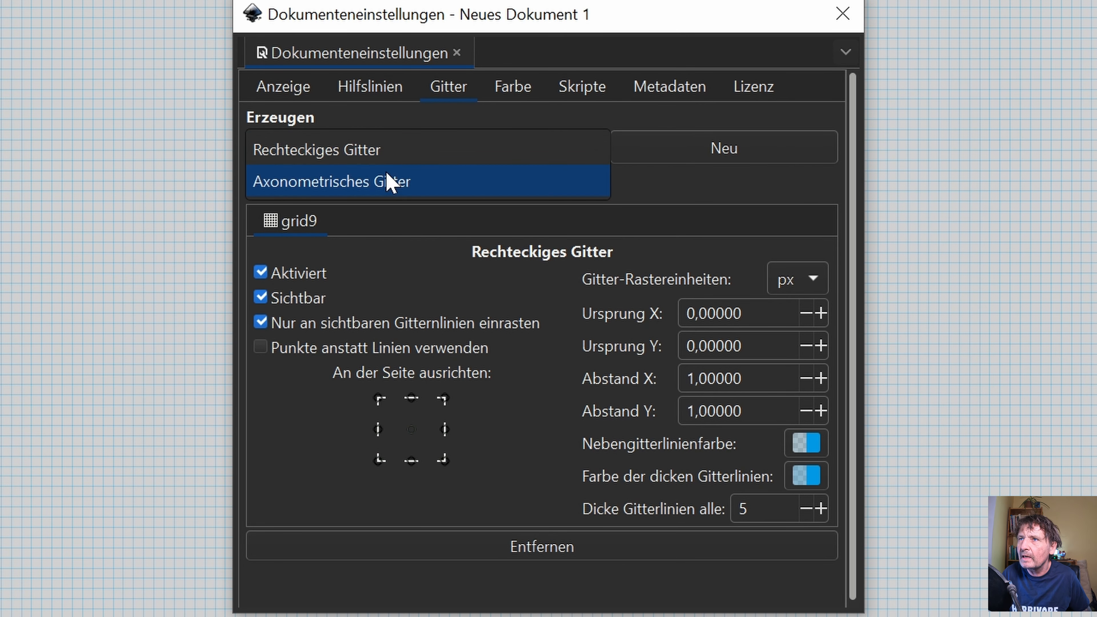
{"action": "left_click", "coordinate": [376, 177]}
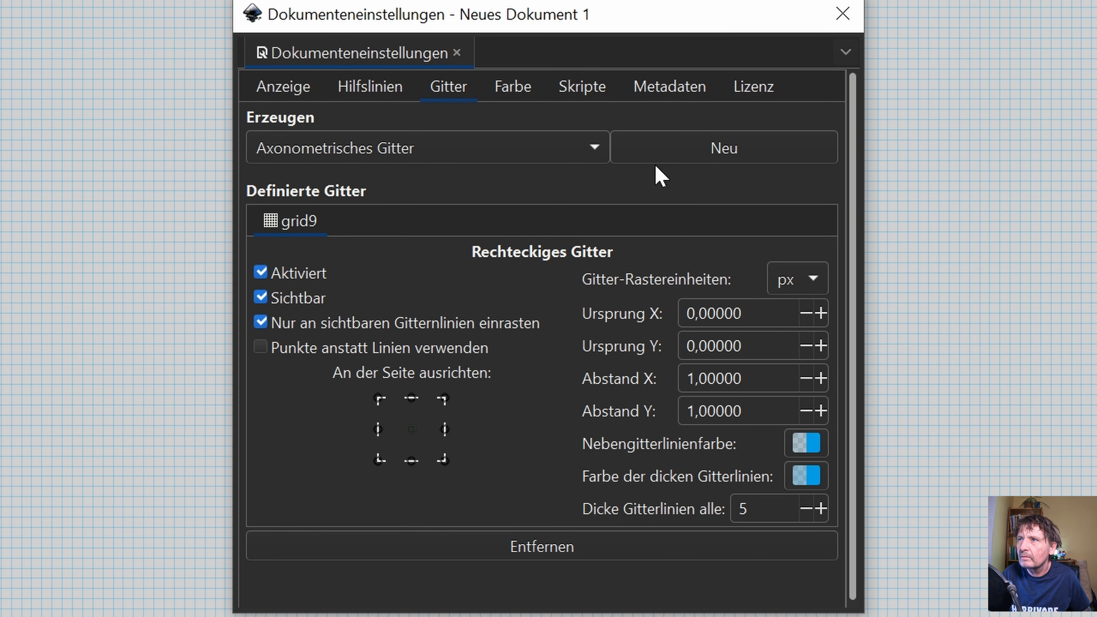
{"action": "left_click", "coordinate": [664, 149]}
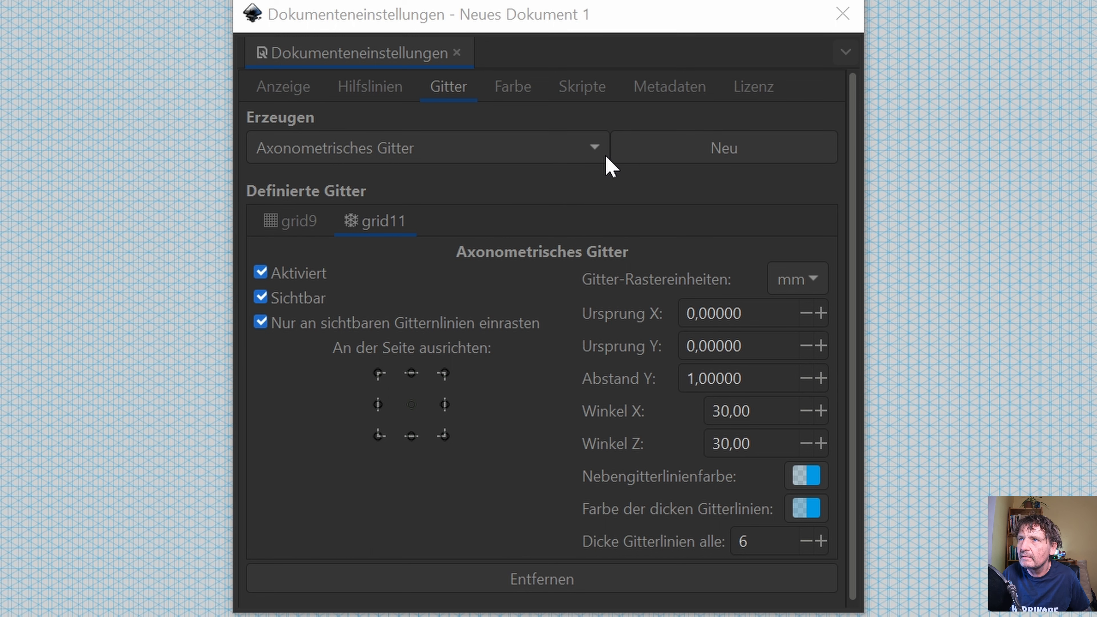
Remove both defined grids from the document and create a single new Axonometrisches Gitter
{"action": "left_click", "coordinate": [456, 580]}
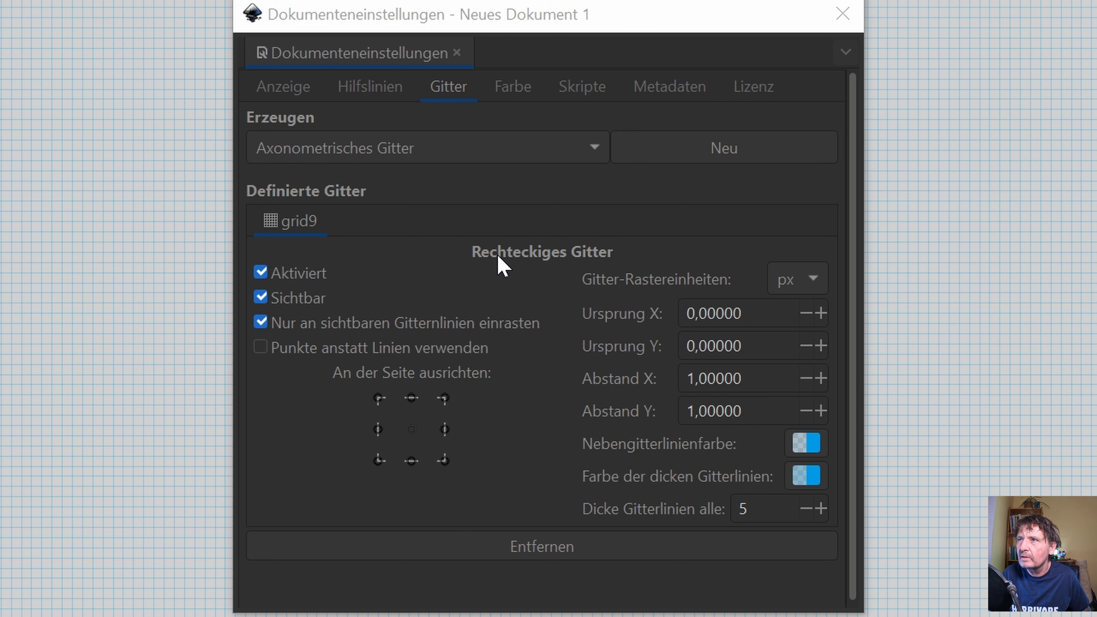
{"action": "left_click", "coordinate": [456, 553]}
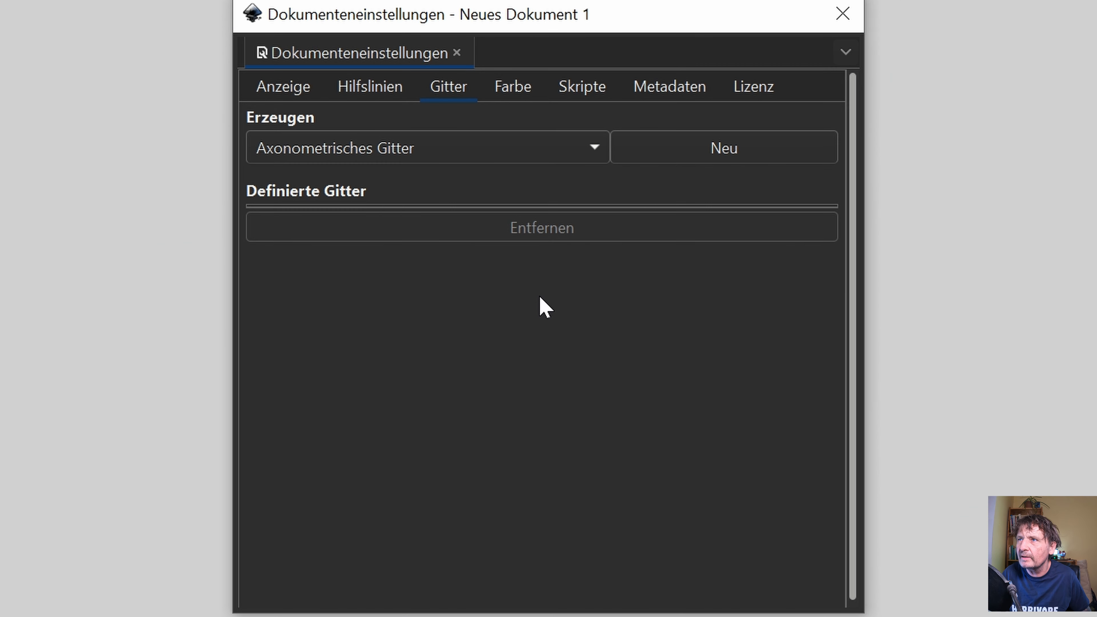
{"action": "left_click", "coordinate": [666, 154]}
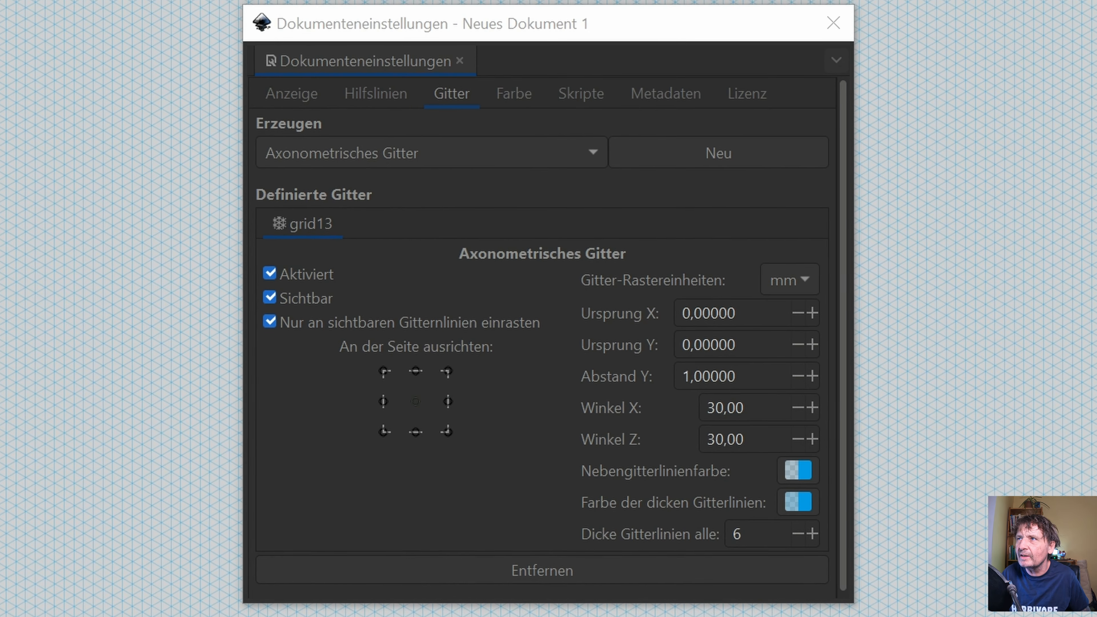
{"action": "scroll", "coordinate": [117, 331], "scroll_direction": "up", "scroll_amount": 6}
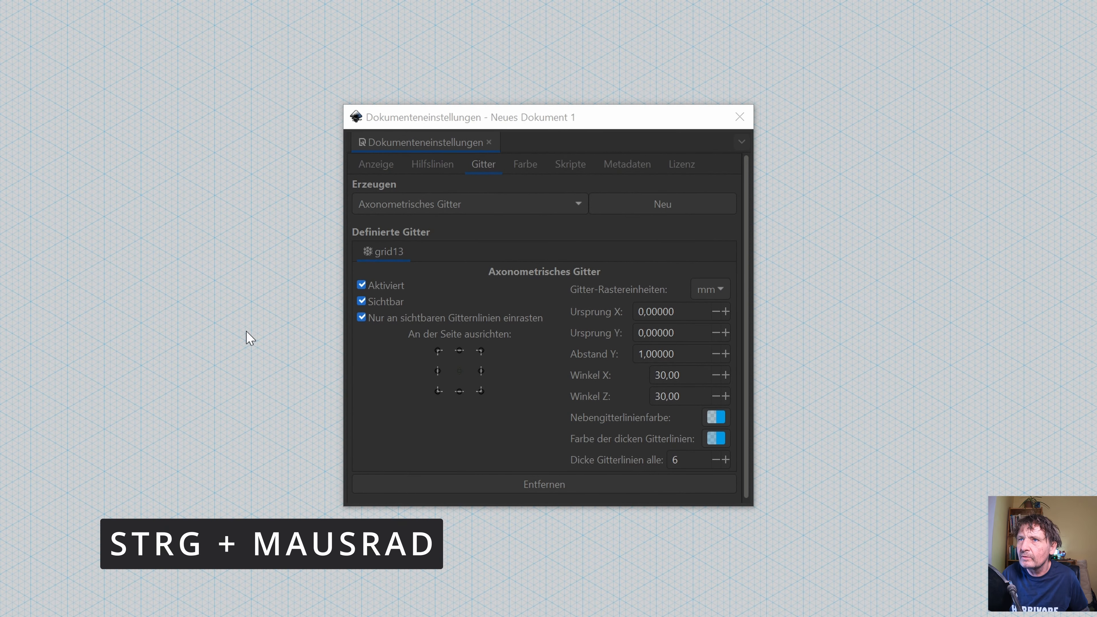
{"action": "scroll", "coordinate": [250, 338], "scroll_direction": "down", "scroll_amount": 3}
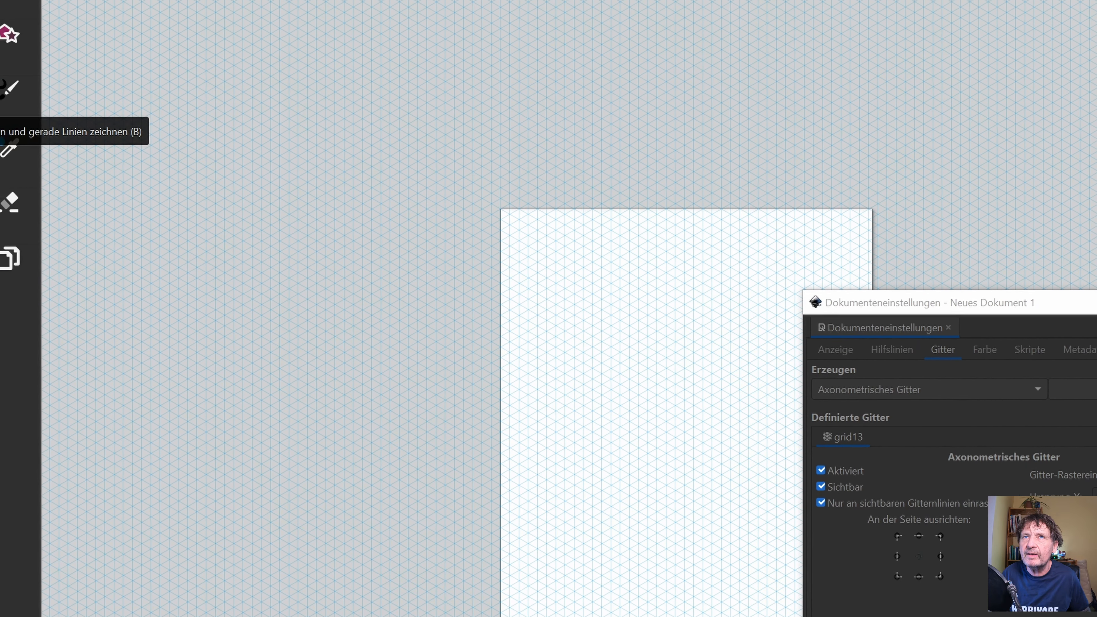
Draw a closed five-sided outline with the Pen tool near the page's upper-left corner, snapping its corners to the axonometric grid
{"action": "left_click", "coordinate": [14, 115]}
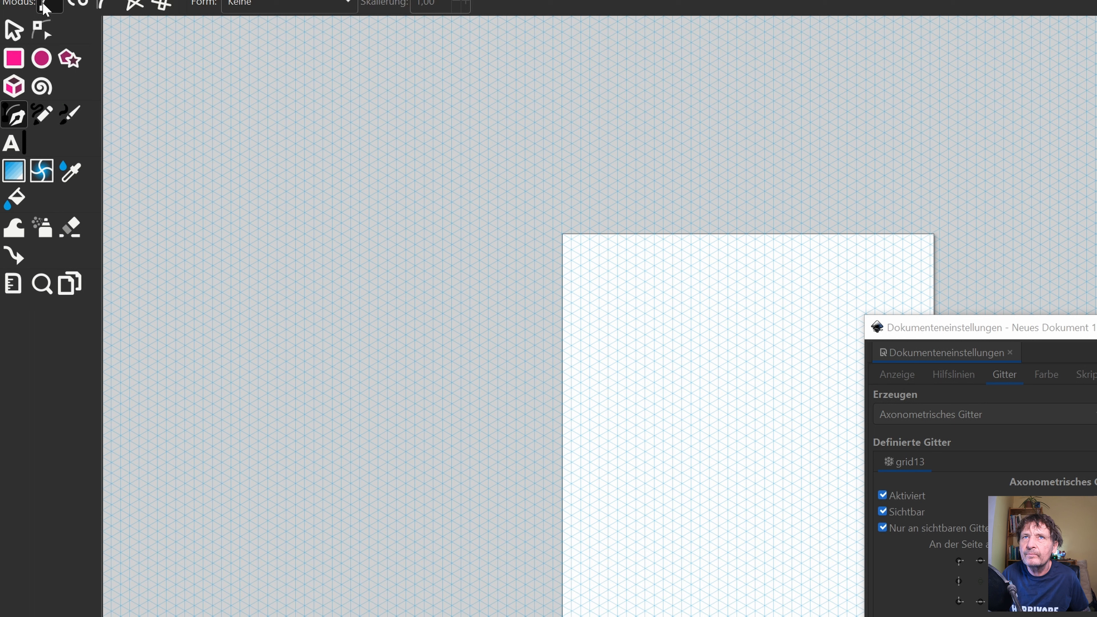
{"action": "left_click", "coordinate": [599, 299]}
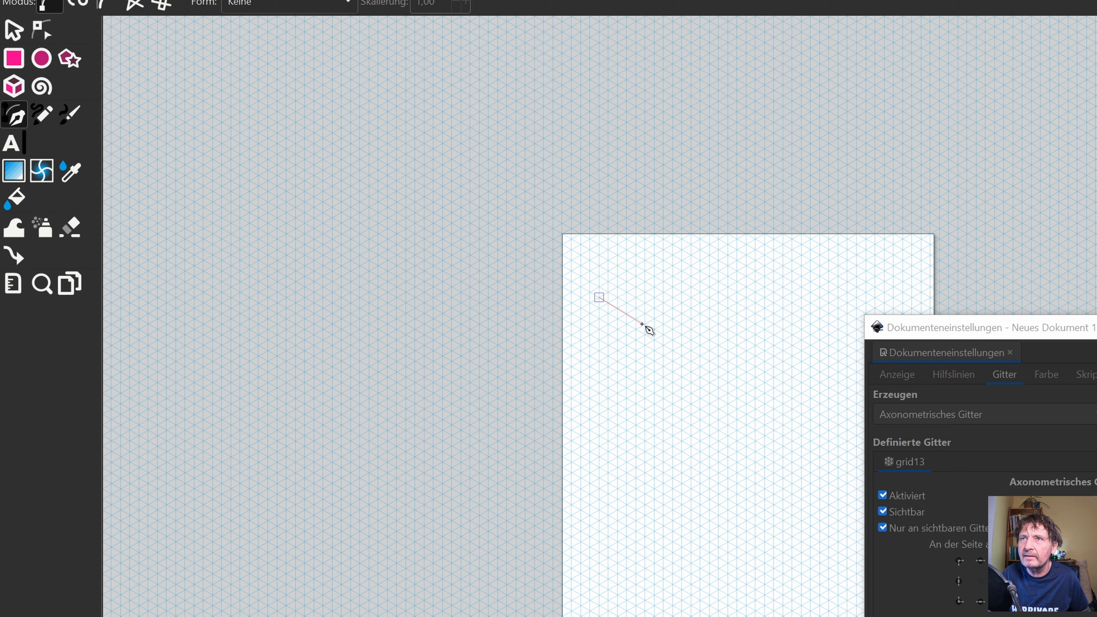
{"action": "left_click", "coordinate": [644, 324]}
{"action": "left_click", "coordinate": [645, 388]}
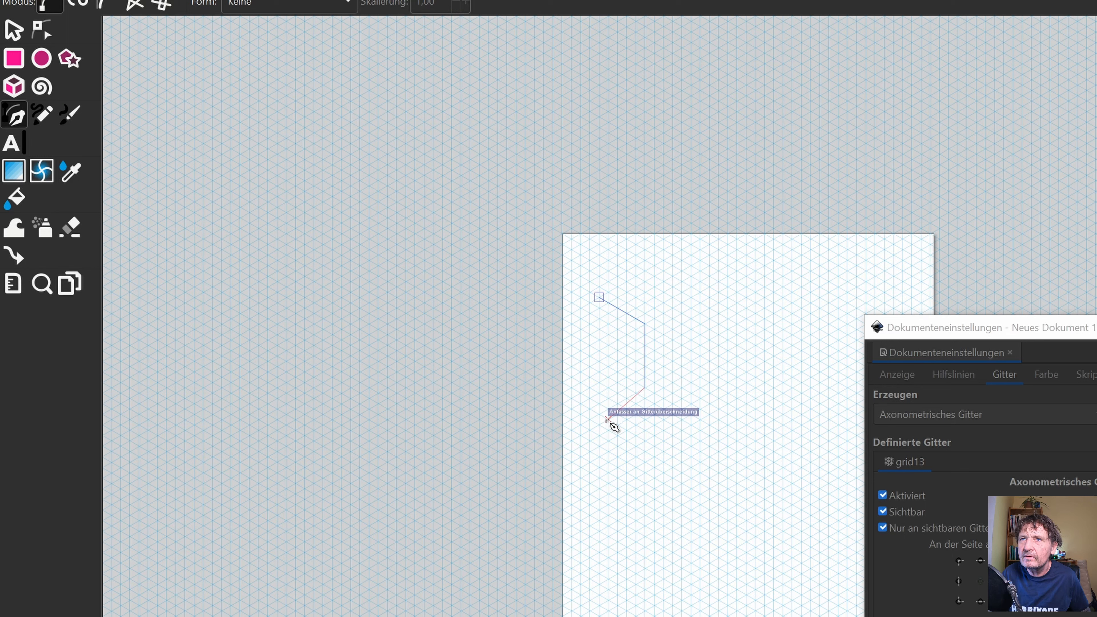
{"action": "left_click", "coordinate": [608, 420]}
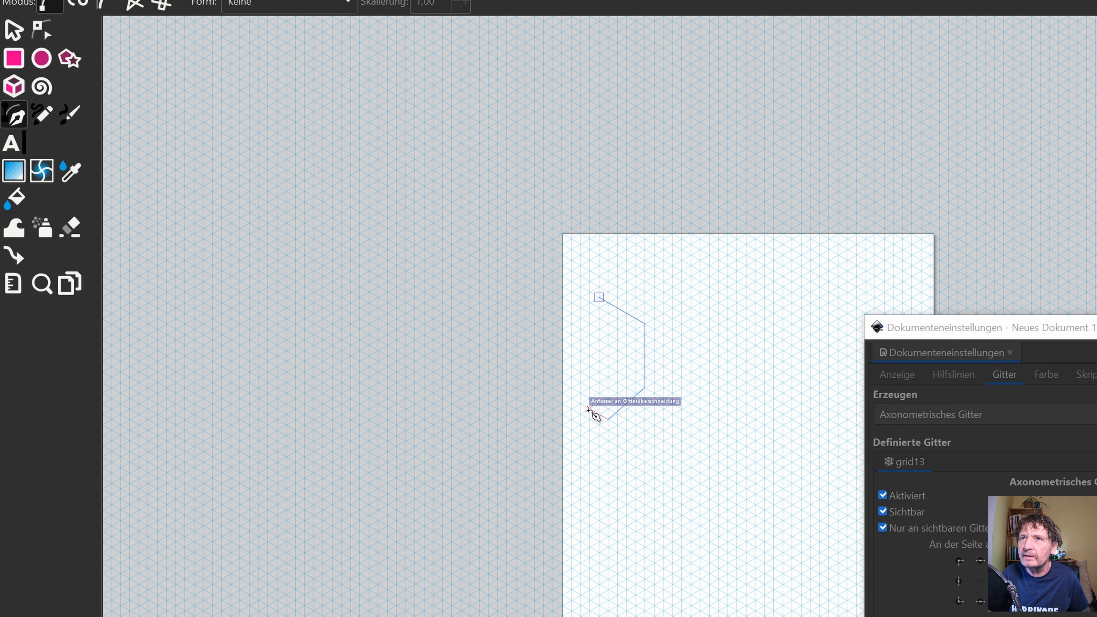
{"action": "left_click", "coordinate": [590, 410]}
{"action": "left_click", "coordinate": [598, 297]}
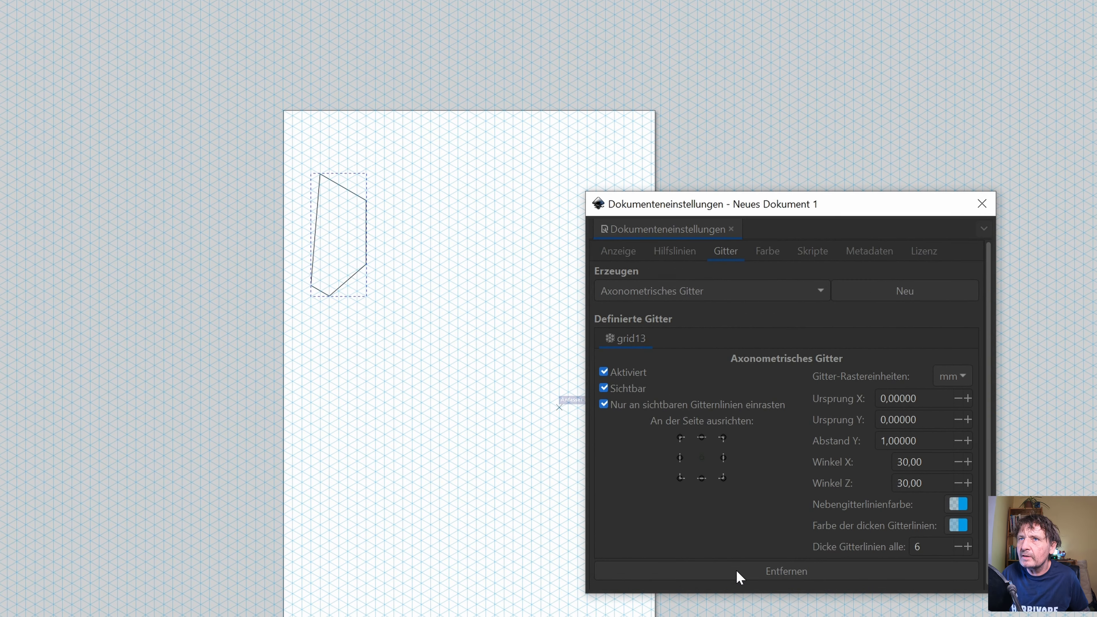
Replace the axonometric grid with a new Rechteckiges Gitter in the document's grid settings
{"action": "left_click", "coordinate": [740, 573]}
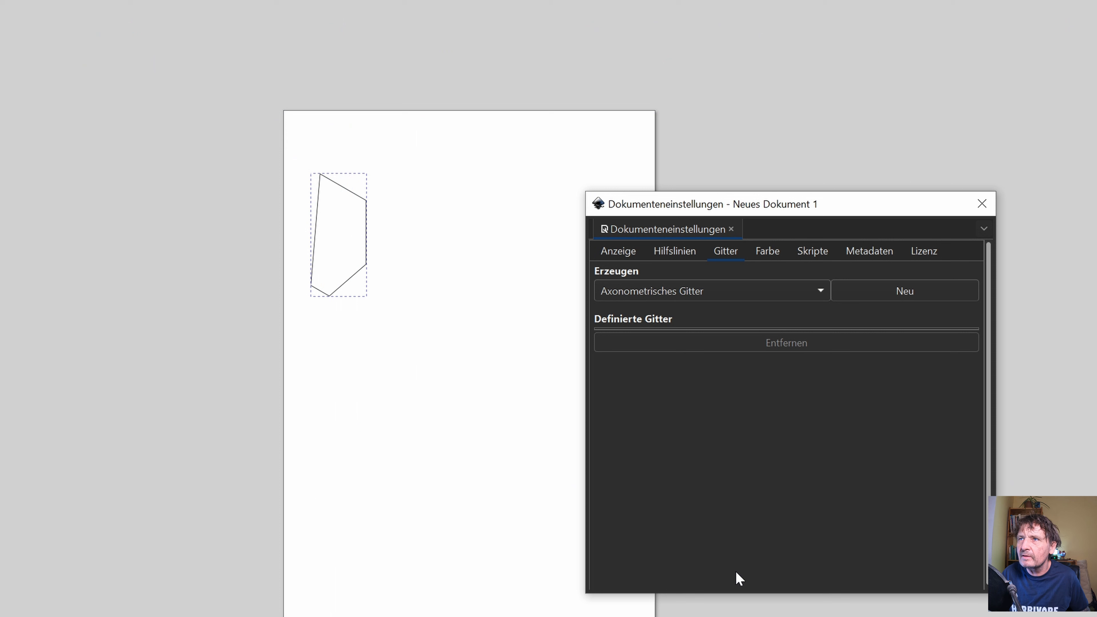
{"action": "left_click", "coordinate": [812, 297]}
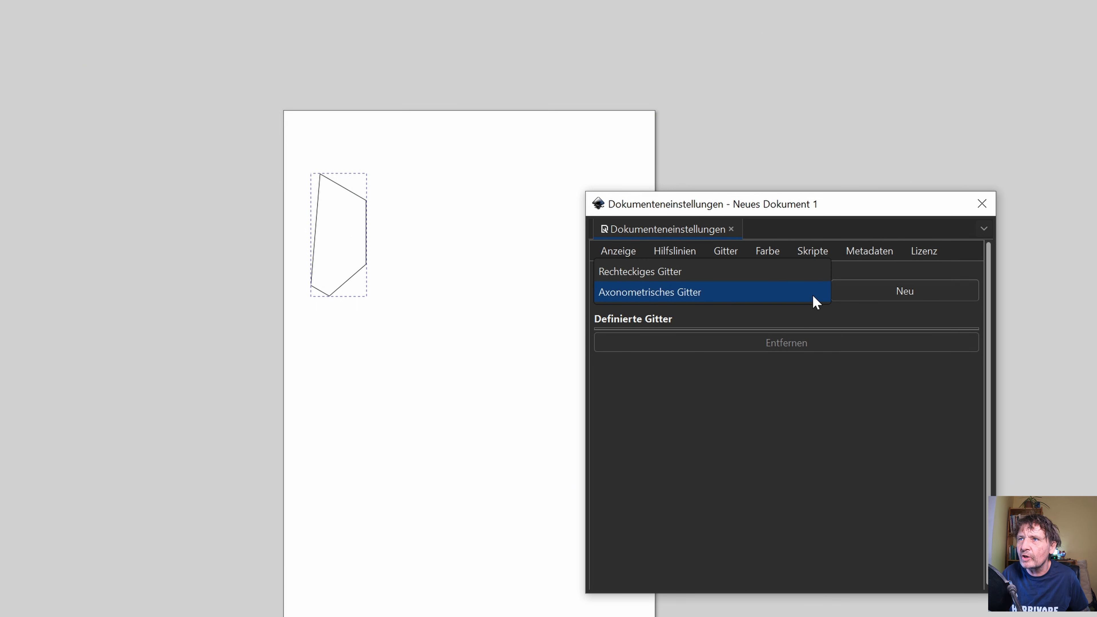
{"action": "left_click", "coordinate": [654, 276]}
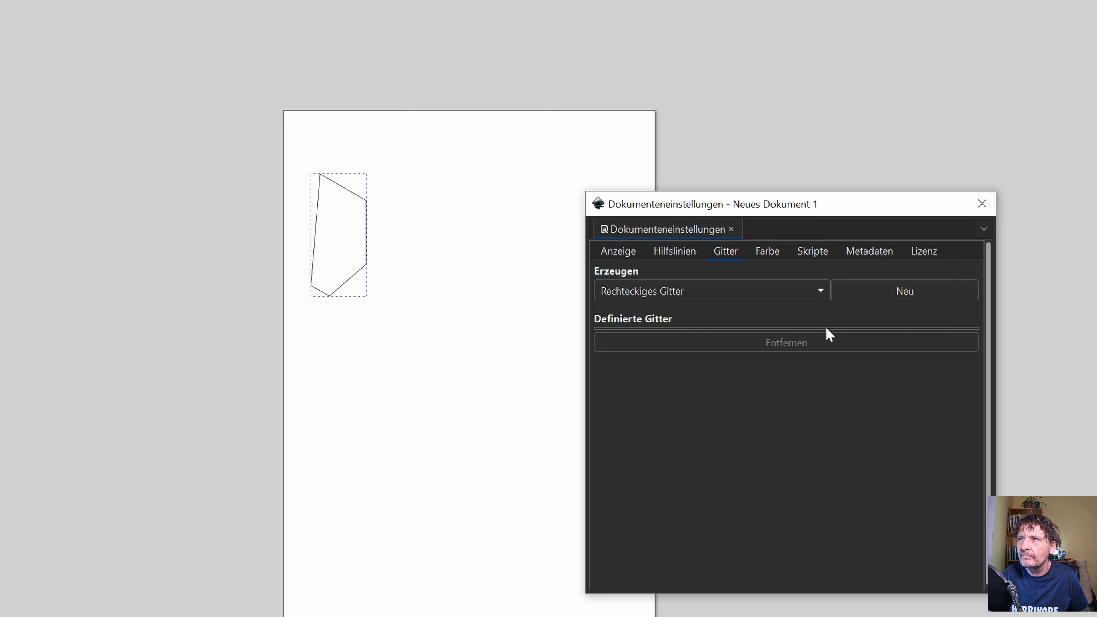
{"action": "left_click", "coordinate": [884, 293]}
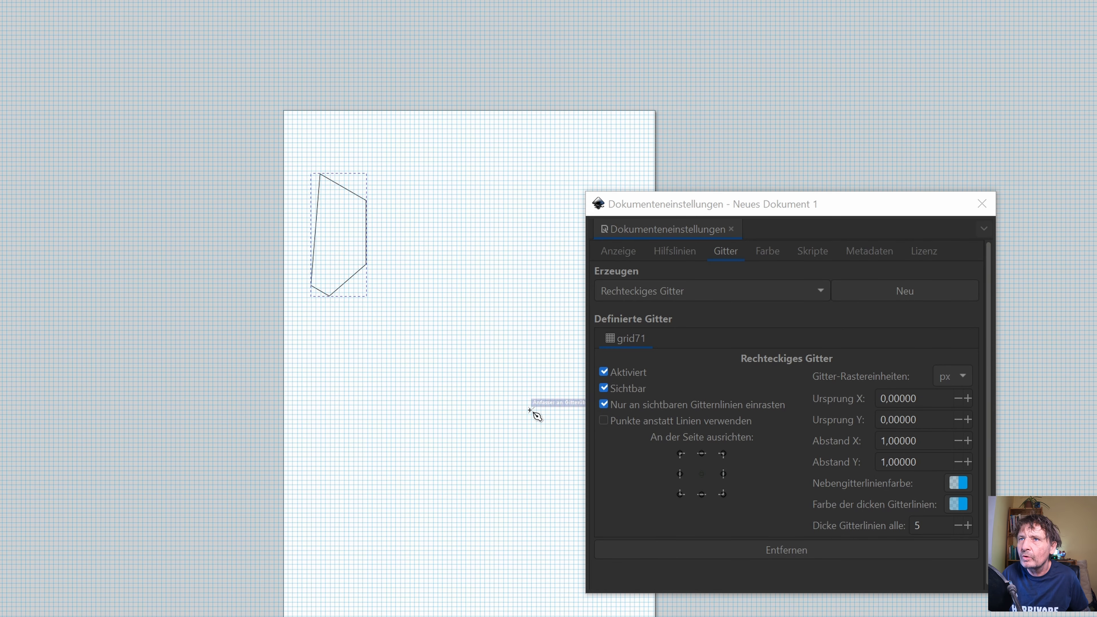
Set the rectangular grid's Ursprung X, Ursprung Y, Abstand X and Abstand Y each to 6 px
{"action": "scroll", "coordinate": [362, 262], "scroll_direction": "up", "scroll_amount": 1}
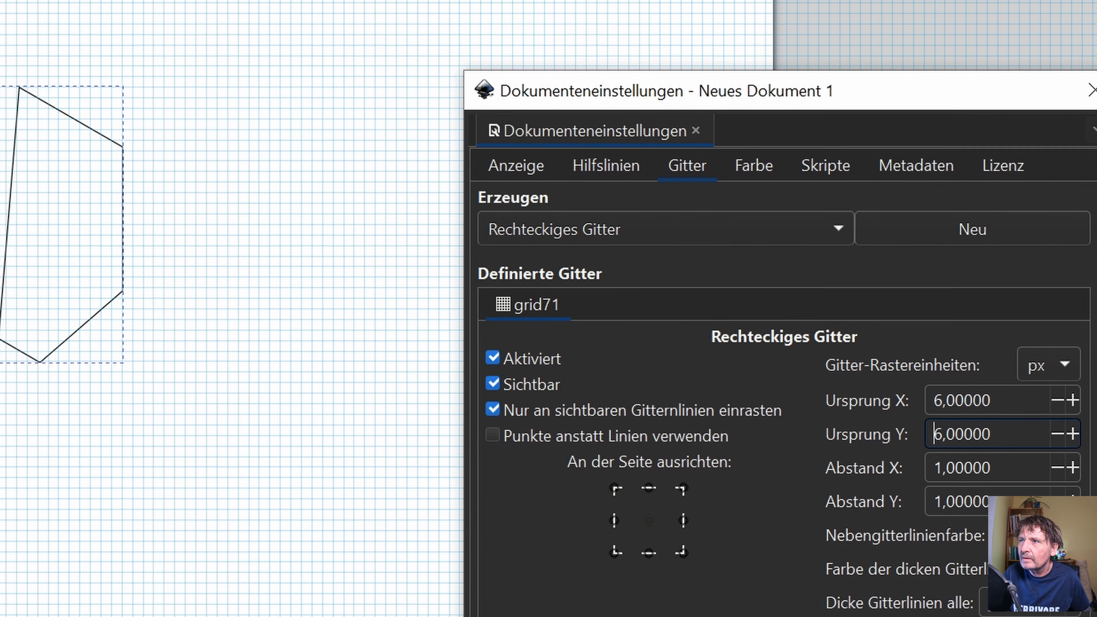
{"action": "key", "text": "Tab"}
{"action": "type", "text": "6"}
{"action": "key", "text": "Return"}
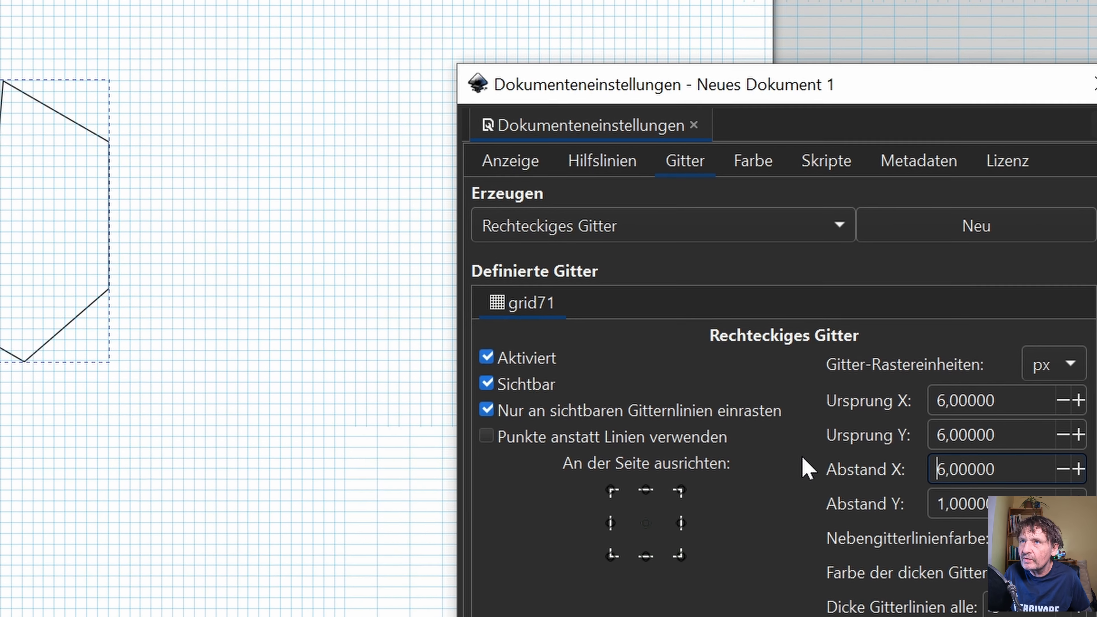
{"action": "key", "text": "Tab"}
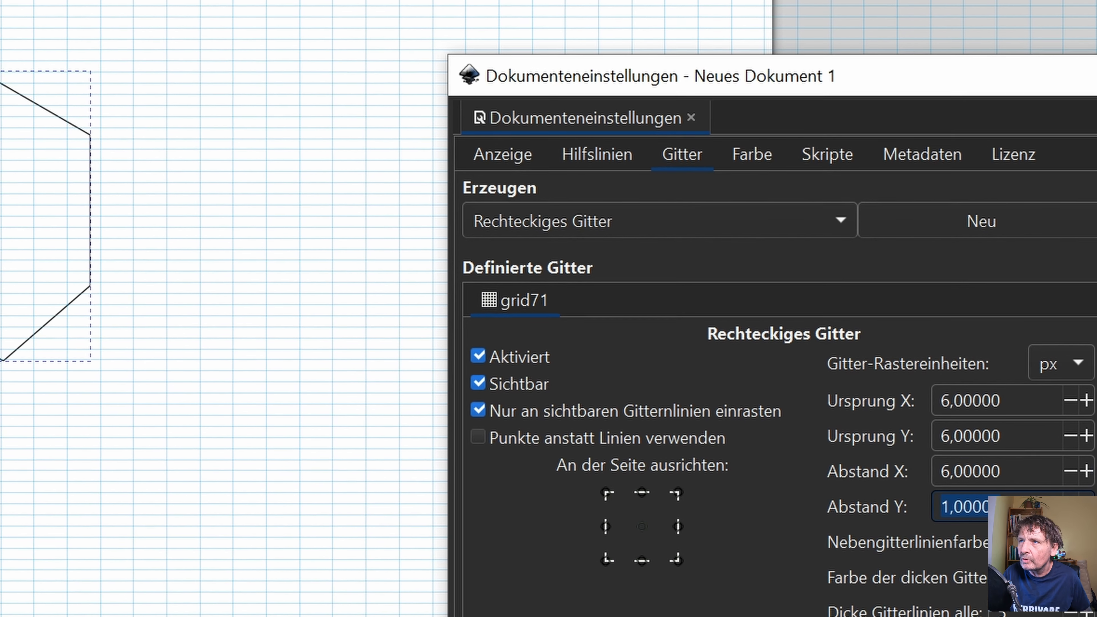
{"action": "type", "text": "6"}
{"action": "key", "text": "Return"}
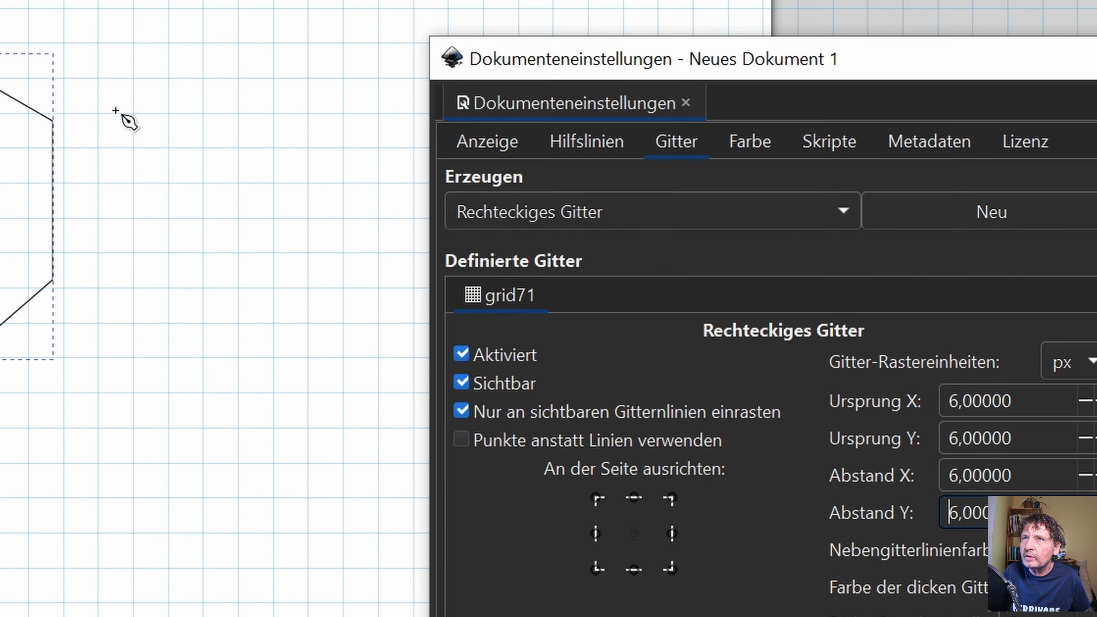
Draw a closed L-shaped outline with the Pen tool beside the five-sided outline, snapping its corners to the rectangular grid
{"action": "left_click", "coordinate": [134, 79]}
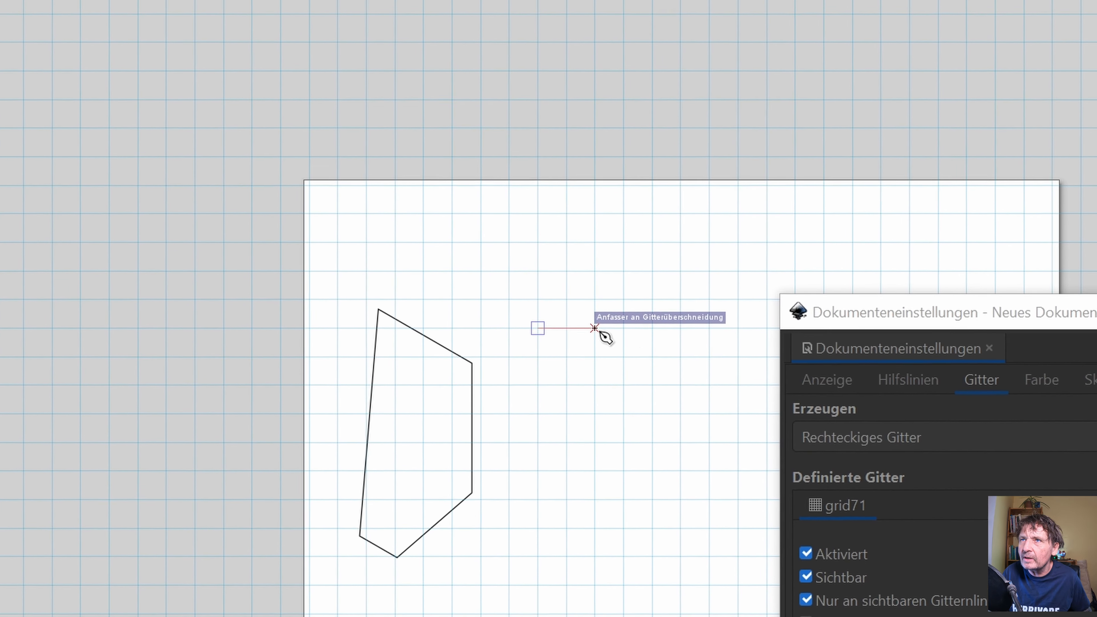
{"action": "left_click", "coordinate": [594, 328]}
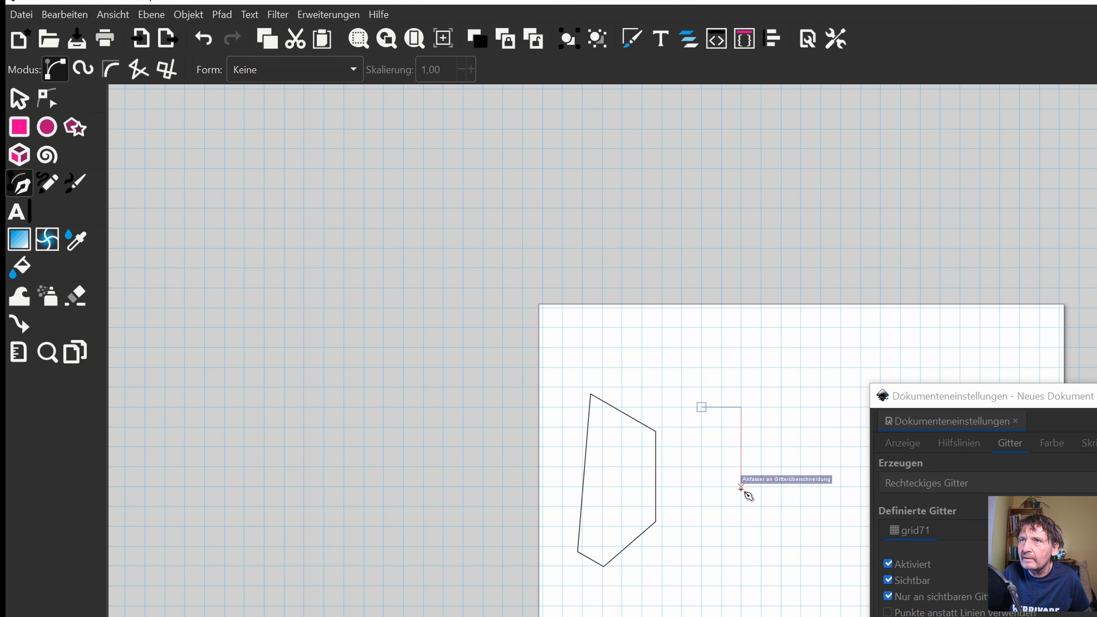
{"action": "left_click", "coordinate": [742, 486]}
{"action": "left_click", "coordinate": [777, 487]}
{"action": "left_click", "coordinate": [781, 547]}
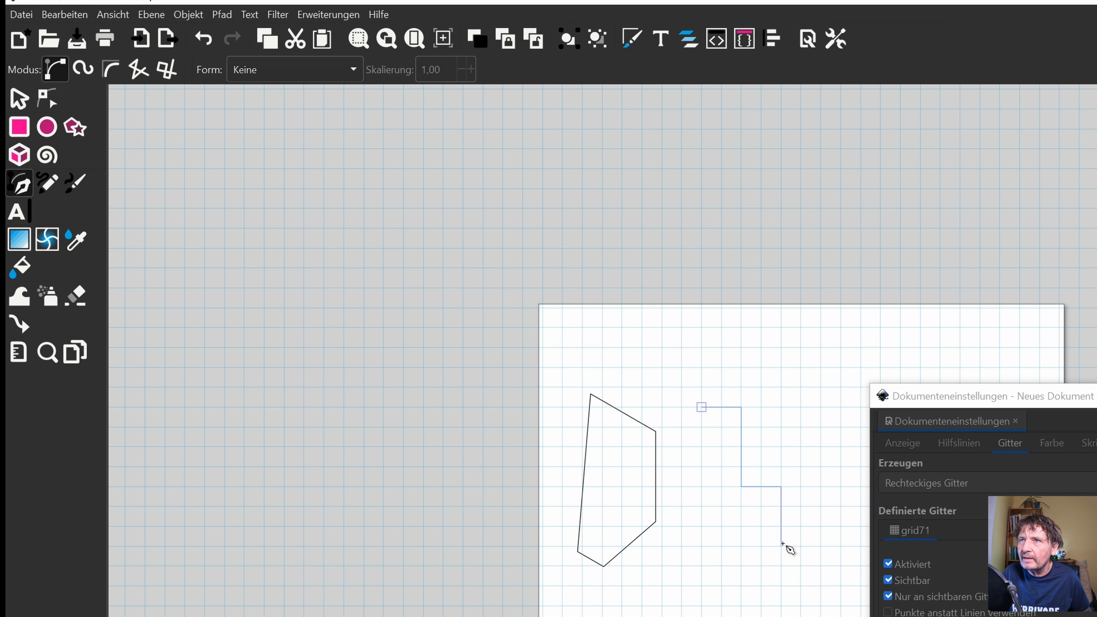
{"action": "left_click", "coordinate": [702, 547]}
{"action": "key", "text": "Return"}
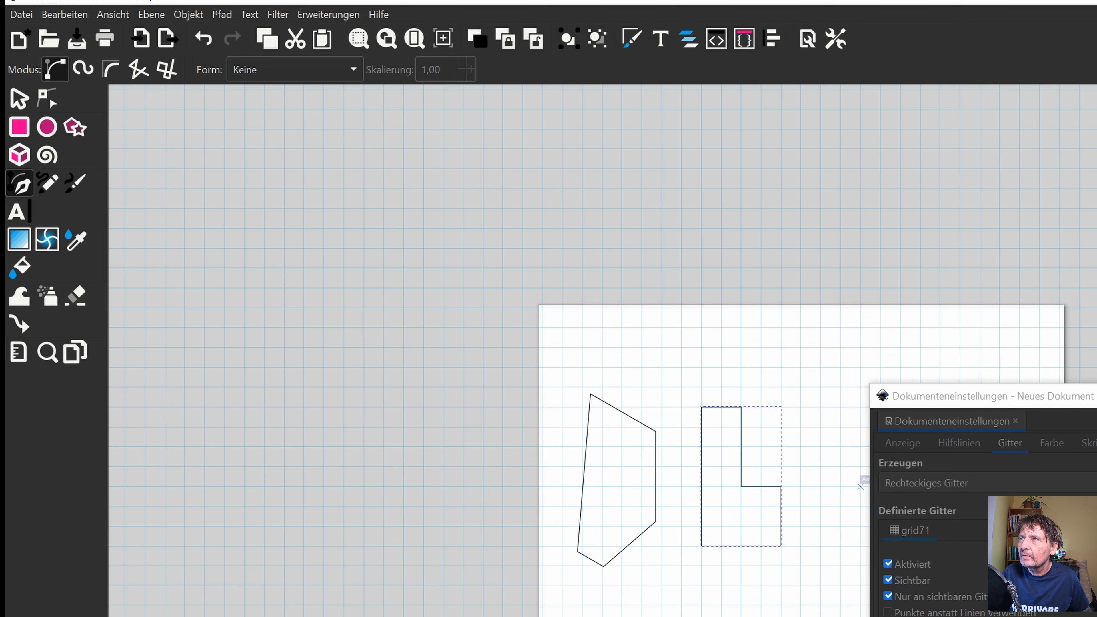
Examine the preferences for Verhalten, Eingabe/Ausgabe, System, Rechtschreibprüfung and the Text tool, and close the preferences
{"action": "left_click", "coordinate": [49, 15]}
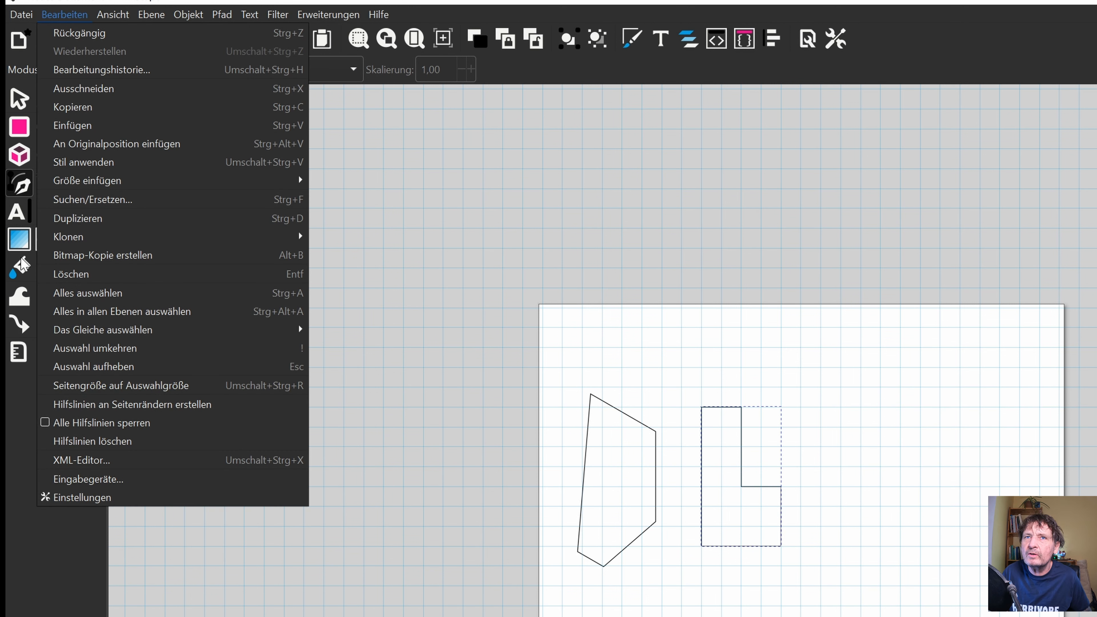
{"action": "left_click", "coordinate": [66, 498]}
{"action": "left_click", "coordinate": [861, 497]}
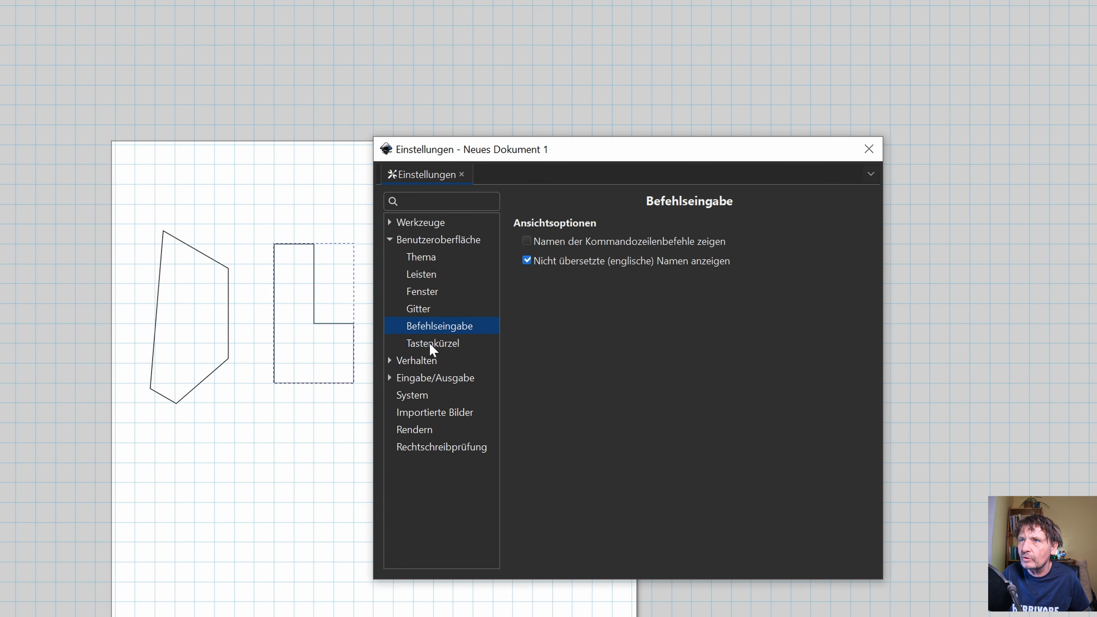
{"action": "left_click", "coordinate": [404, 362]}
{"action": "left_click", "coordinate": [426, 379]}
{"action": "left_click", "coordinate": [413, 394]}
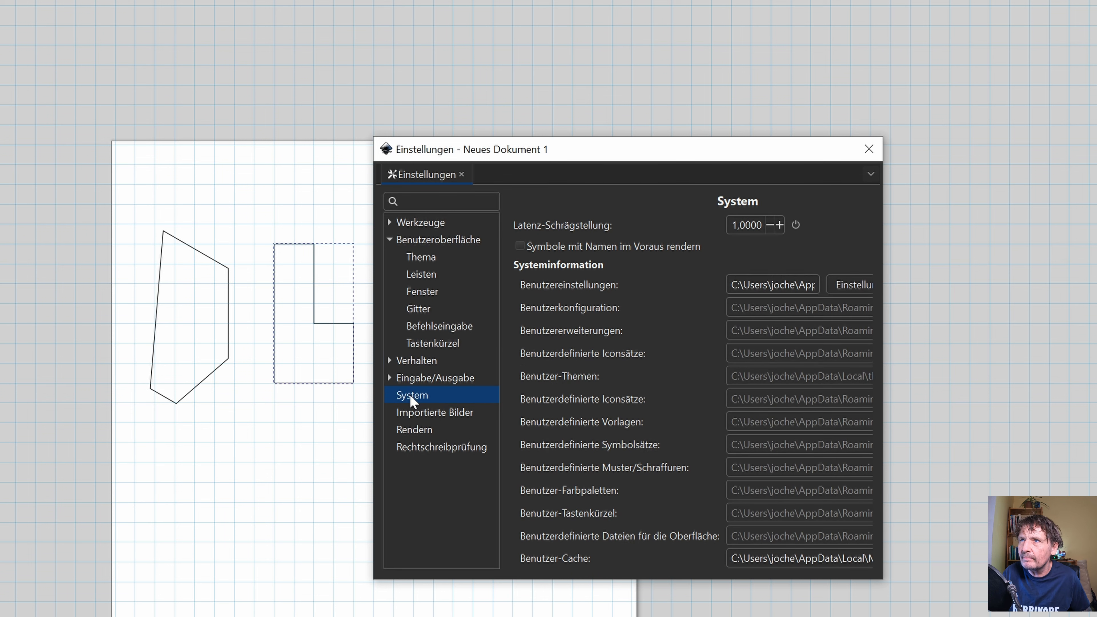
{"action": "left_click", "coordinate": [407, 448]}
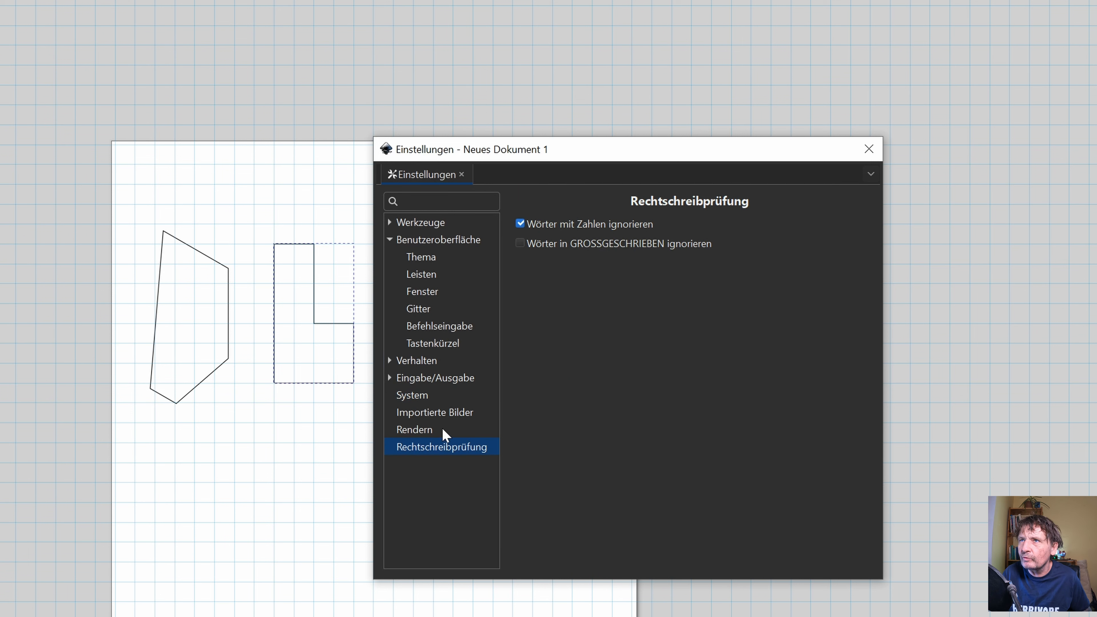
{"action": "left_click", "coordinate": [390, 223]}
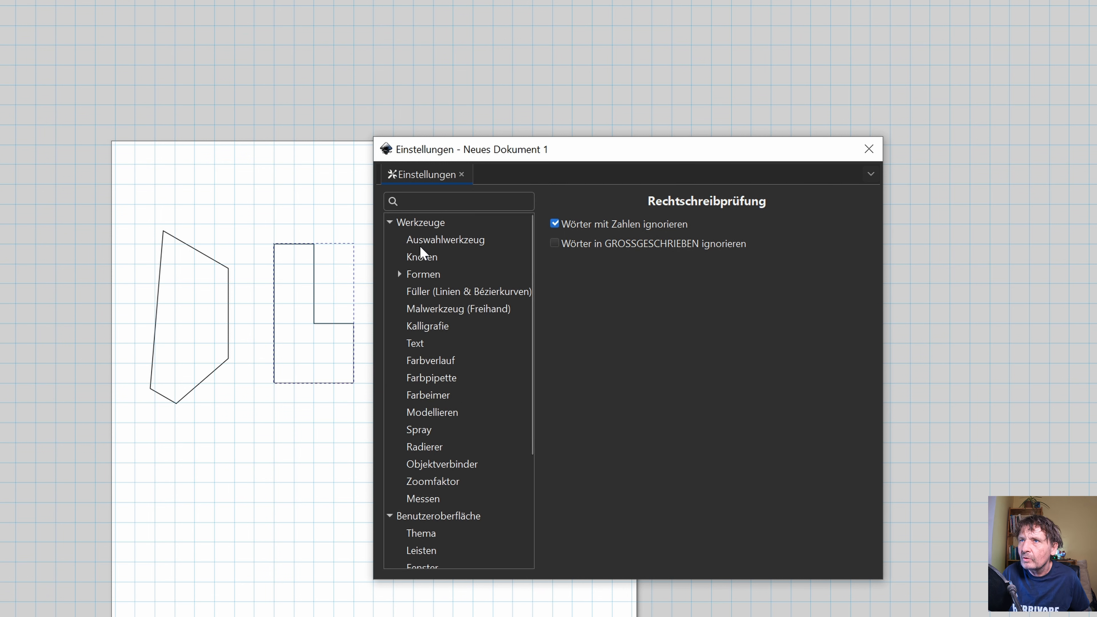
{"action": "left_click", "coordinate": [421, 345]}
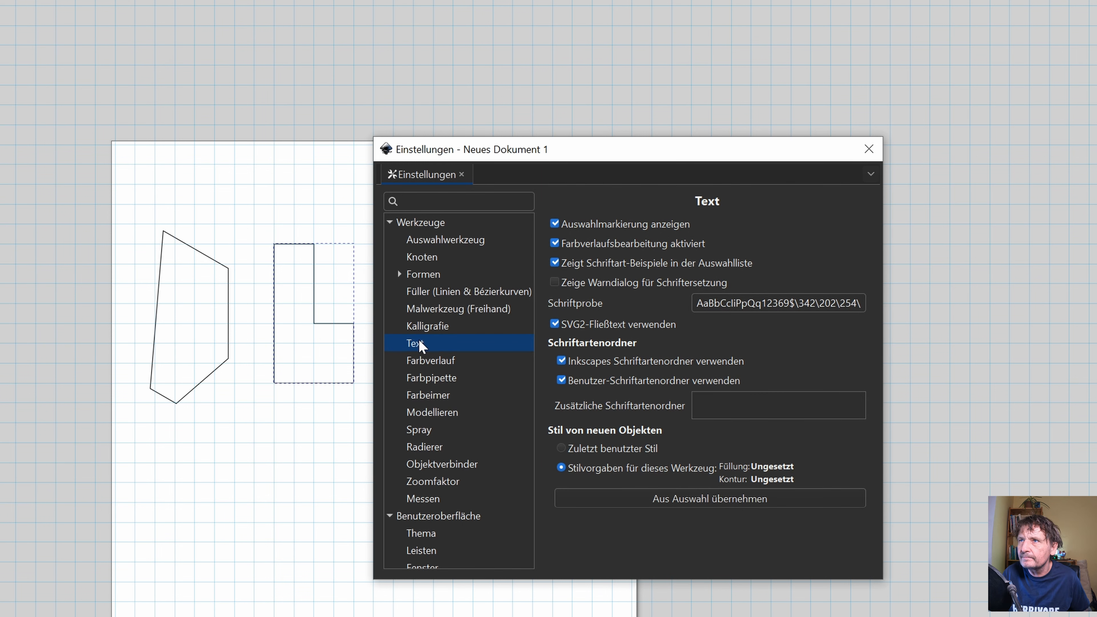
{"action": "left_click", "coordinate": [869, 149]}
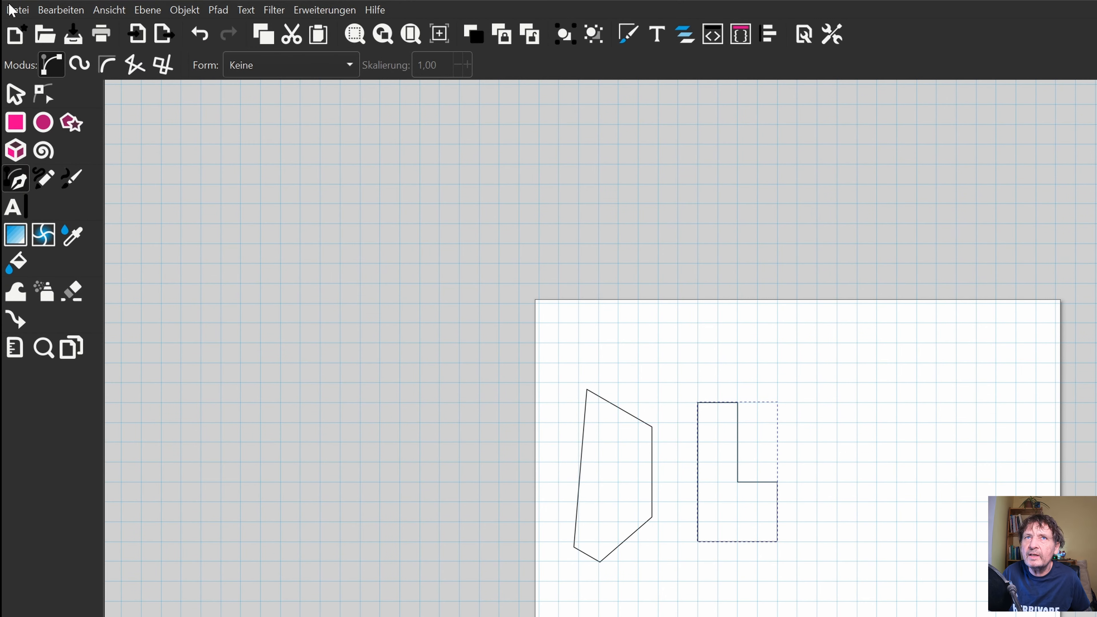
Enable the page's Rand with Immer oberhalb and Randschatten anzeigen in the document settings
{"action": "left_click", "coordinate": [13, 9]}
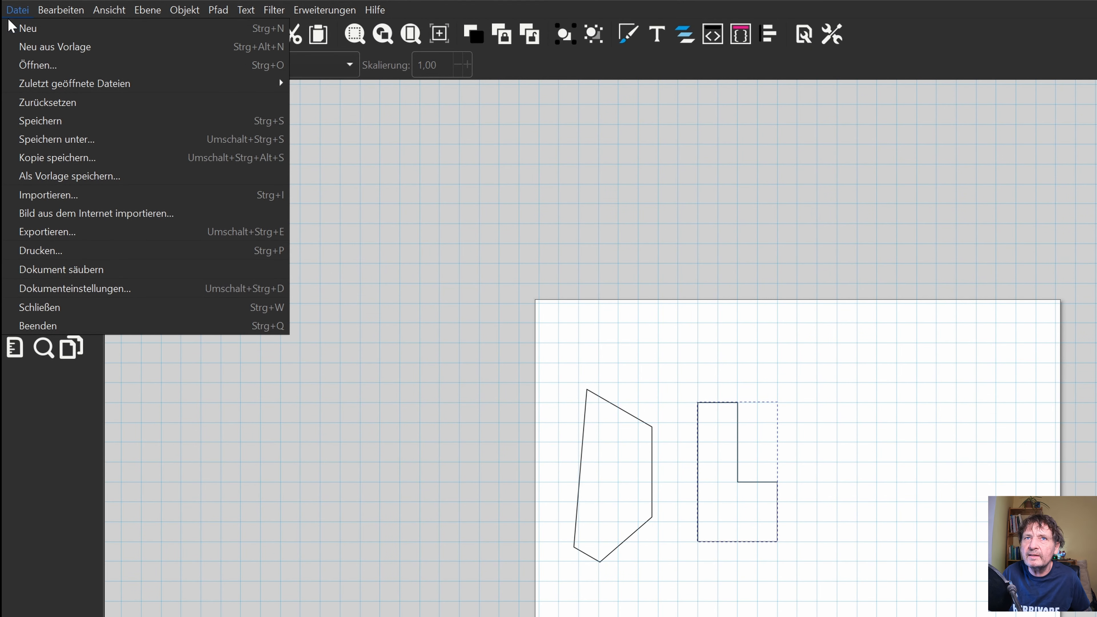
{"action": "left_click", "coordinate": [58, 288]}
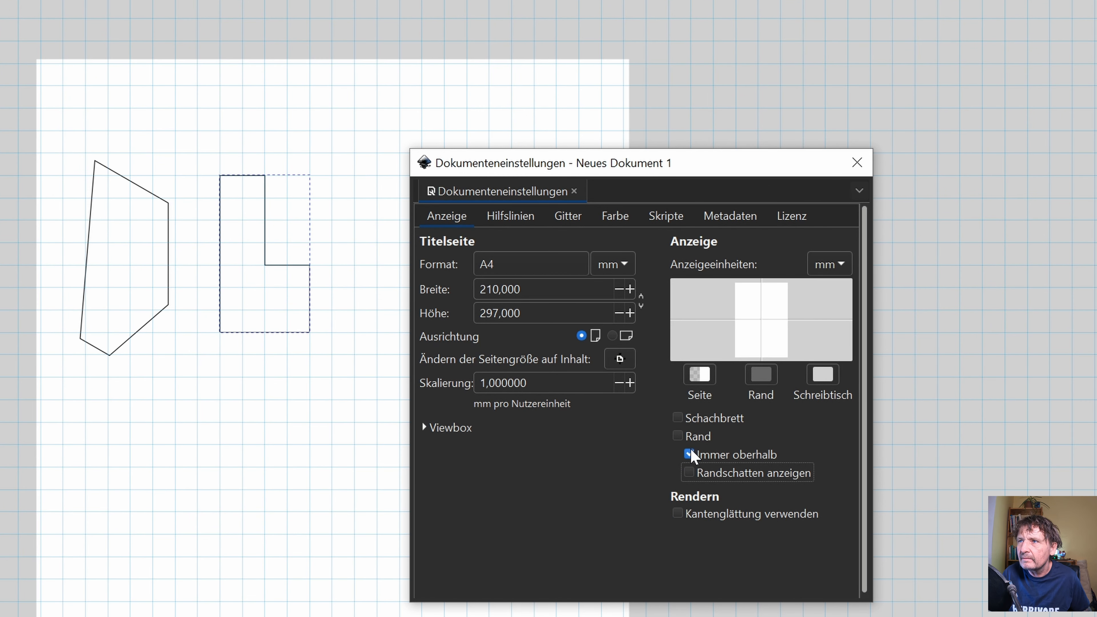
{"action": "left_click", "coordinate": [691, 450]}
{"action": "left_click", "coordinate": [680, 437]}
{"action": "left_click", "coordinate": [689, 454]}
{"action": "left_click", "coordinate": [689, 473]}
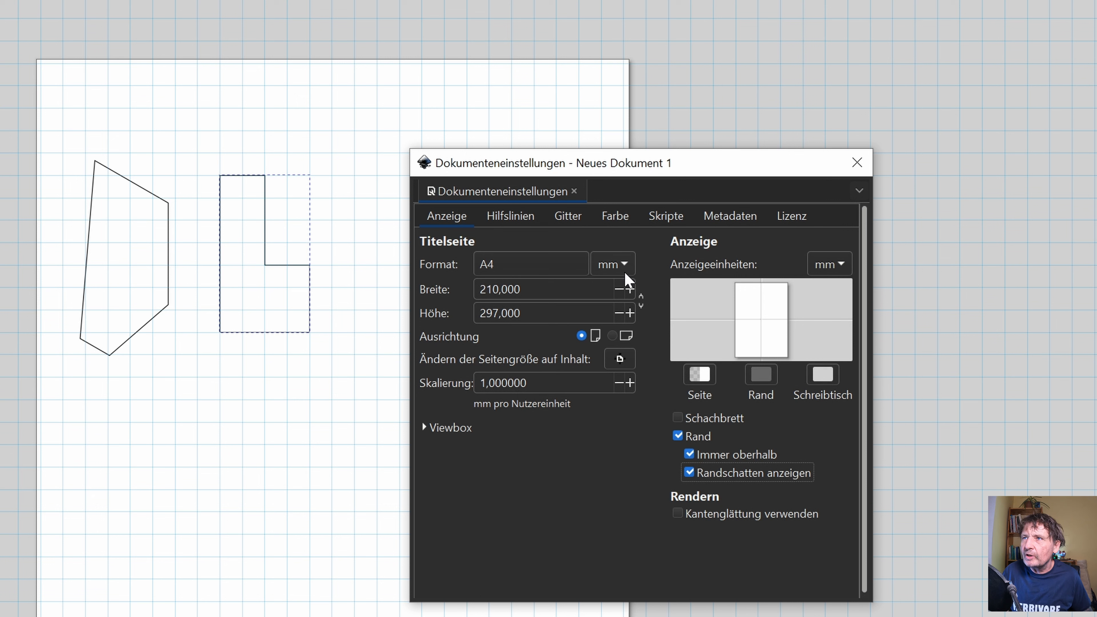
Examine the available page formats, display units and Hilfslinien options in the document settings
{"action": "left_click", "coordinate": [556, 264]}
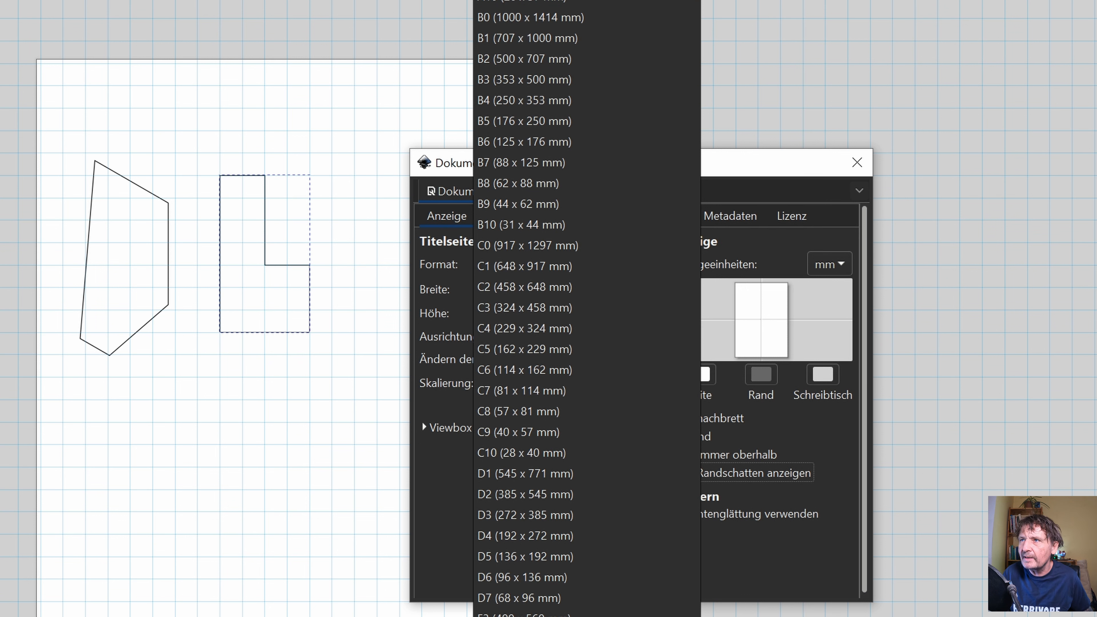
{"action": "key", "text": "Escape"}
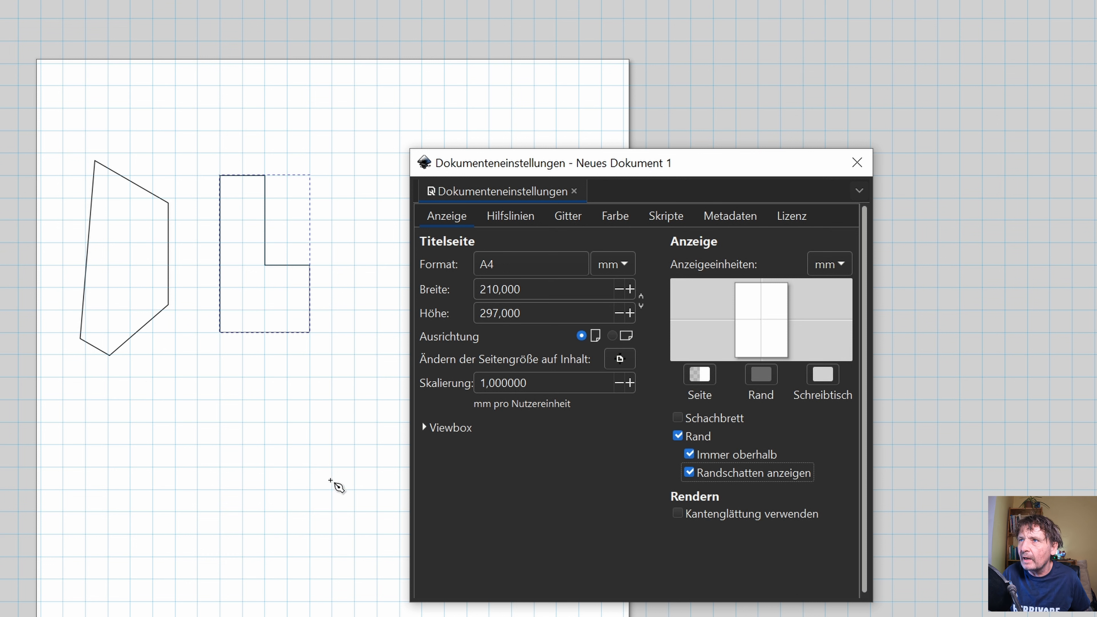
{"action": "left_click", "coordinate": [846, 264]}
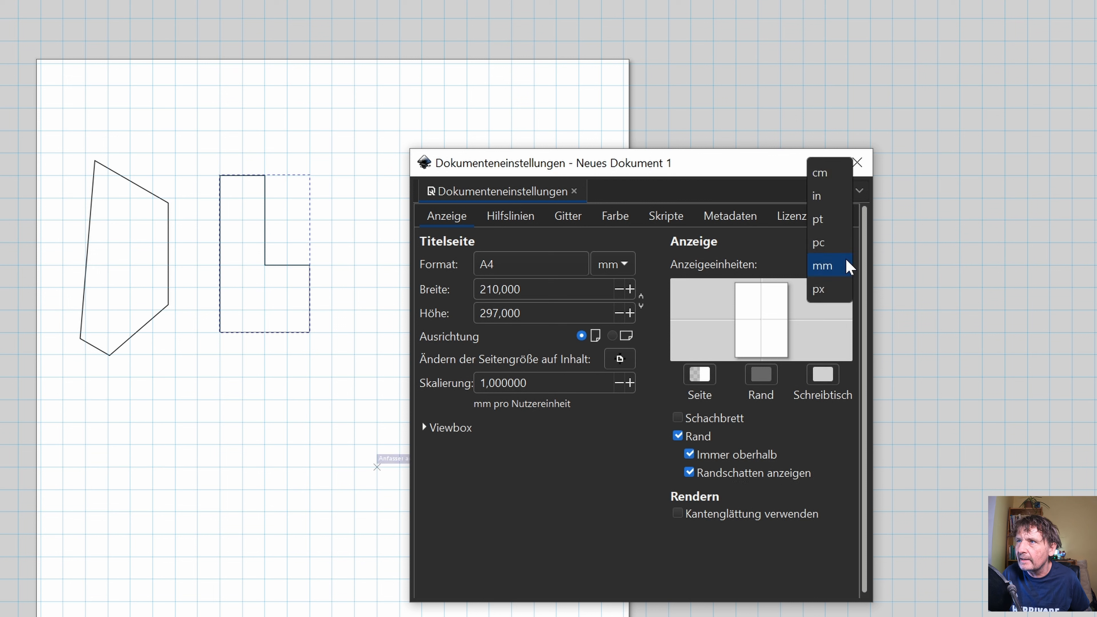
{"action": "left_click", "coordinate": [829, 302]}
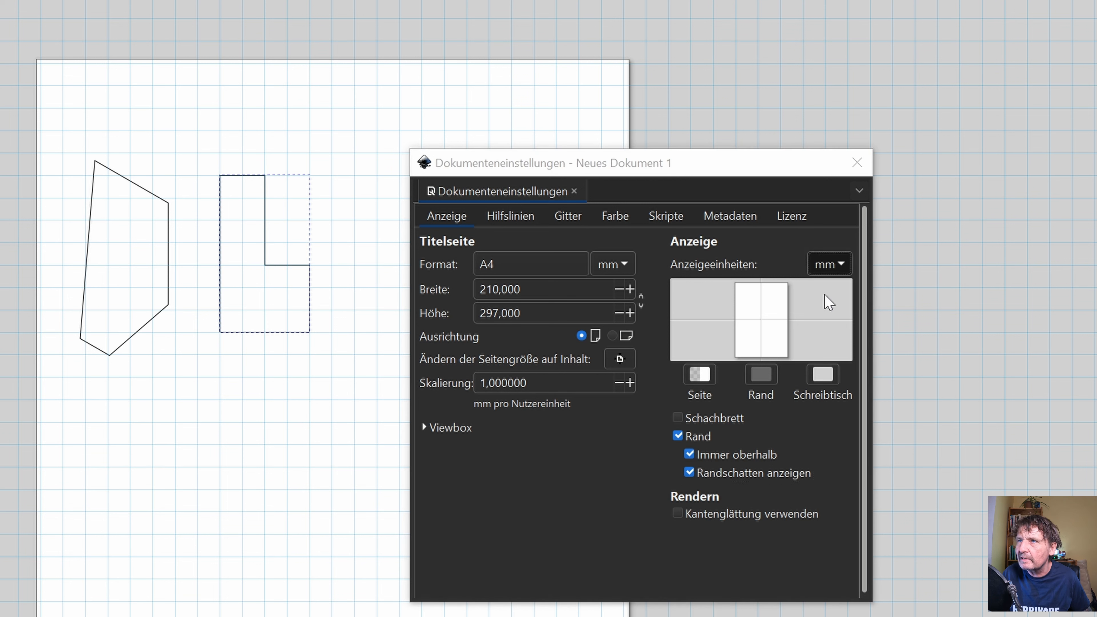
{"action": "left_click", "coordinate": [536, 225]}
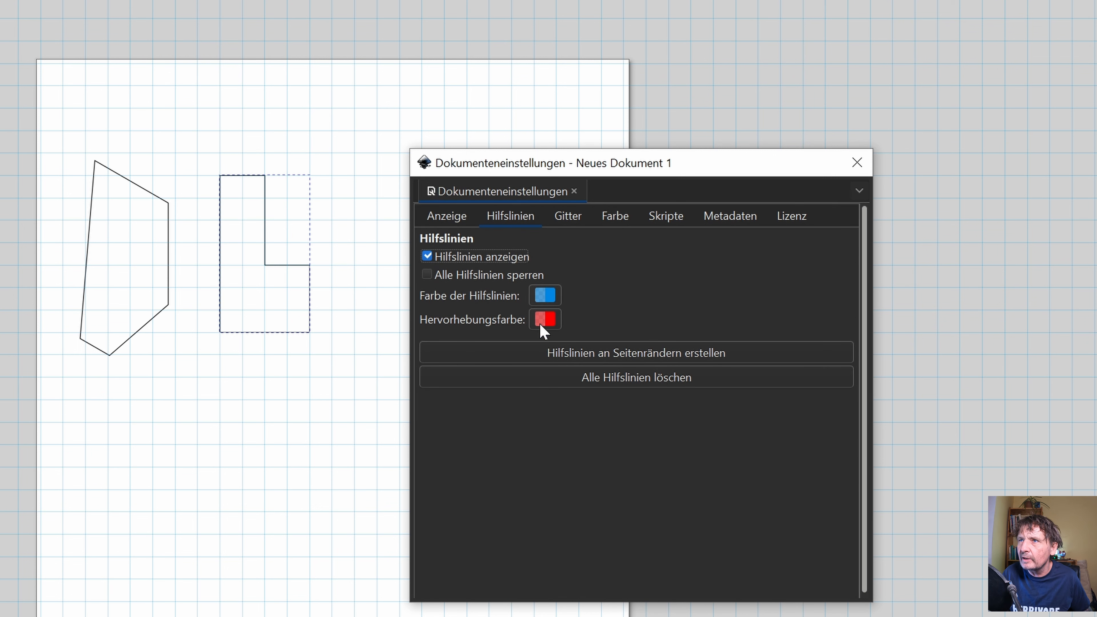
Set the rectangular grid's Abstand X and Abstand Y to 12 px
{"action": "left_click", "coordinate": [567, 221]}
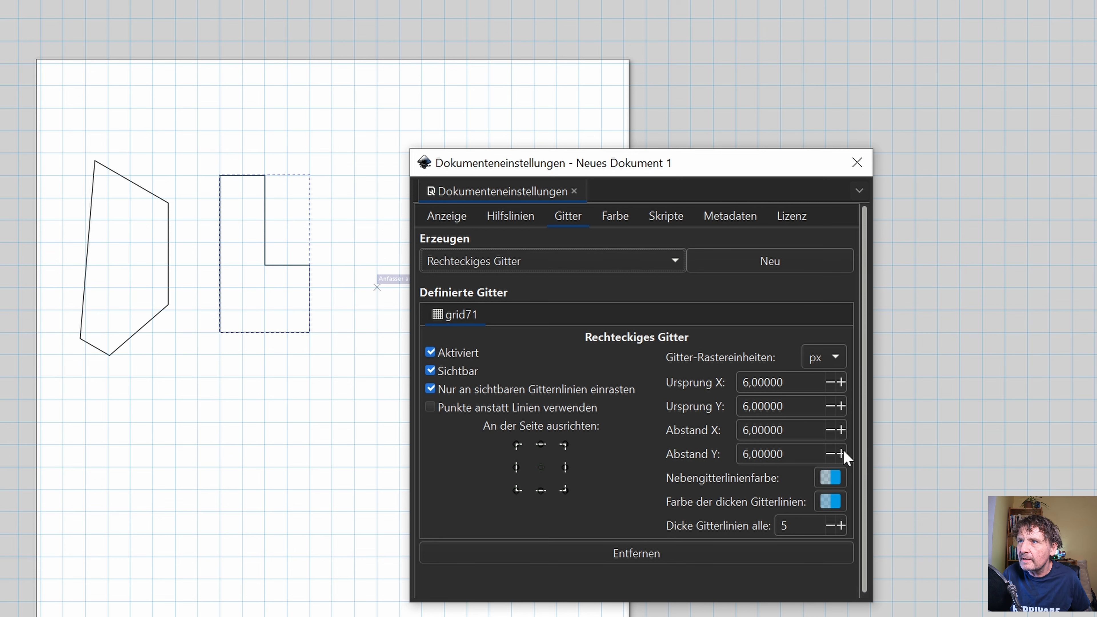
{"action": "left_click", "coordinate": [841, 430]}
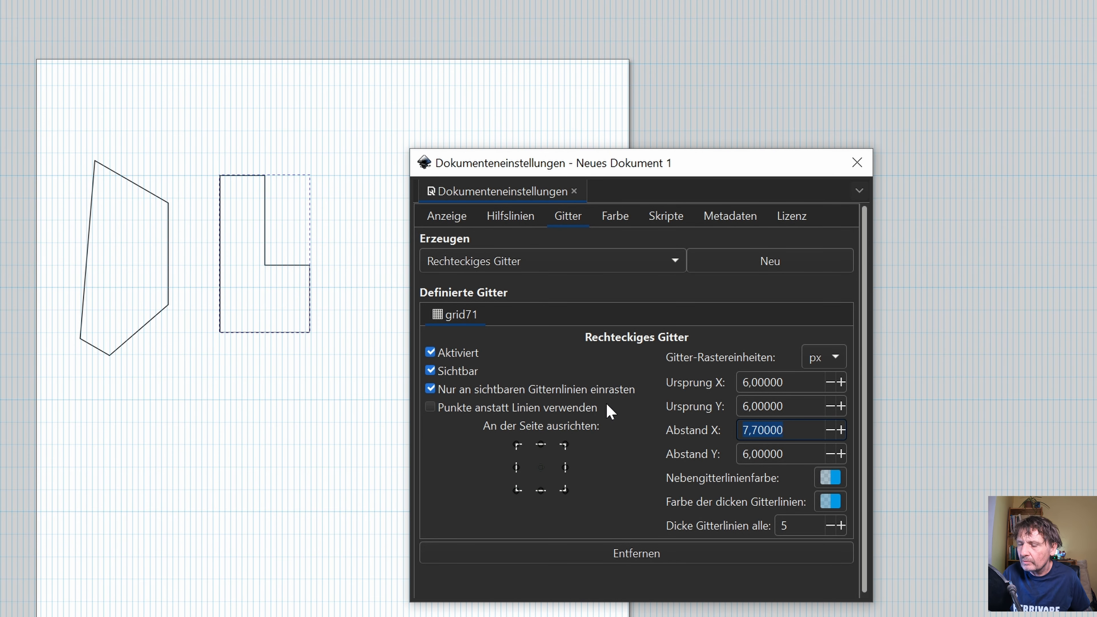
{"action": "type", "text": "12"}
{"action": "key", "text": "Return"}
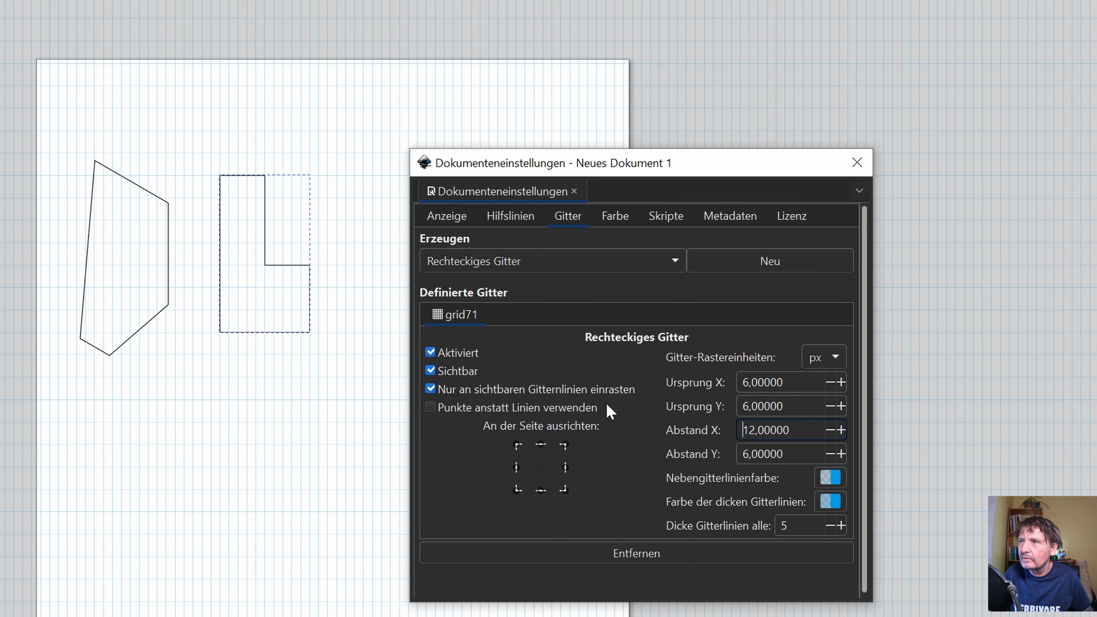
{"action": "key", "text": "Tab"}
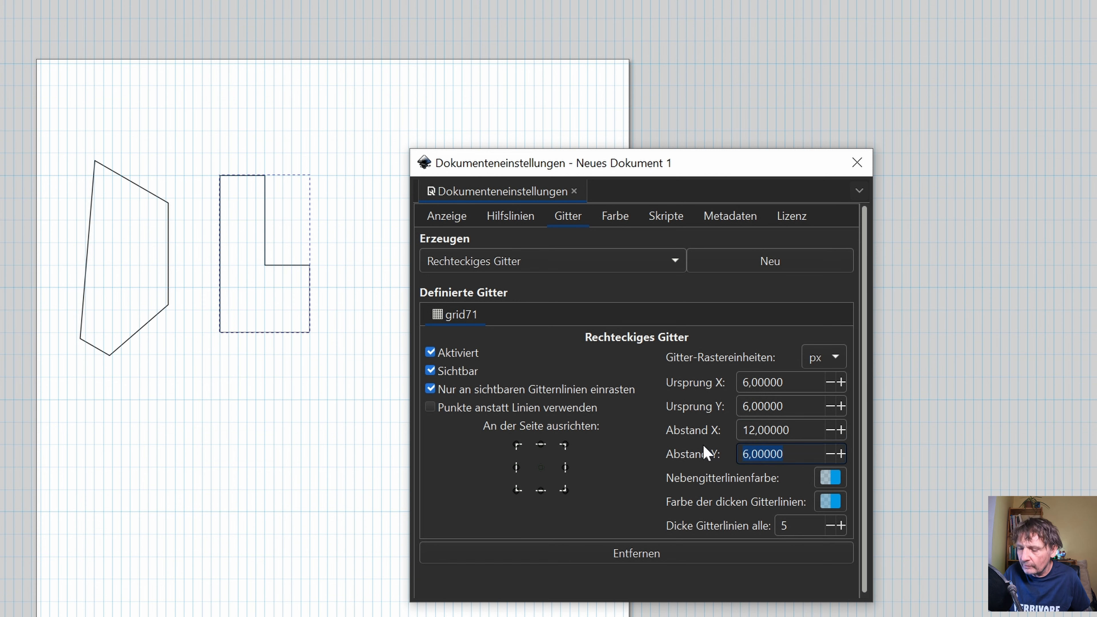
{"action": "type", "text": "12"}
{"action": "key", "text": "Return"}
Draw a small grid-snapped square with the Pen tool above and beside the L-shaped outline, and close the document settings
{"action": "left_click", "coordinate": [310, 153]}
{"action": "left_click", "coordinate": [354, 153]}
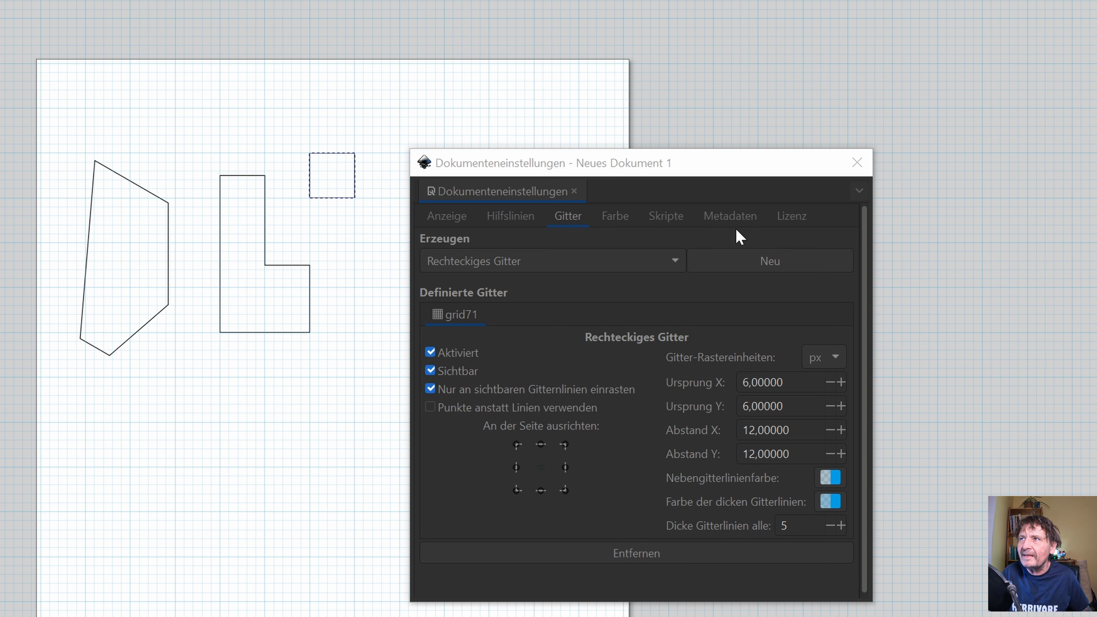
{"action": "left_click", "coordinate": [856, 164]}
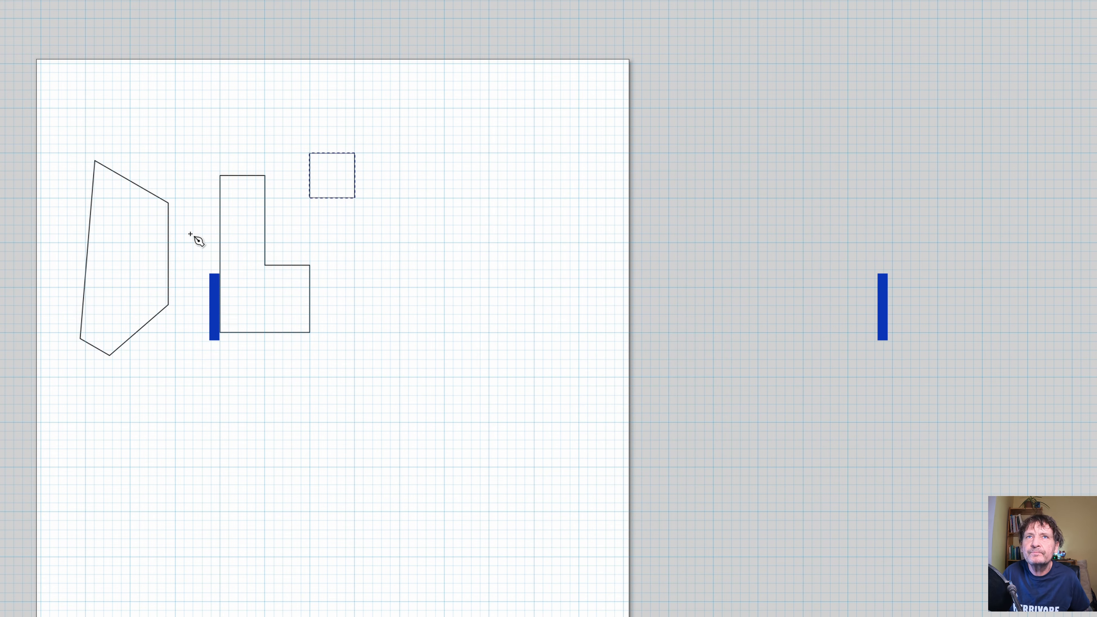
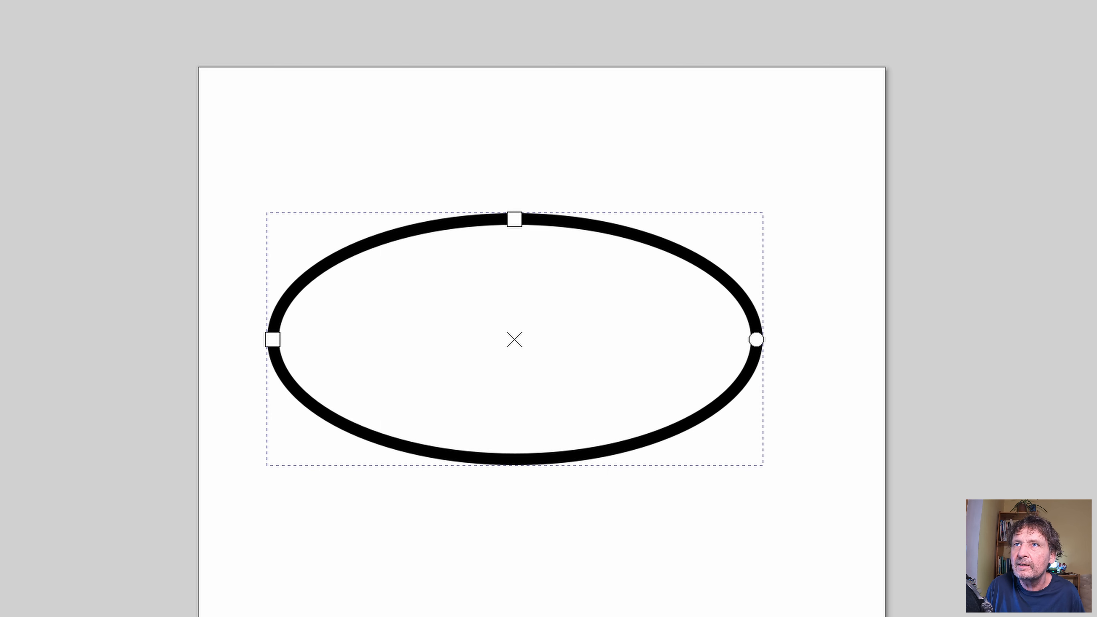
Draw a red-filled ellipse with a thick black outline overlapping the white ellipse's upper-left part, and lower it behind the white ellipse
{"action": "left_click_drag", "start_coordinate": [156, 103], "coordinate": [558, 426]}
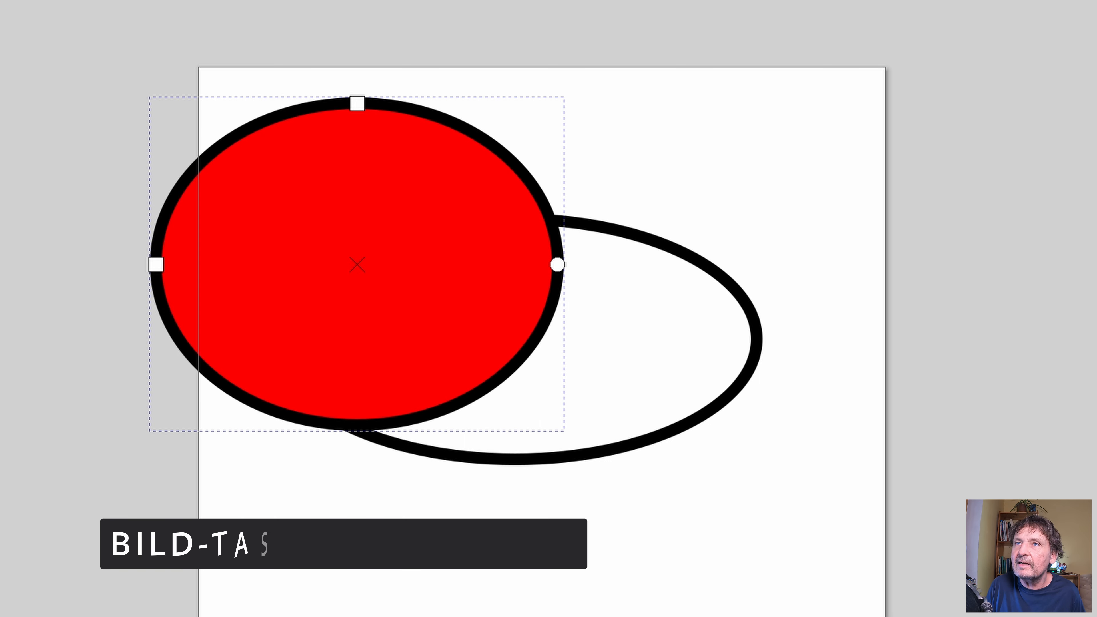
{"action": "key", "text": "Page_Down"}
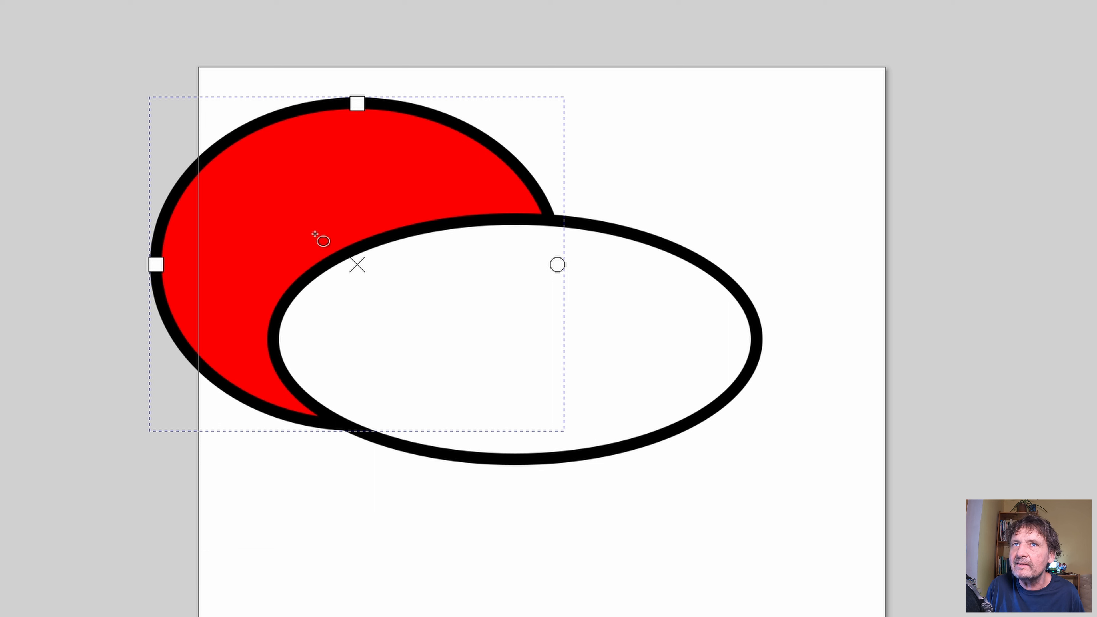
Remove the white ellipse's fill and move it upward until it is level with the red ellipse
{"action": "key", "text": "s"}
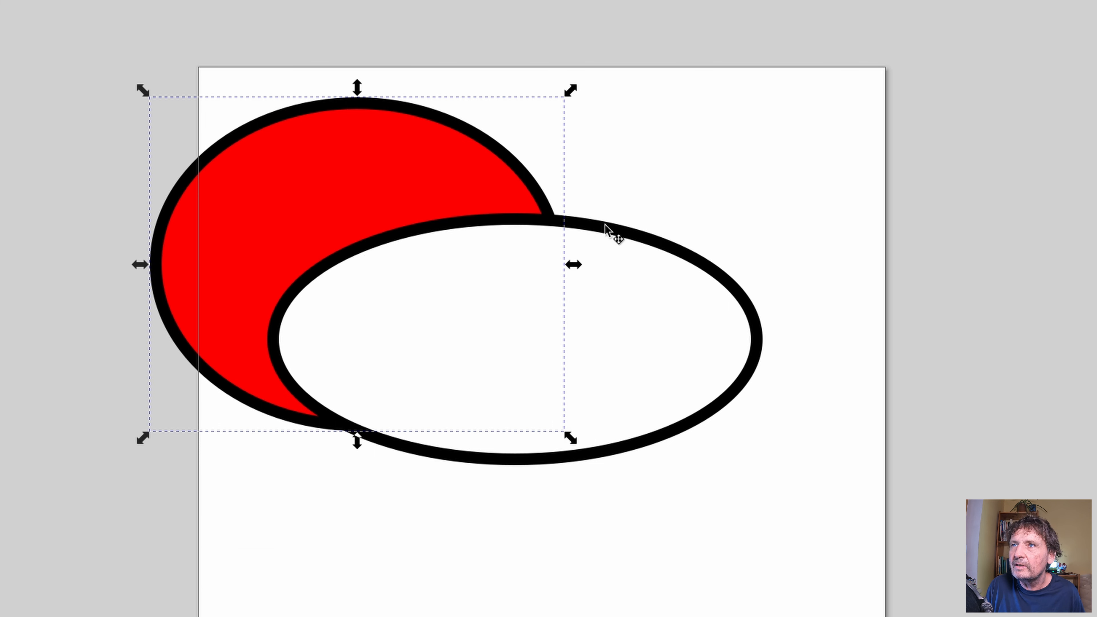
{"action": "left_click", "coordinate": [604, 225]}
{"action": "left_click_drag", "start_coordinate": [604, 225], "coordinate": [618, 169]}
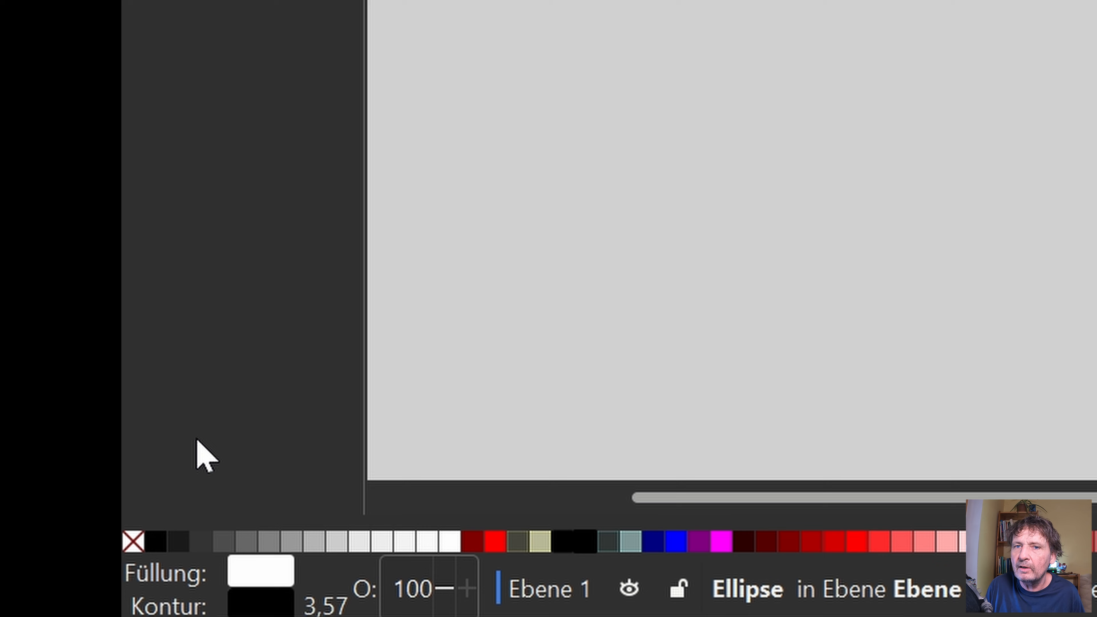
{"action": "left_click", "coordinate": [171, 501]}
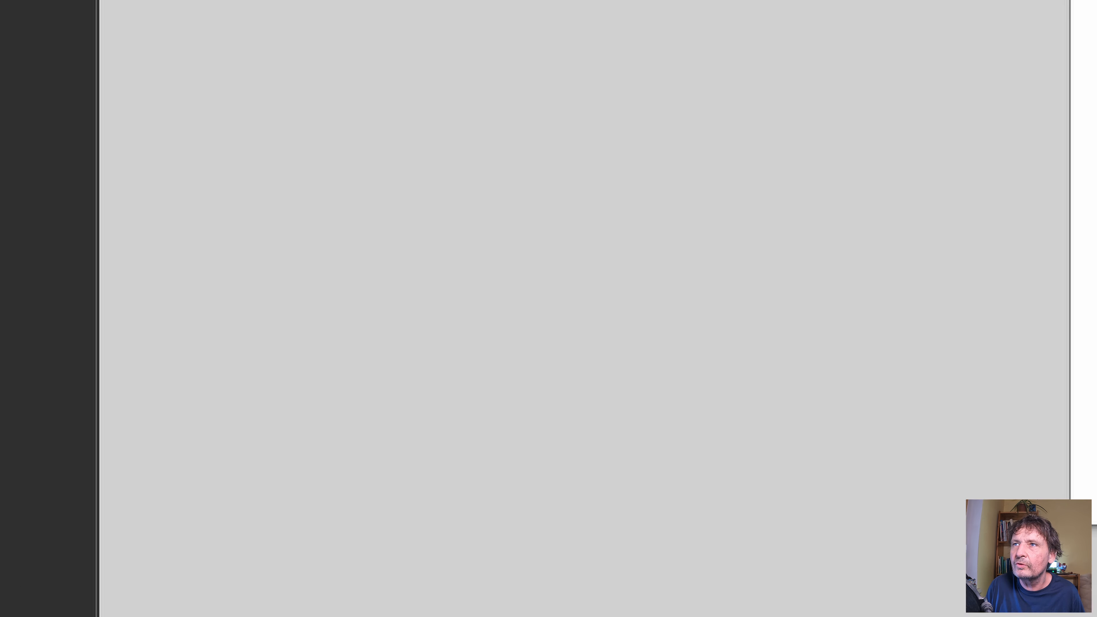
{"action": "left_click_drag", "start_coordinate": [797, 228], "coordinate": [854, 194]}
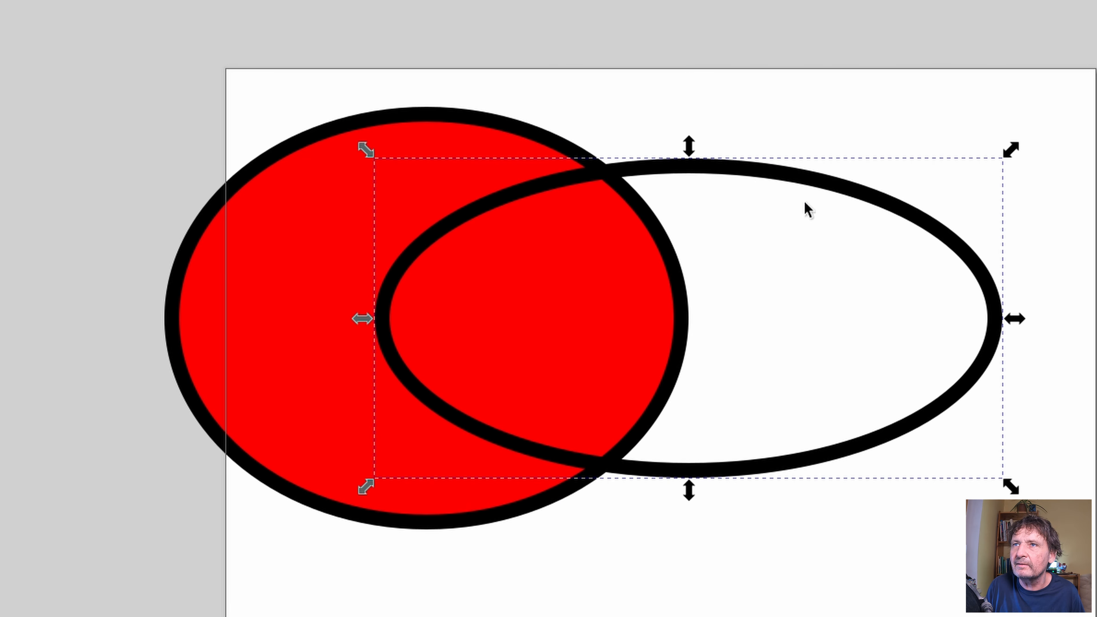
Delete both ellipses from the page and draw a new one with the Ellipse tool
{"action": "key", "text": "ctrl+a"}
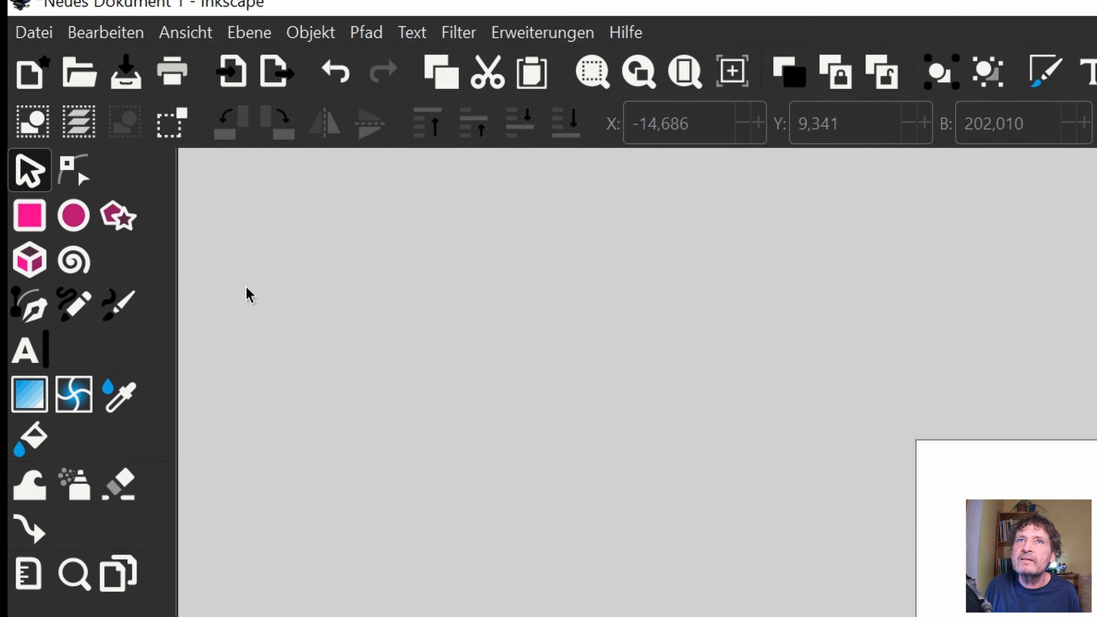
{"action": "left_click", "coordinate": [74, 216]}
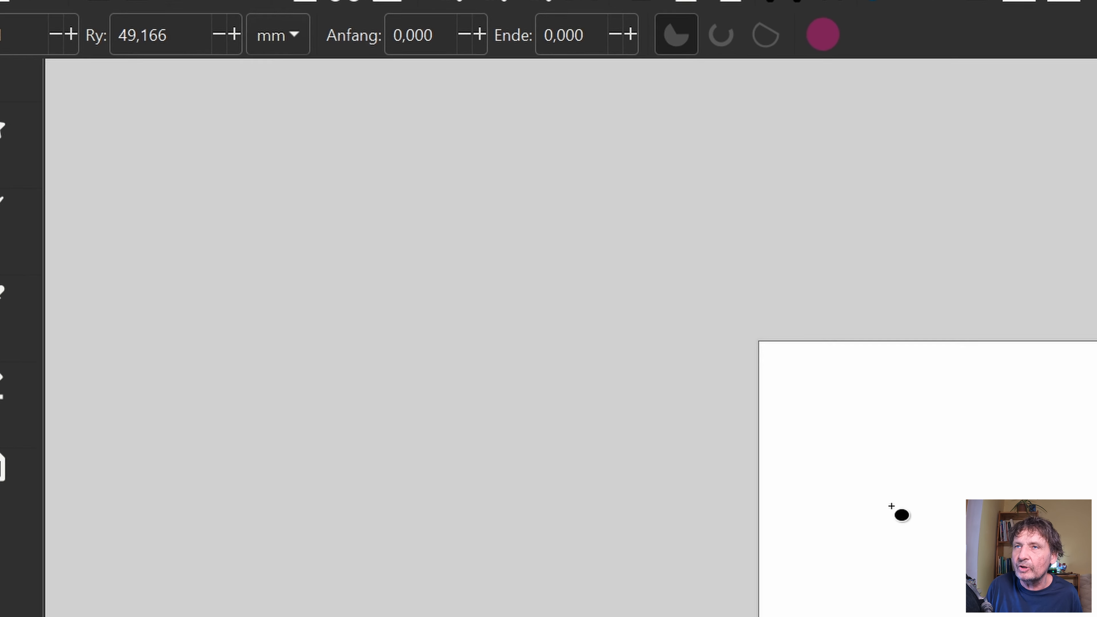
{"action": "left_click_drag", "start_coordinate": [465, 228], "coordinate": [811, 616]}
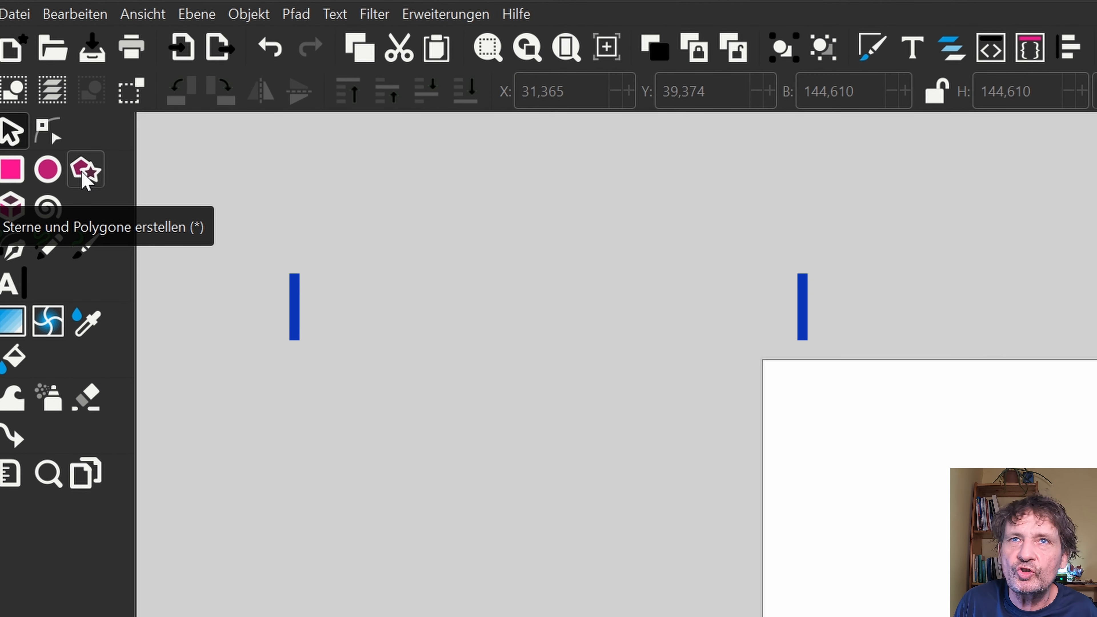
Draw two seven-cornered polygons one below the other near the page's upper-left corner
{"action": "left_click", "coordinate": [85, 173]}
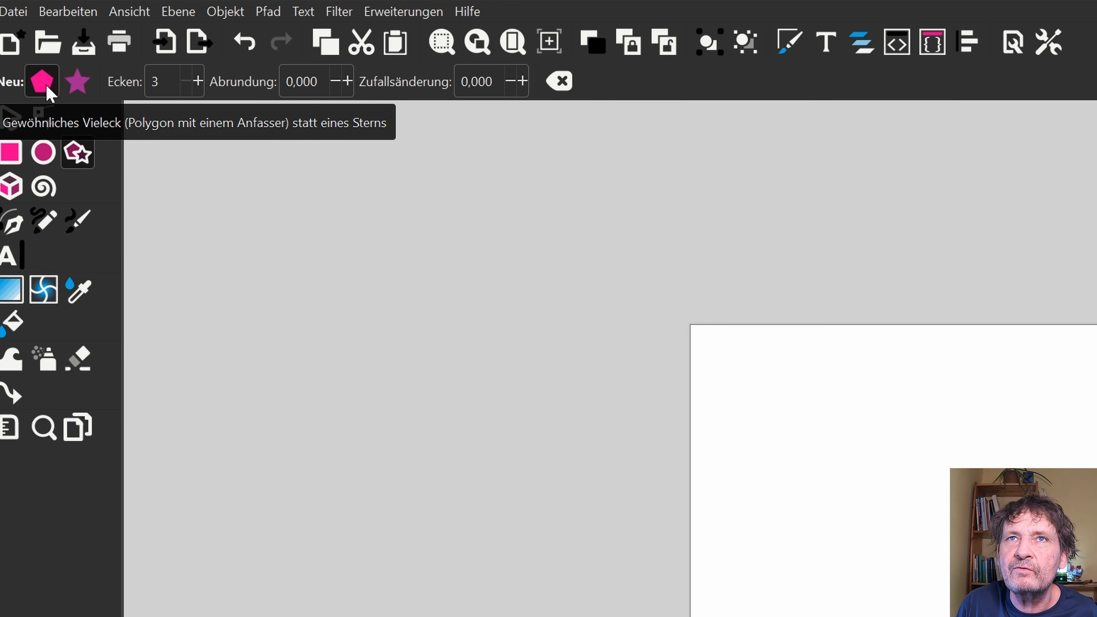
{"action": "left_click", "coordinate": [197, 81]}
{"action": "left_click", "coordinate": [198, 81]}
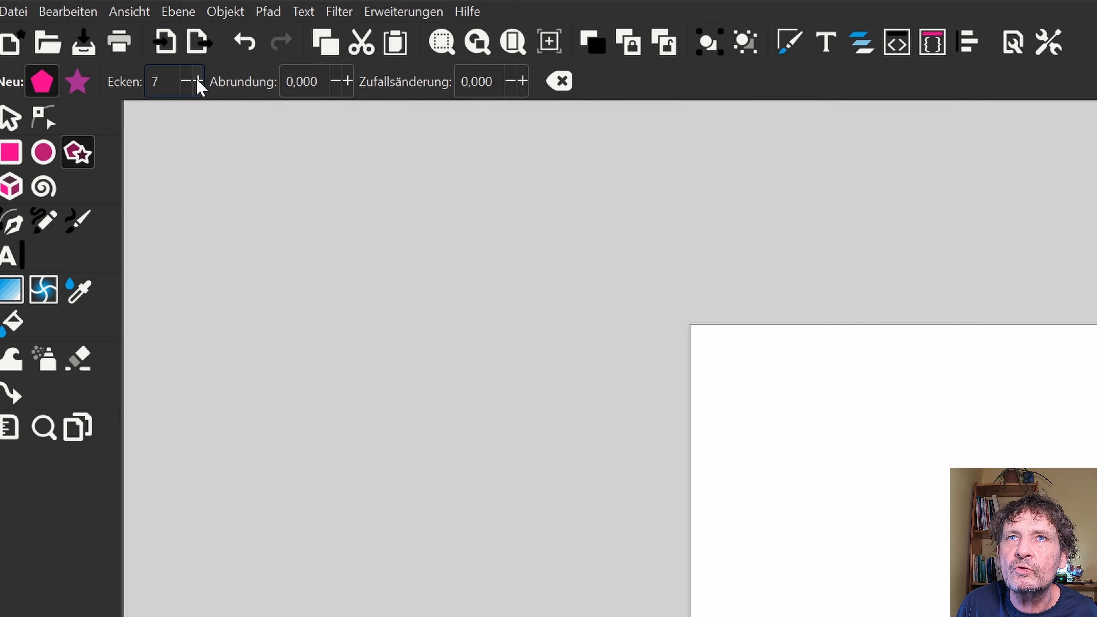
{"action": "left_click_drag", "start_coordinate": [786, 477], "coordinate": [738, 616]}
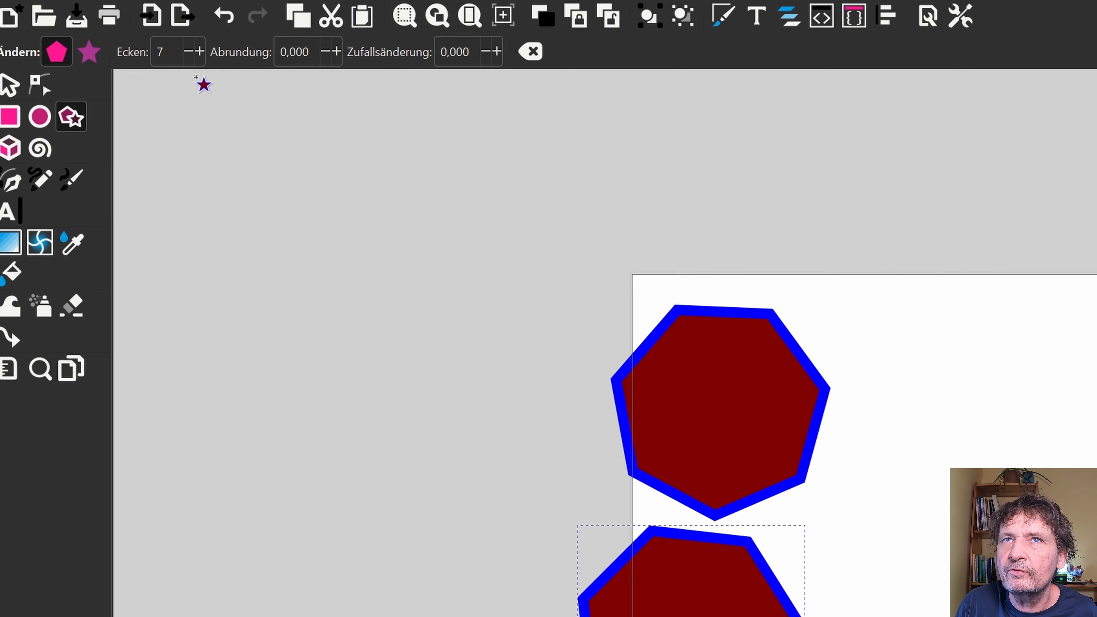
Change the lower polygon to five corners and move it beside the heptagon, straddling the page's left edge
{"action": "left_click", "coordinate": [205, 61]}
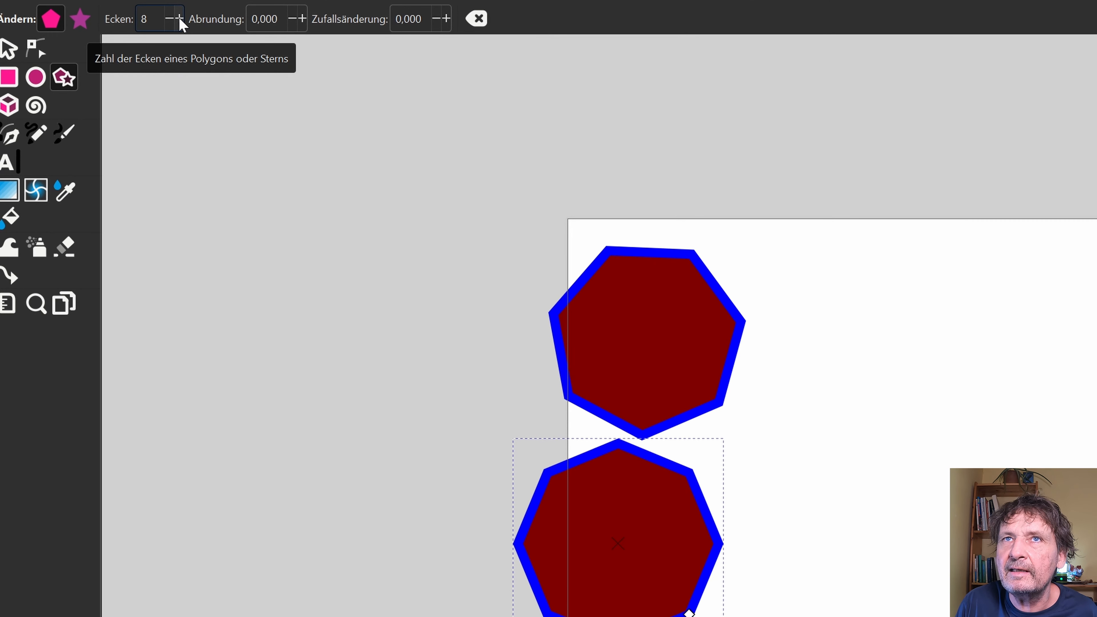
{"action": "left_click", "coordinate": [169, 20]}
{"action": "left_click", "coordinate": [170, 20]}
{"action": "left_click", "coordinate": [170, 20]}
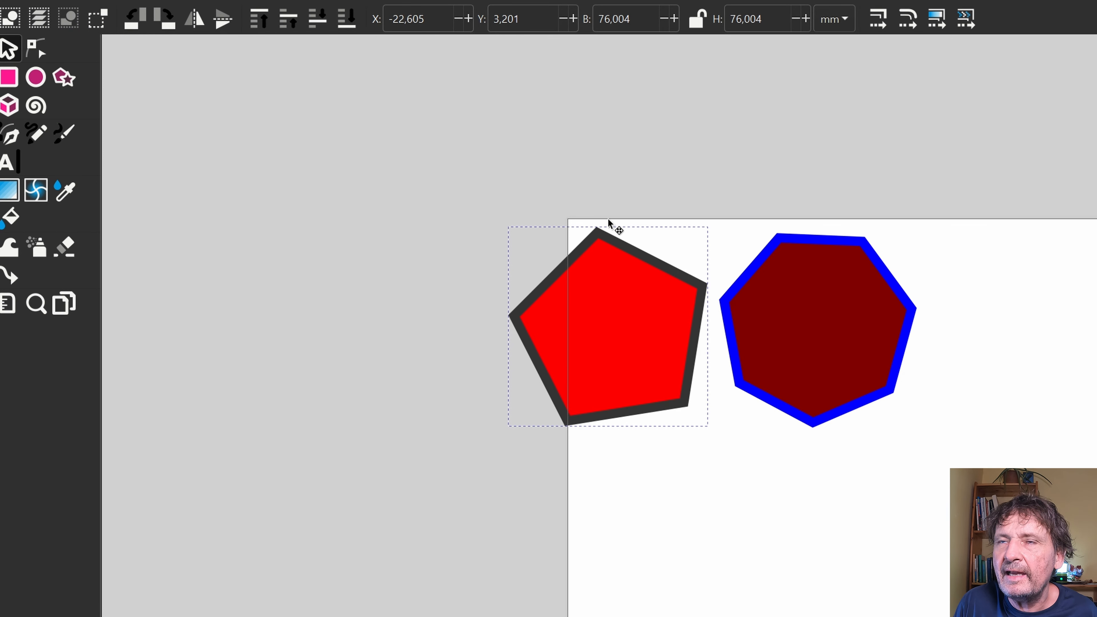
{"action": "left_click_drag", "start_coordinate": [608, 219], "coordinate": [594, 221]}
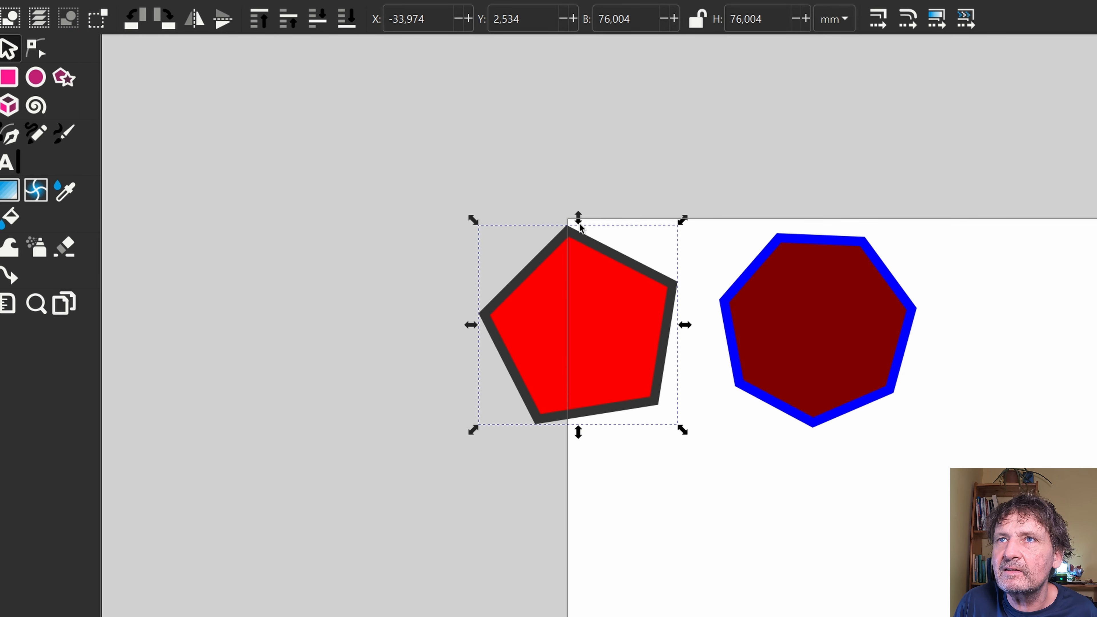
{"action": "left_click", "coordinate": [363, 273]}
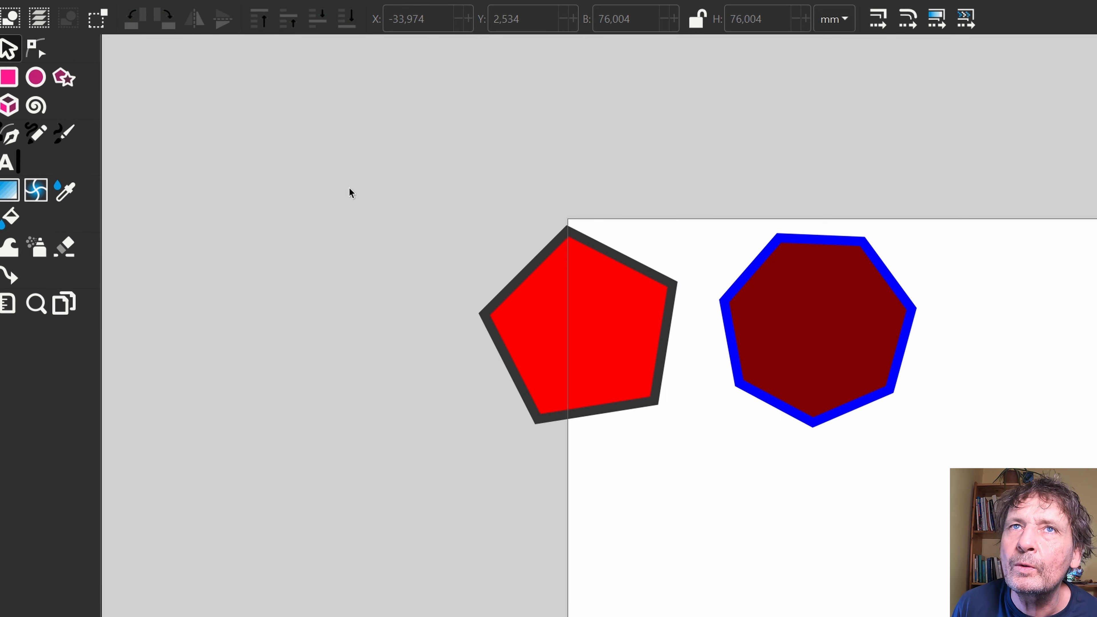
{"action": "left_click_drag", "start_coordinate": [380, 177], "coordinate": [689, 448]}
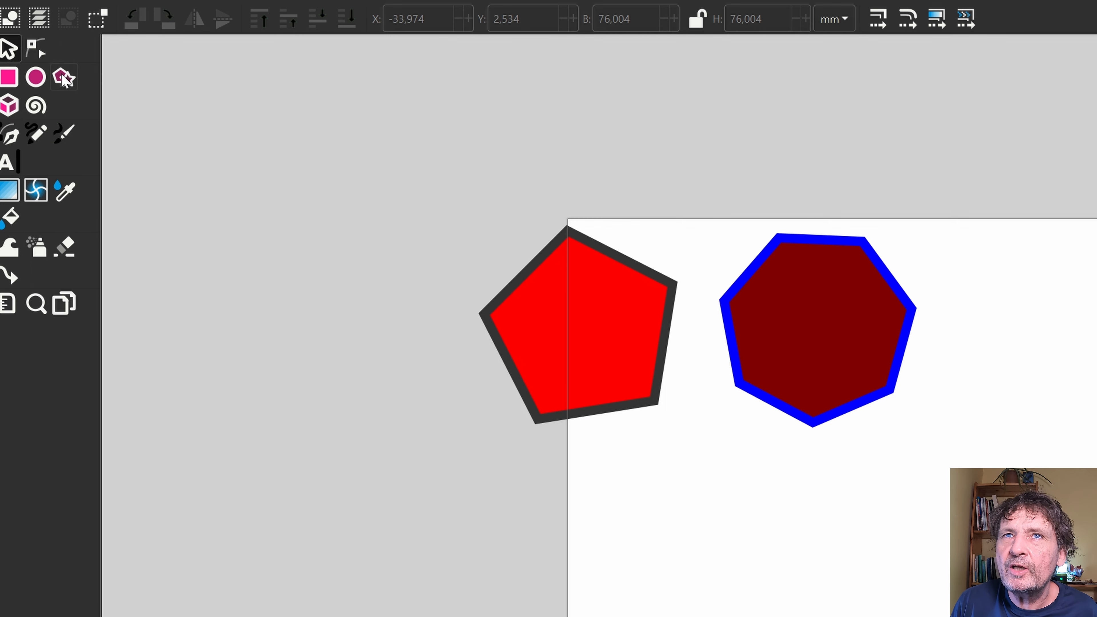
Draw a five-pointed star with a spoke ratio of 0.150 below the pentagon and heptagon
{"action": "left_click", "coordinate": [64, 80]}
{"action": "left_click", "coordinate": [63, 20]}
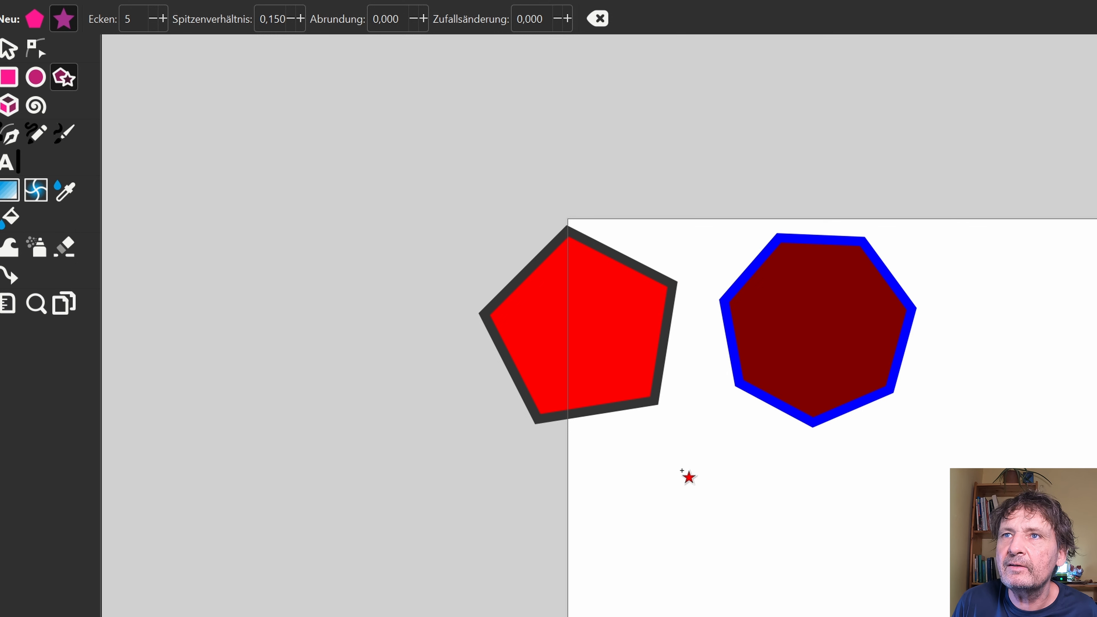
{"action": "left_click_drag", "start_coordinate": [695, 539], "coordinate": [719, 616]}
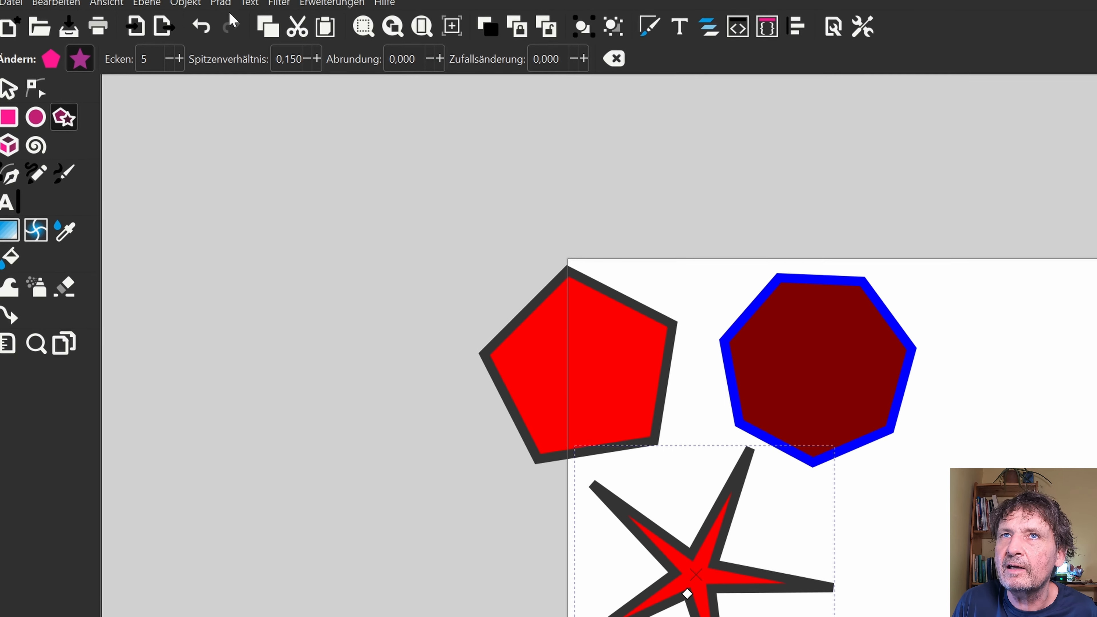
Reduce the star's outline width in the Fill and Stroke settings
{"action": "left_click", "coordinate": [197, 1]}
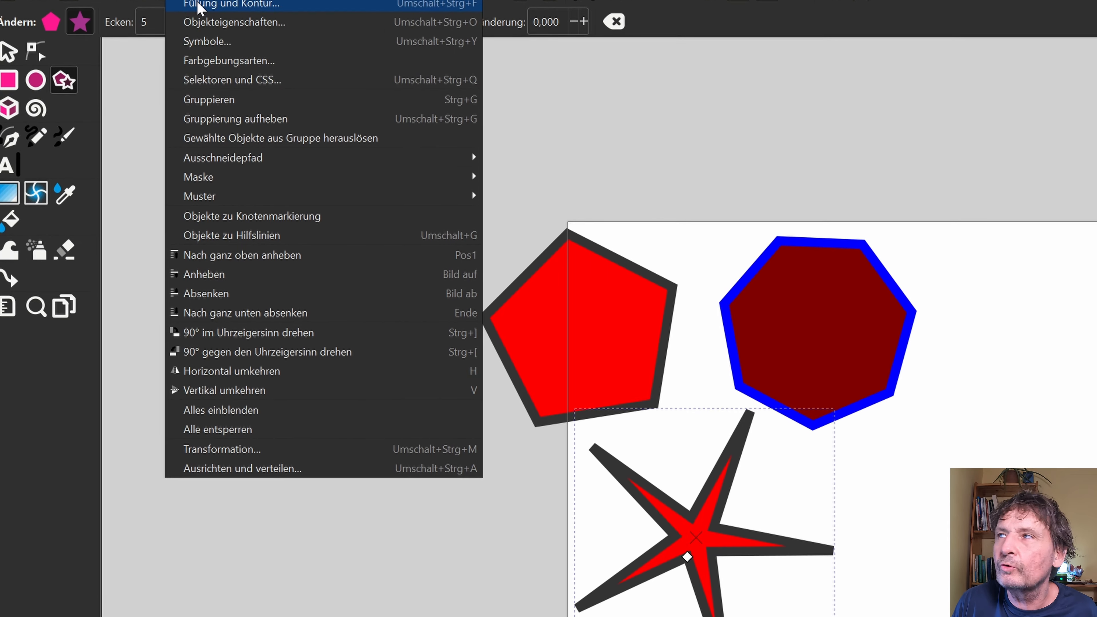
{"action": "left_click", "coordinate": [199, 31]}
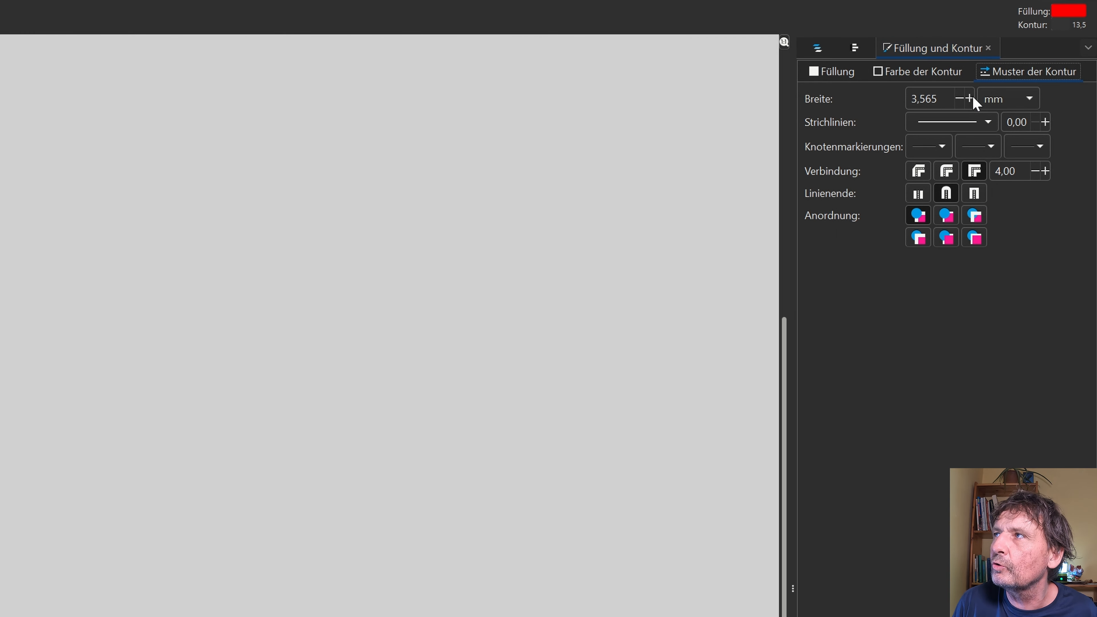
{"action": "double_click", "coordinate": [960, 100]}
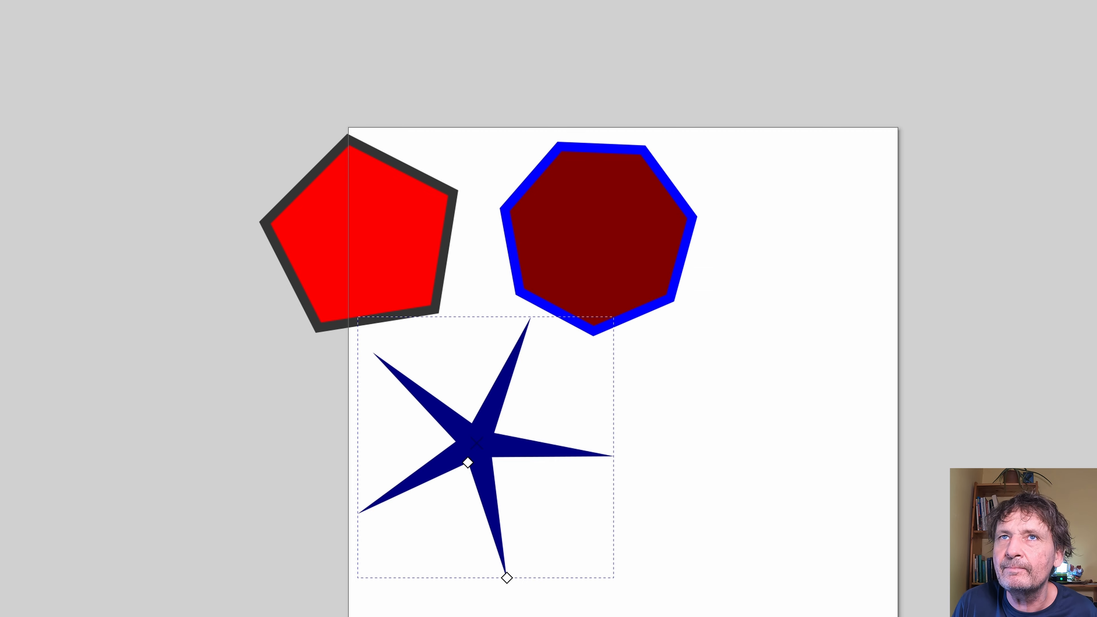
Raise the star's number of corners to 20
{"action": "left_click", "coordinate": [162, 16]}
{"action": "left_click", "coordinate": [176, 20]}
{"action": "left_click", "coordinate": [176, 21]}
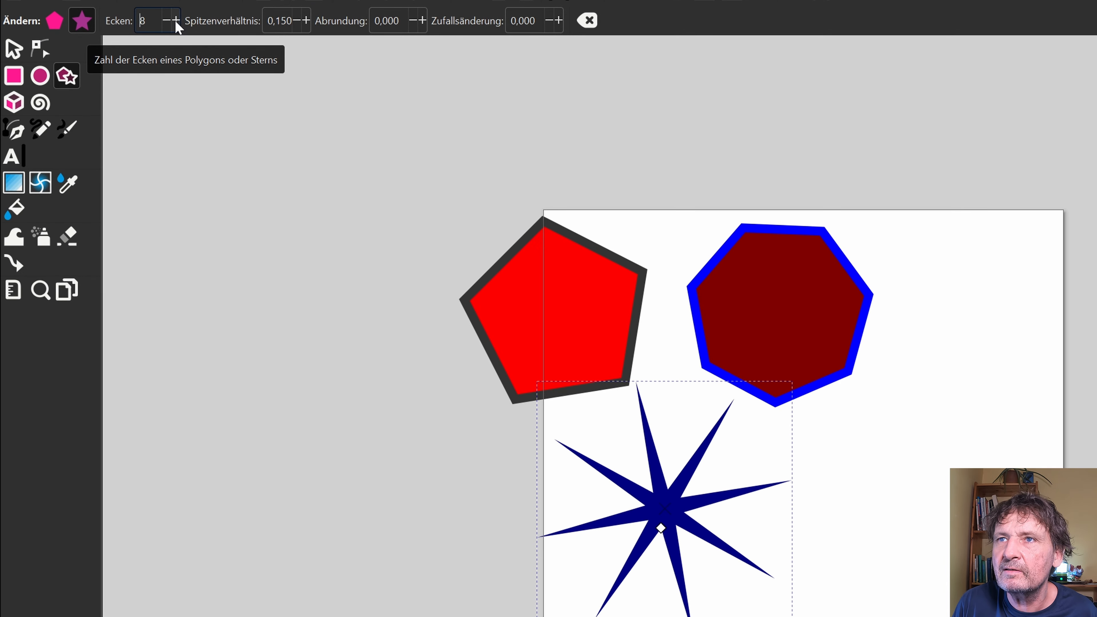
{"action": "left_click", "coordinate": [176, 21]}
{"action": "left_click", "coordinate": [176, 21]}
{"action": "left_click", "coordinate": [176, 21]}
{"action": "left_click", "coordinate": [175, 21]}
{"action": "left_click", "coordinate": [175, 20]}
{"action": "left_click", "coordinate": [176, 21]}
{"action": "left_click", "coordinate": [175, 20]}
{"action": "left_click", "coordinate": [176, 21]}
{"action": "left_click", "coordinate": [175, 21]}
{"action": "left_click", "coordinate": [176, 21]}
{"action": "left_click", "coordinate": [176, 21]}
{"action": "left_click", "coordinate": [175, 21]}
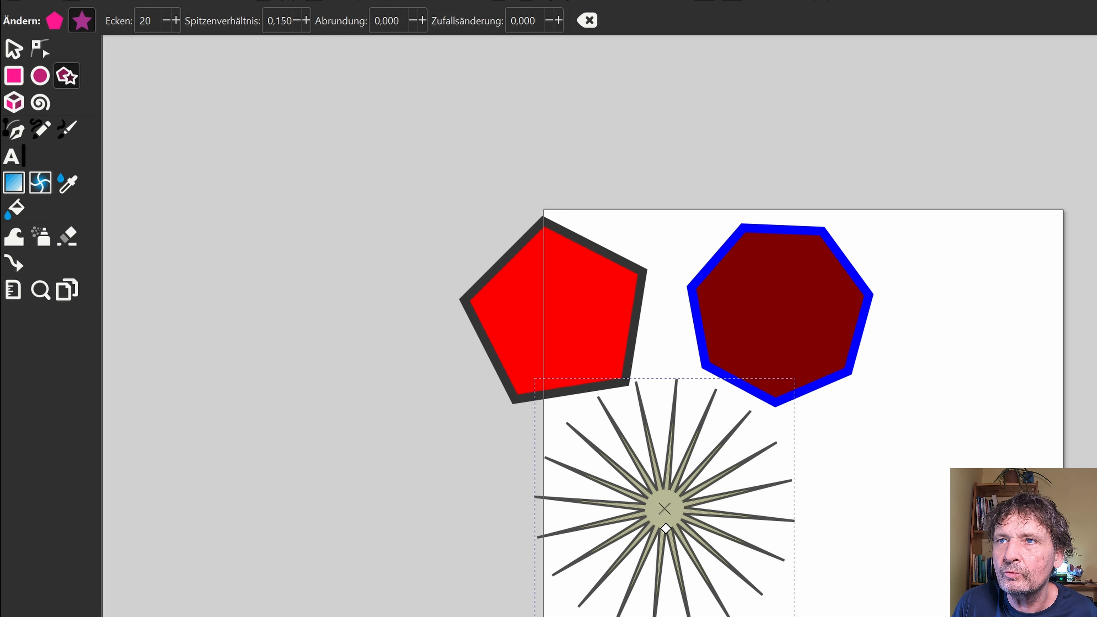
Move the many-pointed star horizontally until it sits beneath the heptagon
{"action": "key", "text": "s"}
{"action": "key", "text": "Escape"}
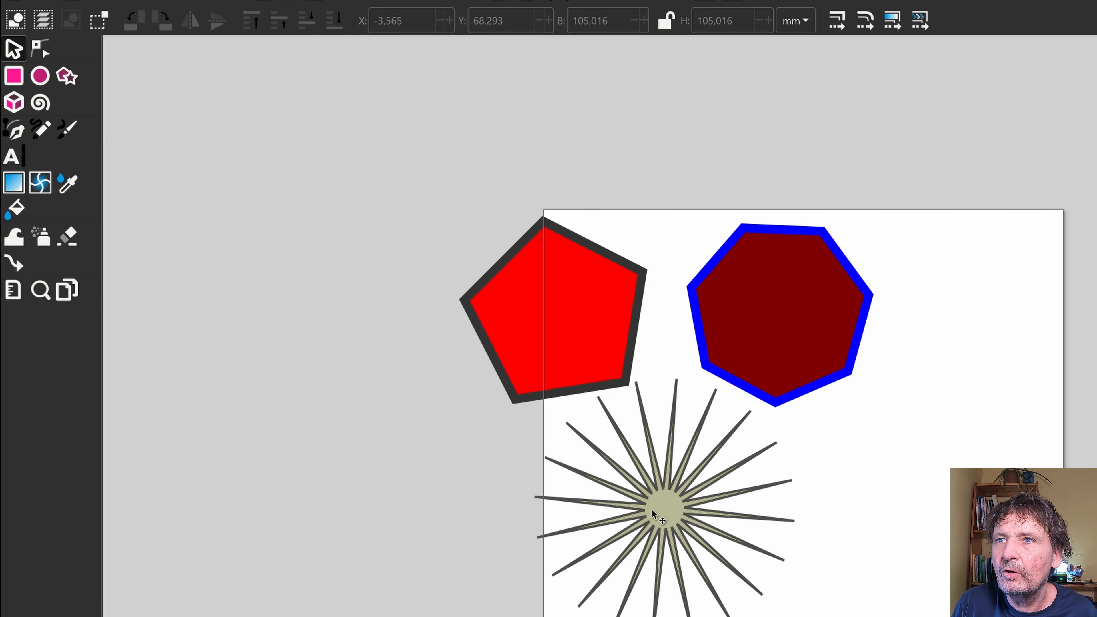
{"action": "left_click_drag", "start_coordinate": [733, 501], "coordinate": [828, 498]}
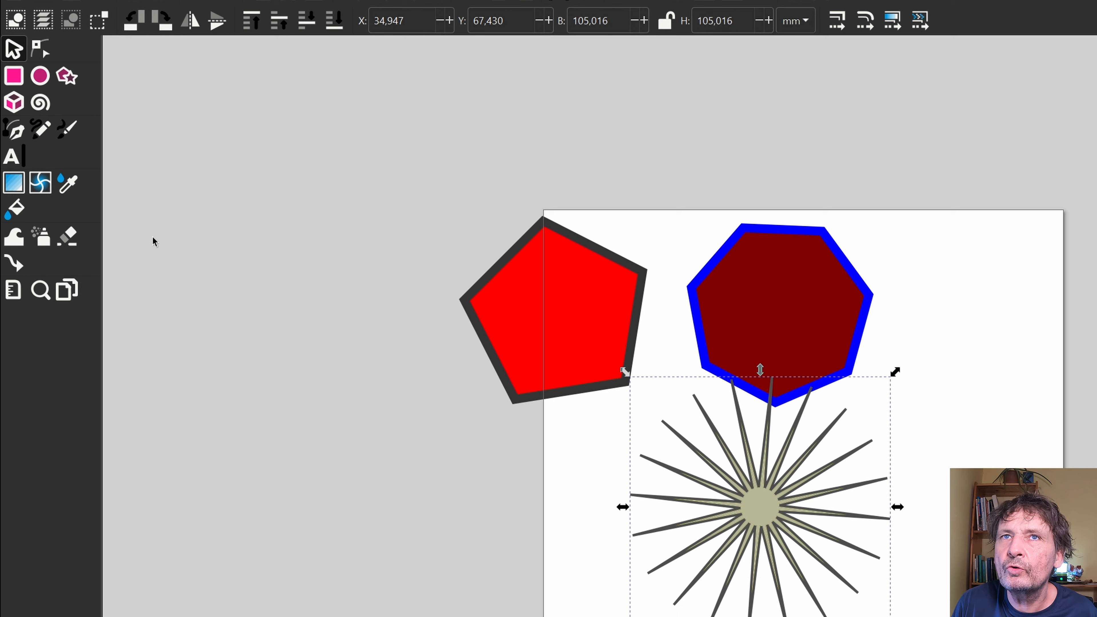
Lower the star's number of corners to 6
{"action": "left_click", "coordinate": [67, 84]}
{"action": "scroll", "coordinate": [164, 18], "scroll_direction": "down", "scroll_amount": 10}
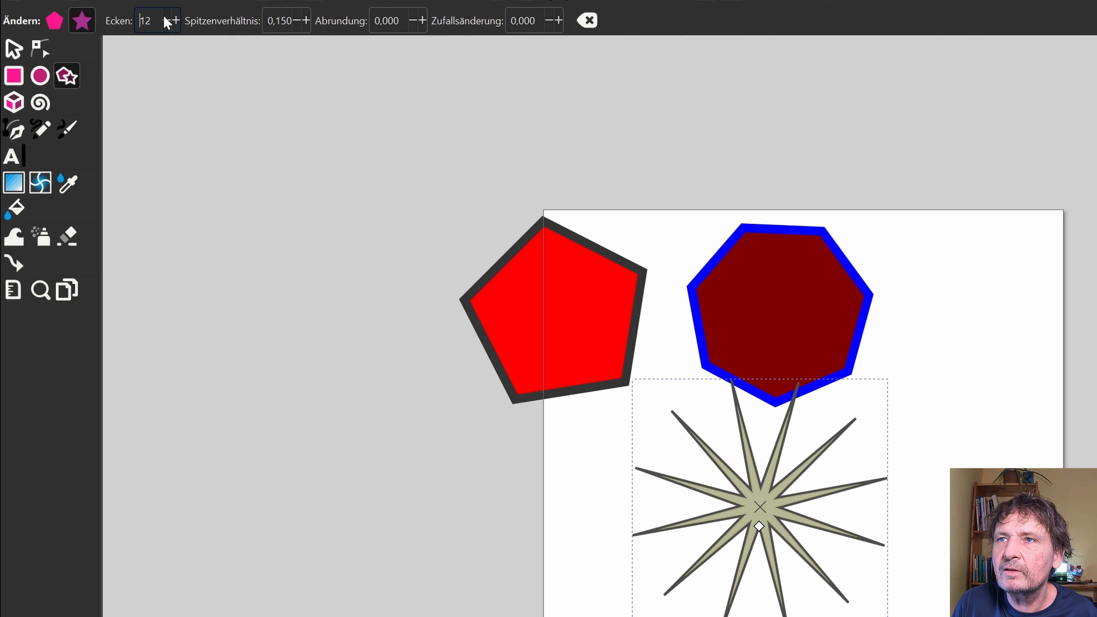
{"action": "scroll", "coordinate": [166, 23], "scroll_direction": "down", "scroll_amount": 4}
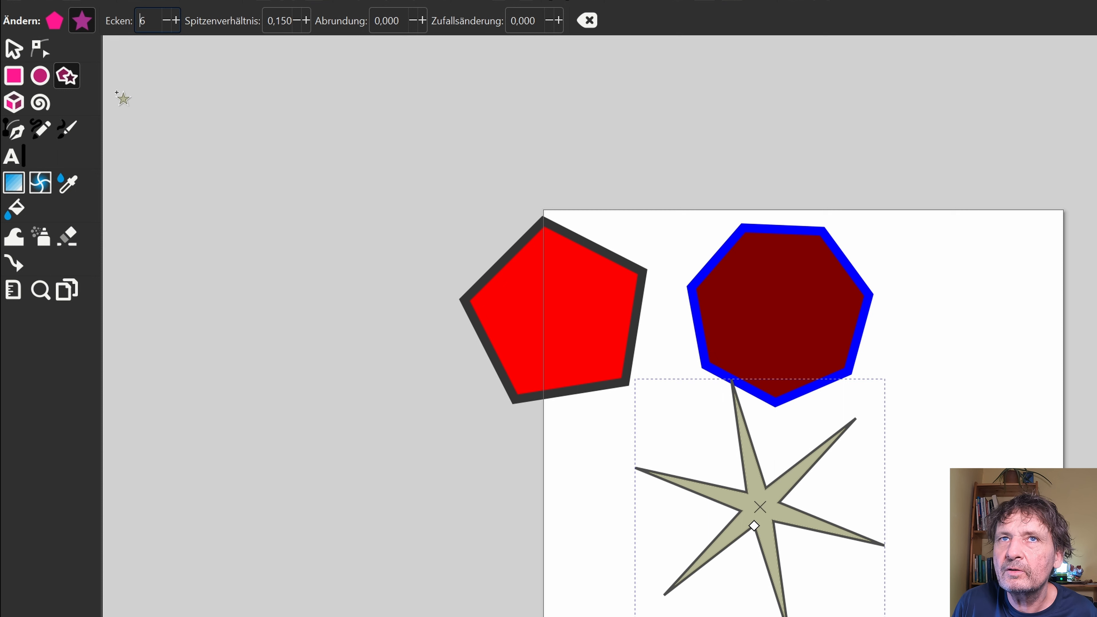
Scale the six-pointed star down proportionally from its lower-right corner and adjust its width from the right side
{"action": "left_click", "coordinate": [28, 51]}
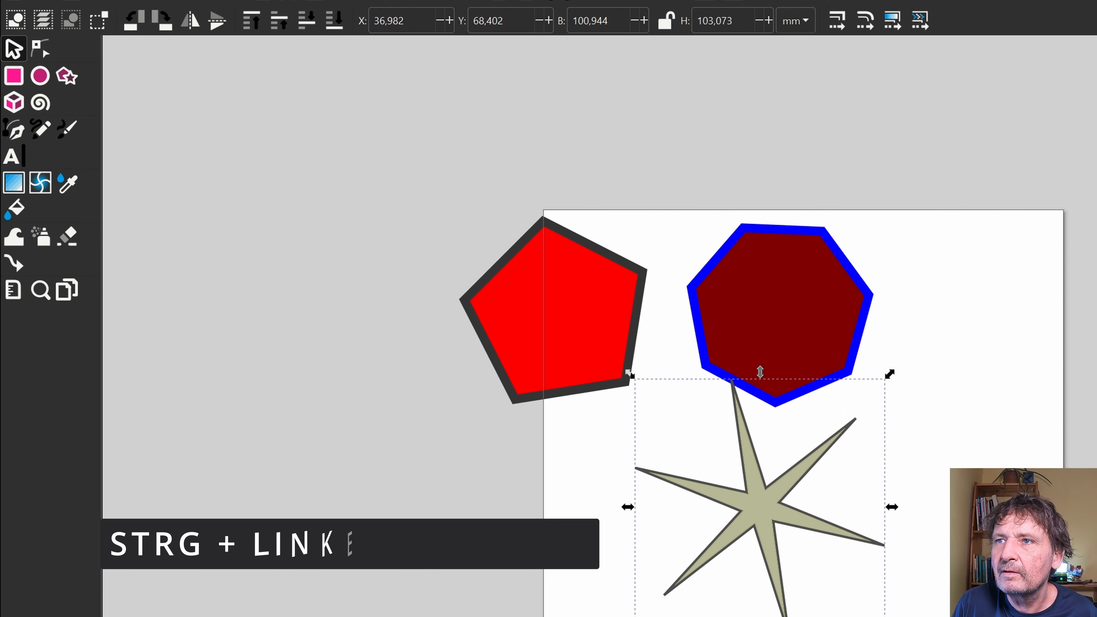
{"action": "left_click_drag", "start_coordinate": [891, 616], "coordinate": [797, 596]}
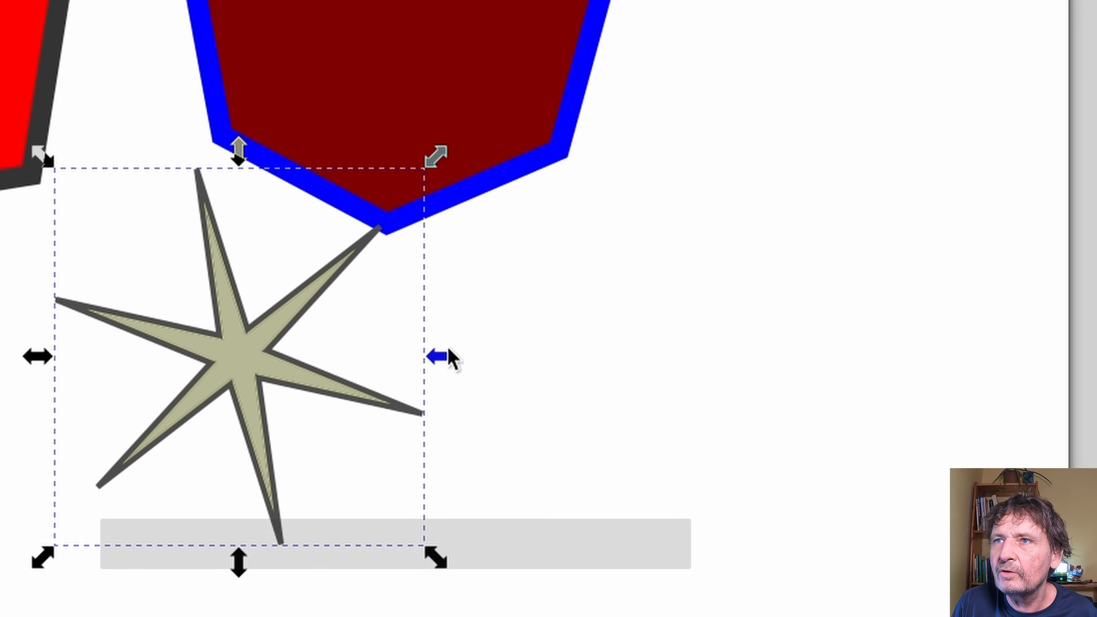
{"action": "left_click_drag", "start_coordinate": [442, 363], "coordinate": [864, 497]}
{"action": "left_click_drag", "start_coordinate": [908, 497], "coordinate": [807, 496]}
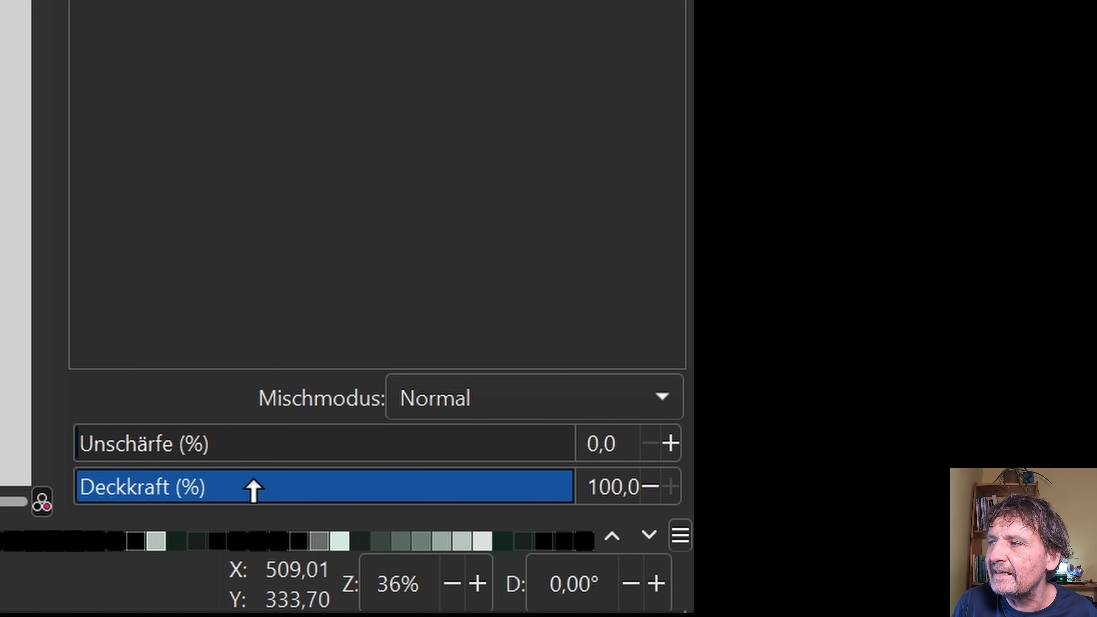
Switch the colour palette to Gold
{"action": "left_click", "coordinate": [682, 535]}
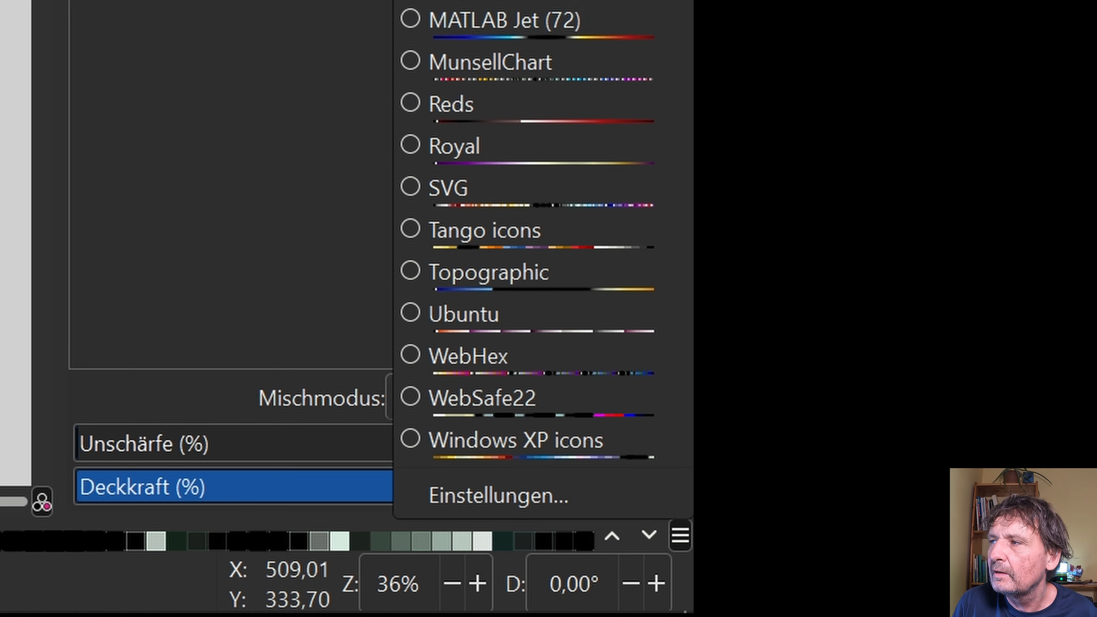
{"action": "scroll", "coordinate": [411, 130], "scroll_direction": "up", "scroll_amount": 10}
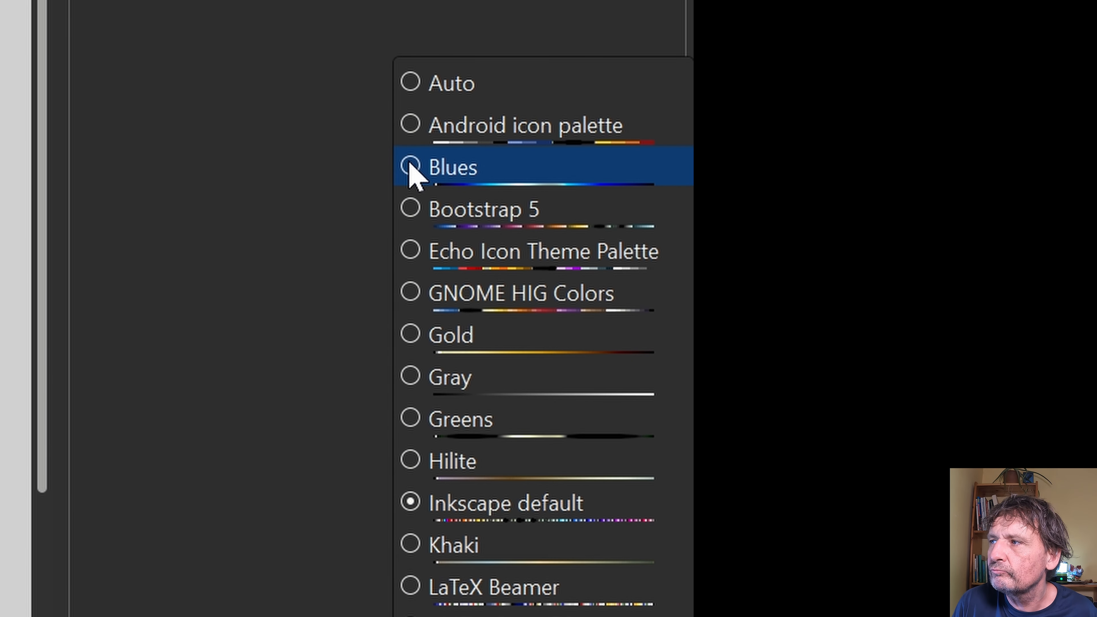
{"action": "left_click", "coordinate": [409, 340]}
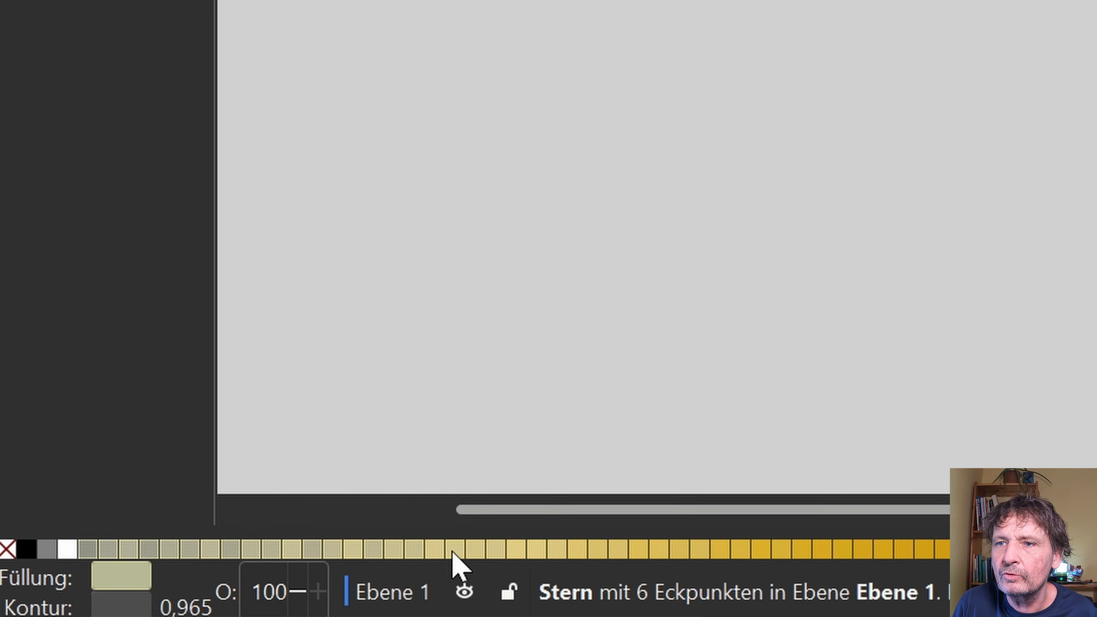
Try several different fill colours from the Gold palette on the six-pointed star and clear the selection
{"action": "left_click", "coordinate": [742, 554]}
{"action": "left_click", "coordinate": [1080, 550]}
{"action": "left_click", "coordinate": [250, 547]}
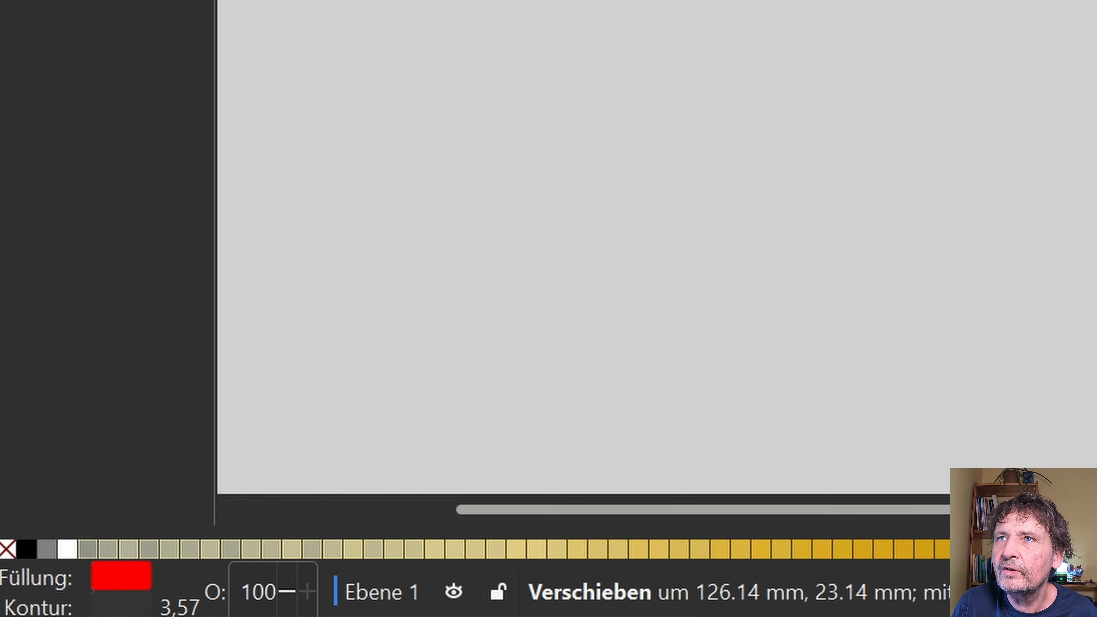
{"action": "key", "text": "Escape"}
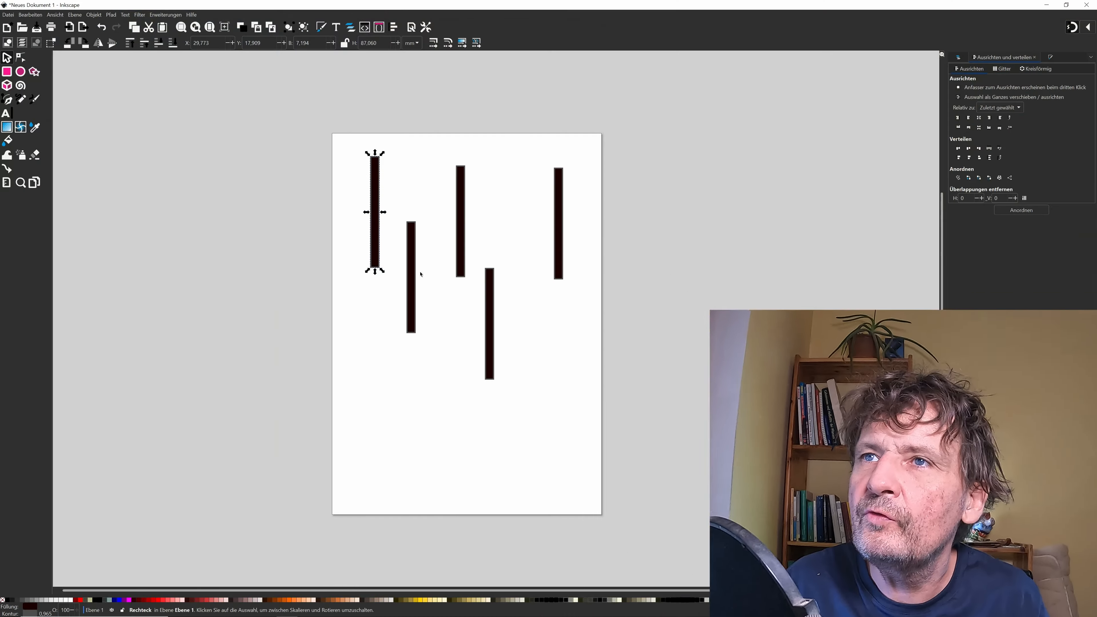
Reposition the dark vertical bars so they are scattered unevenly across the page
{"action": "left_click_drag", "start_coordinate": [421, 275], "coordinate": [511, 226]}
{"action": "left_click_drag", "start_coordinate": [422, 254], "coordinate": [513, 325]}
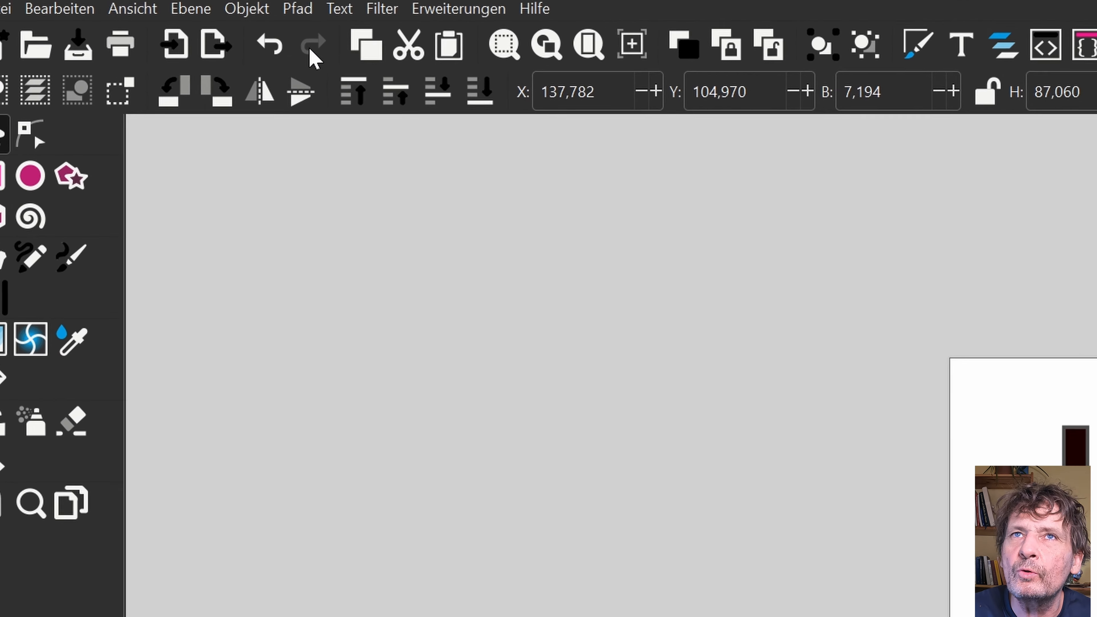
Centre the five bars on one horizontal axis and distribute them horizontally with equal spacing between their right edges
{"action": "left_click", "coordinate": [95, 15]}
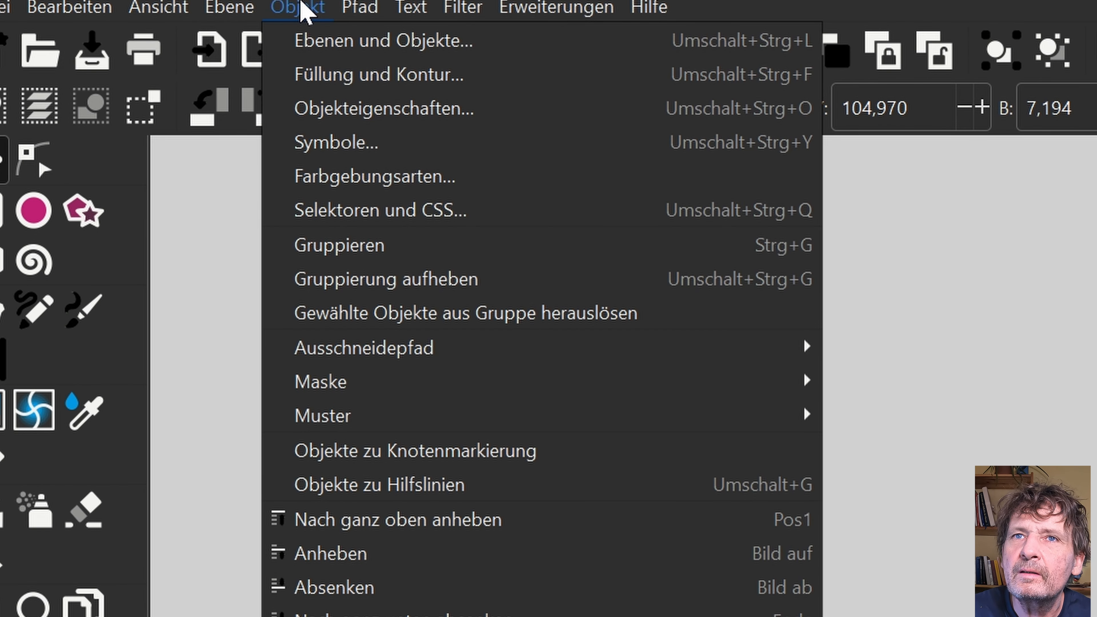
{"action": "left_click", "coordinate": [365, 555]}
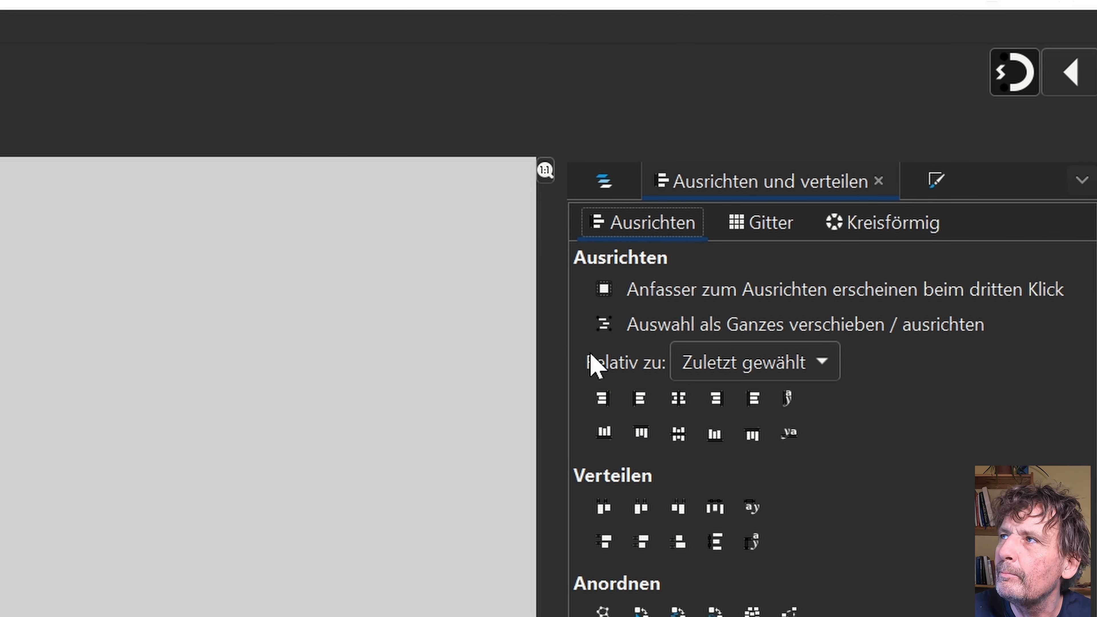
{"action": "left_click", "coordinate": [683, 400]}
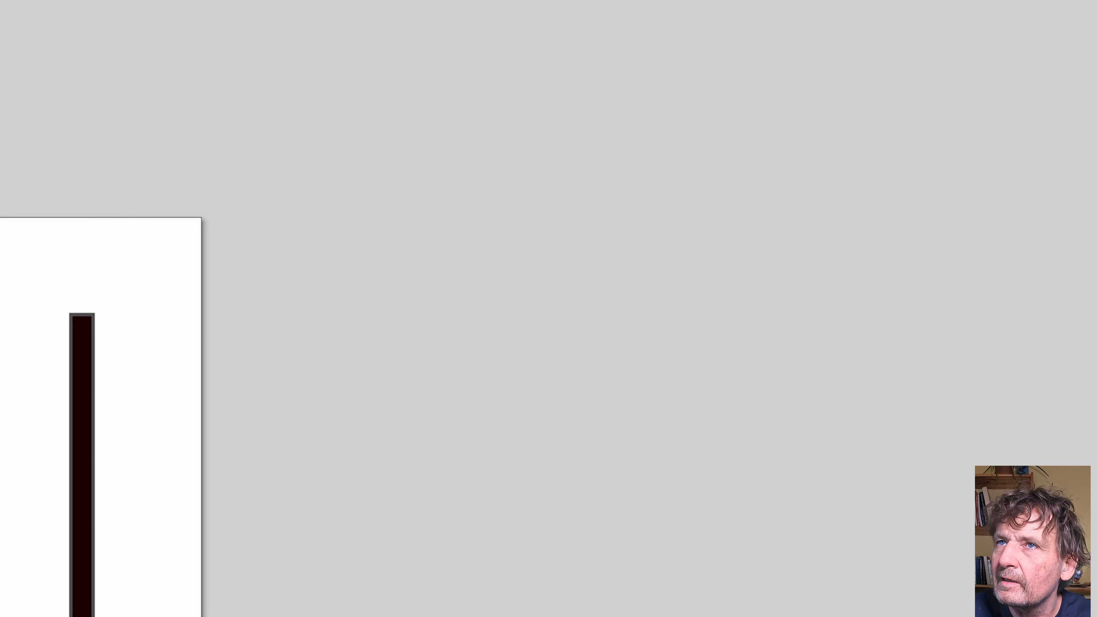
{"action": "left_click_drag", "start_coordinate": [203, 30], "coordinate": [1069, 616]}
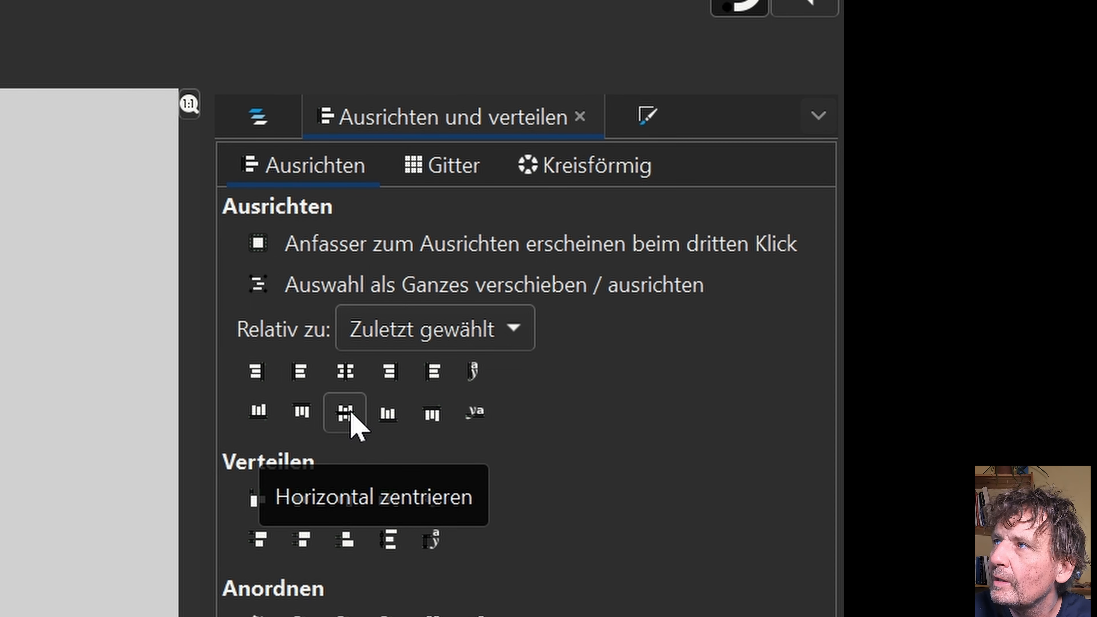
{"action": "left_click", "coordinate": [350, 413]}
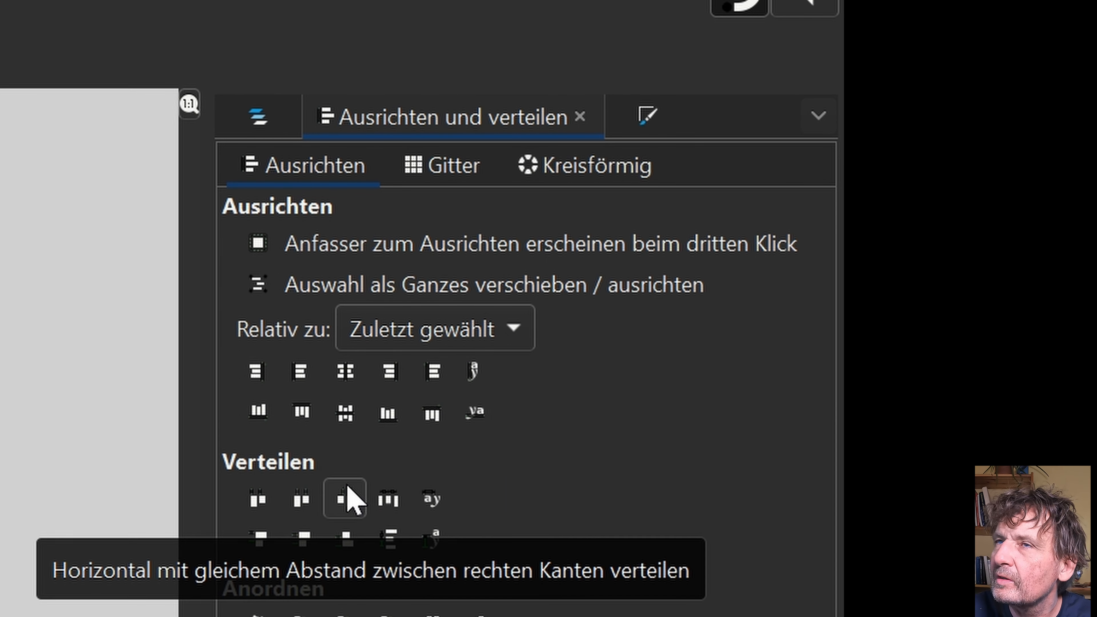
{"action": "left_click", "coordinate": [351, 501]}
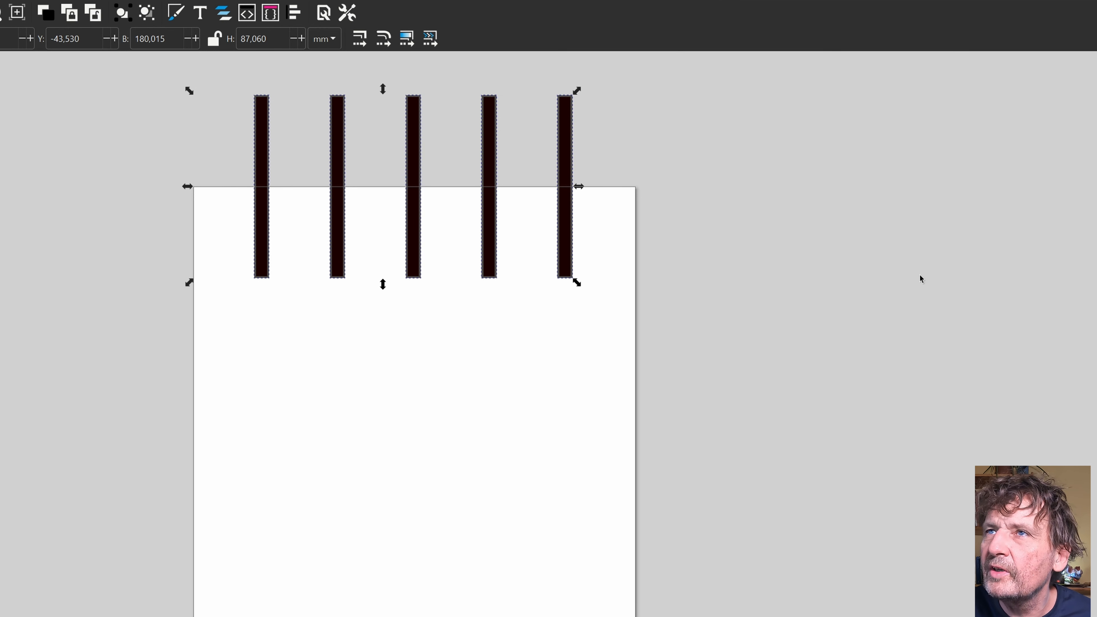
{"action": "left_click", "coordinate": [380, 161]}
{"action": "left_click_drag", "start_coordinate": [171, 71], "coordinate": [751, 413]}
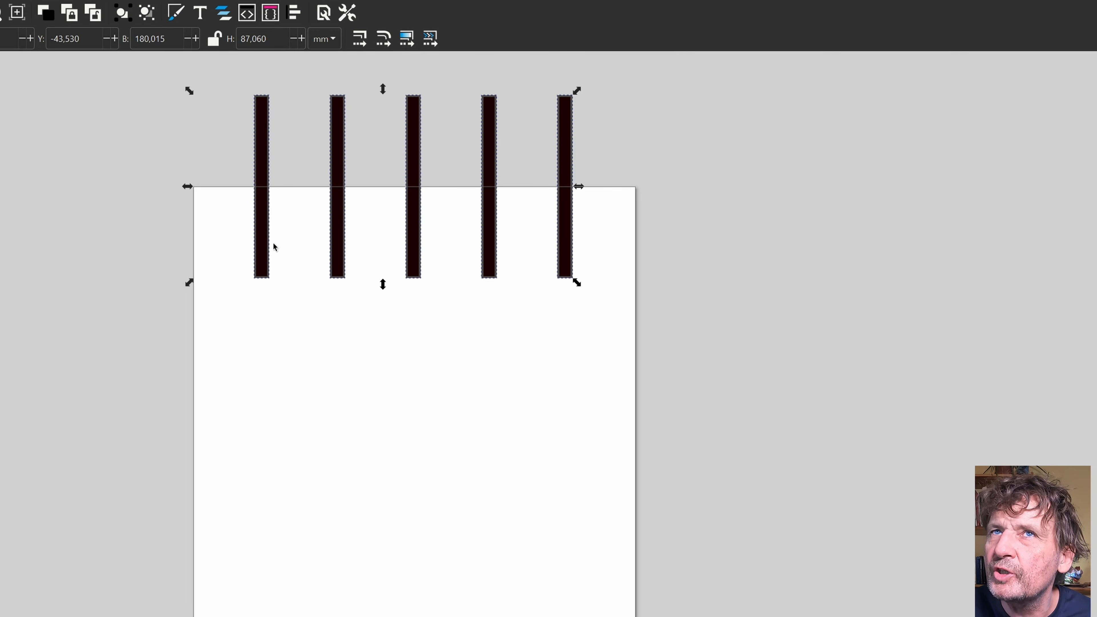
Move the five dark bars down onto the page at different heights with uneven spacing and clear the selection
{"action": "left_click", "coordinate": [265, 338]}
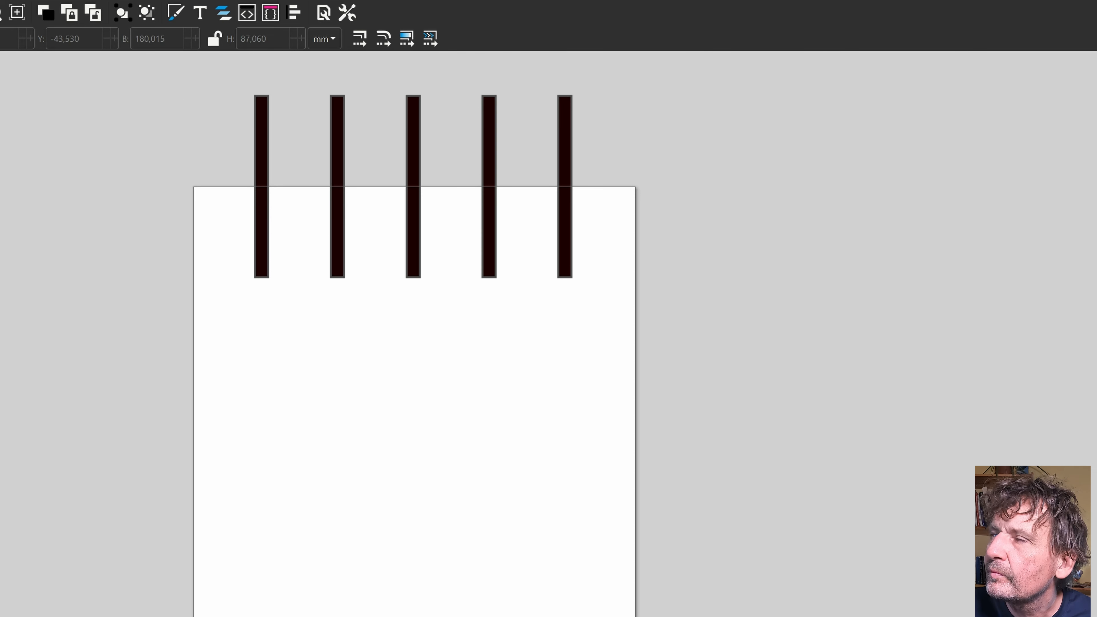
{"action": "left_click_drag", "start_coordinate": [481, 226], "coordinate": [464, 397]}
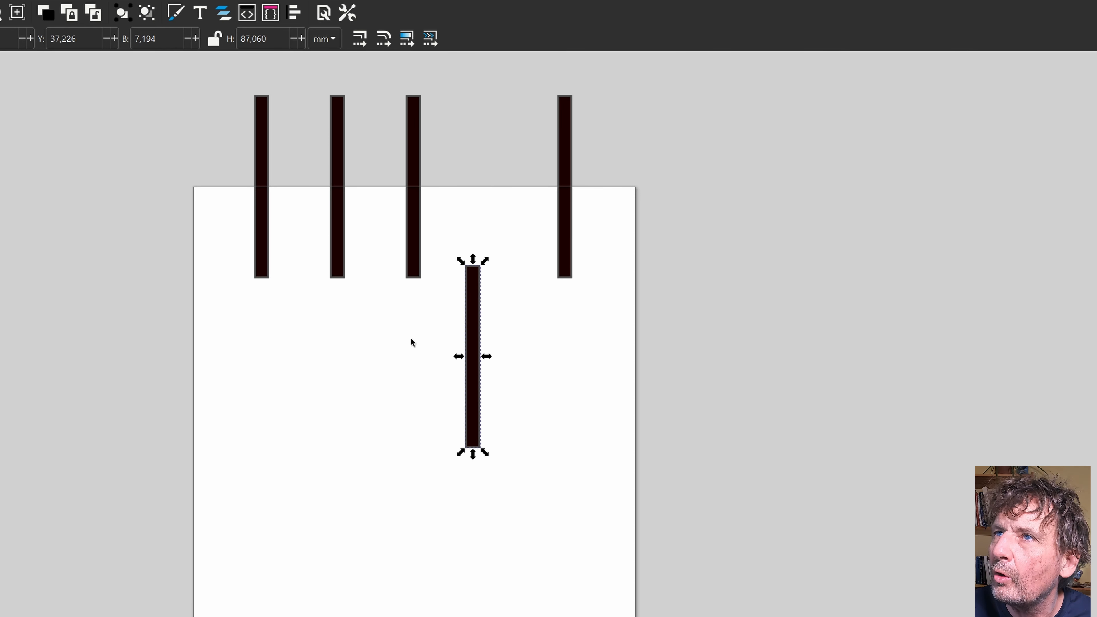
{"action": "left_click_drag", "start_coordinate": [405, 251], "coordinate": [379, 390]}
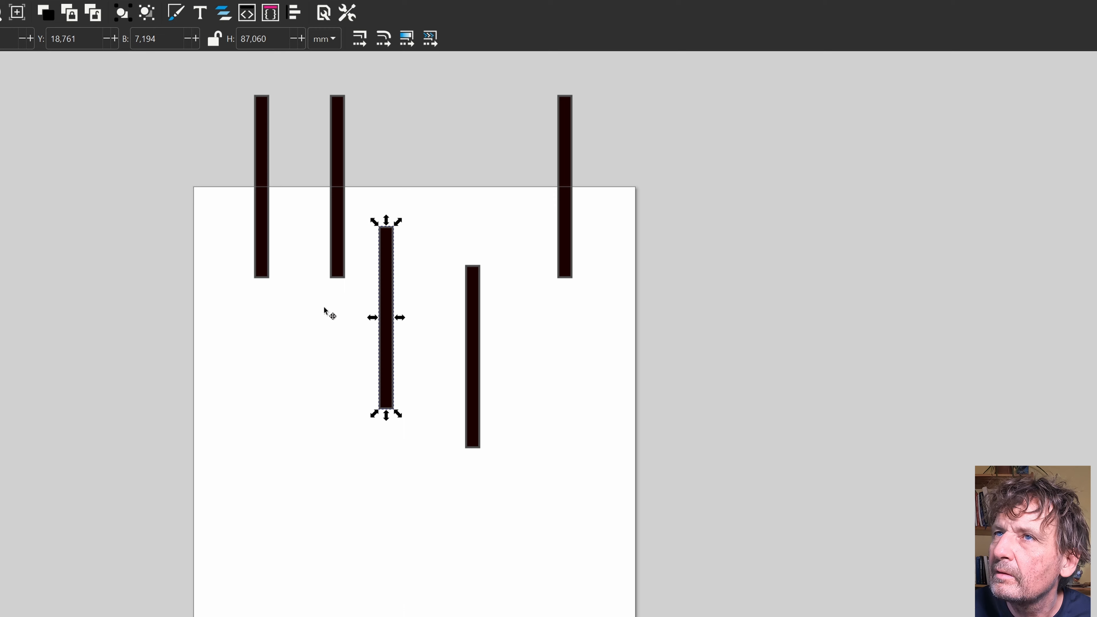
{"action": "left_click_drag", "start_coordinate": [332, 221], "coordinate": [292, 344]}
{"action": "left_click_drag", "start_coordinate": [269, 262], "coordinate": [247, 334]}
{"action": "left_click_drag", "start_coordinate": [562, 216], "coordinate": [521, 353]}
{"action": "left_click", "coordinate": [98, 308]}
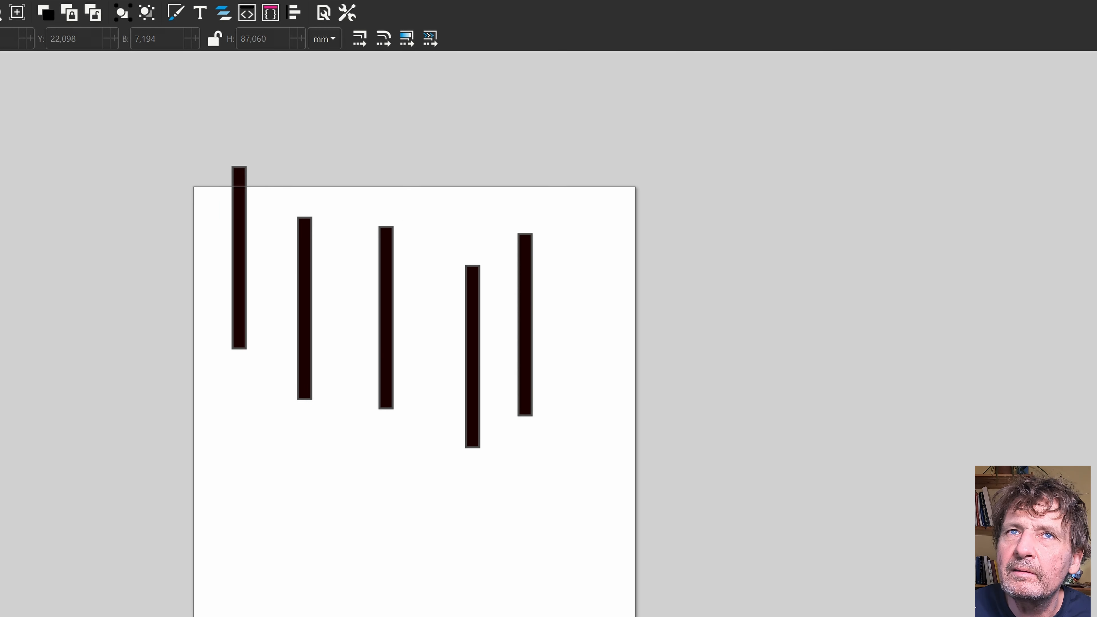
Draw a wide rectangle about 328 mm by 68 mm across the upper parts of the bars and remove its fill
{"action": "left_click_drag", "start_coordinate": [53, 129], "coordinate": [740, 269]}
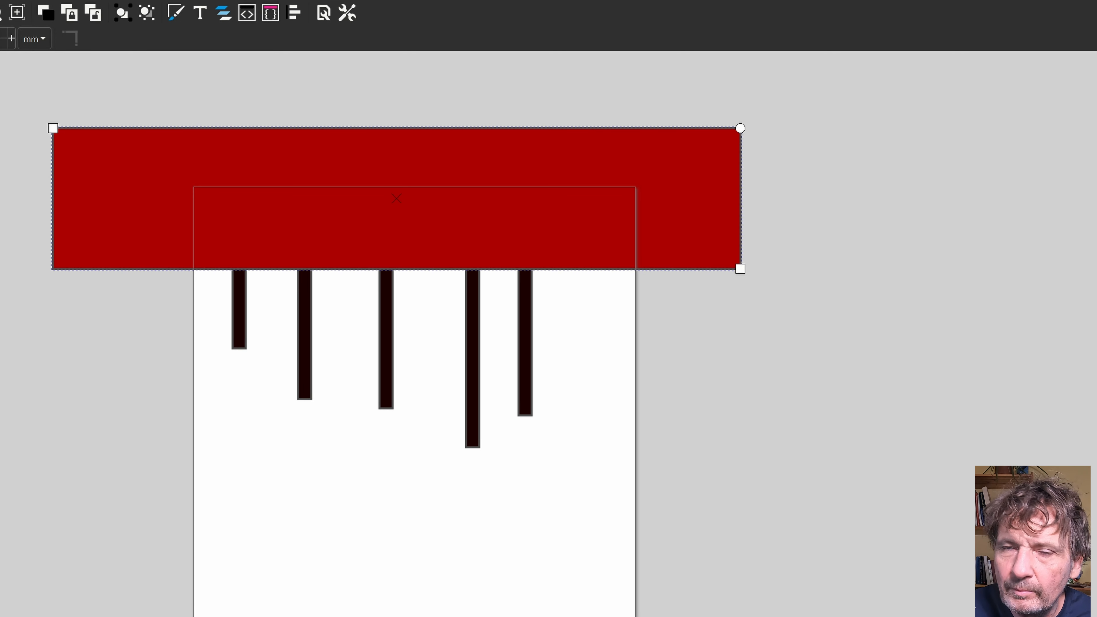
{"action": "left_click", "coordinate": [119, 451]}
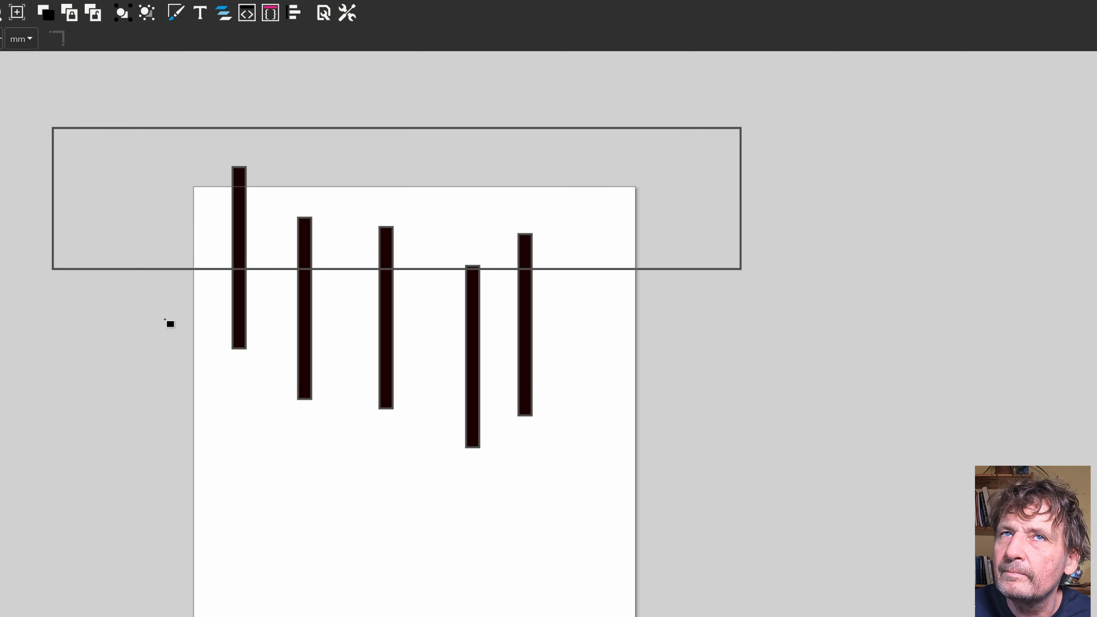
{"action": "key", "text": "s"}
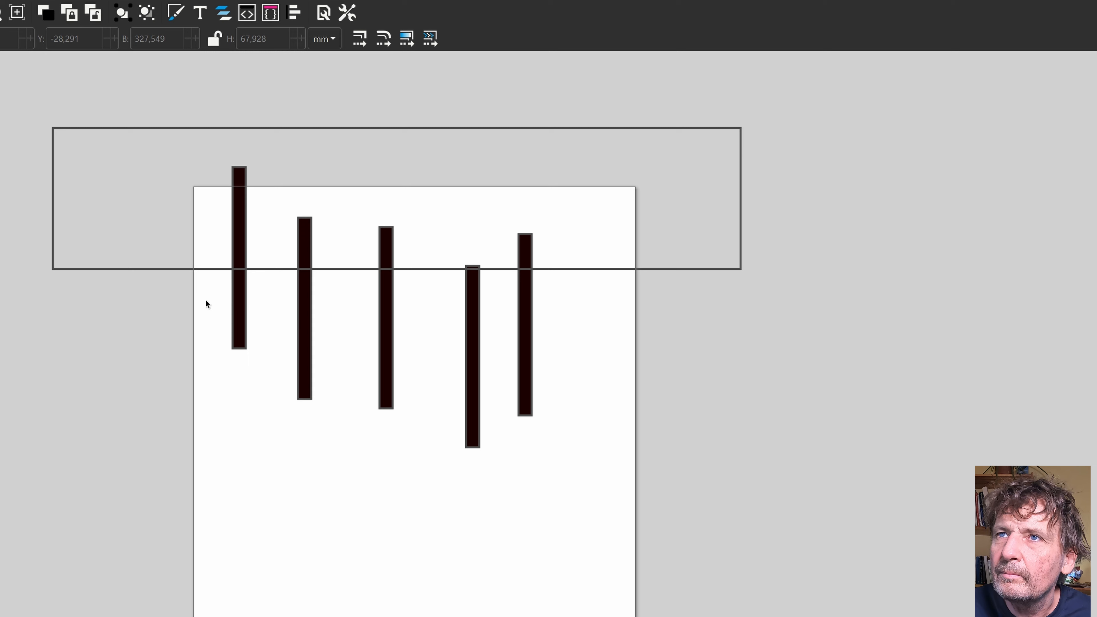
Align the top edges of the five bars to the outline rectangle, using it as the last selected object
{"action": "left_click_drag", "start_coordinate": [167, 86], "coordinate": [653, 537]}
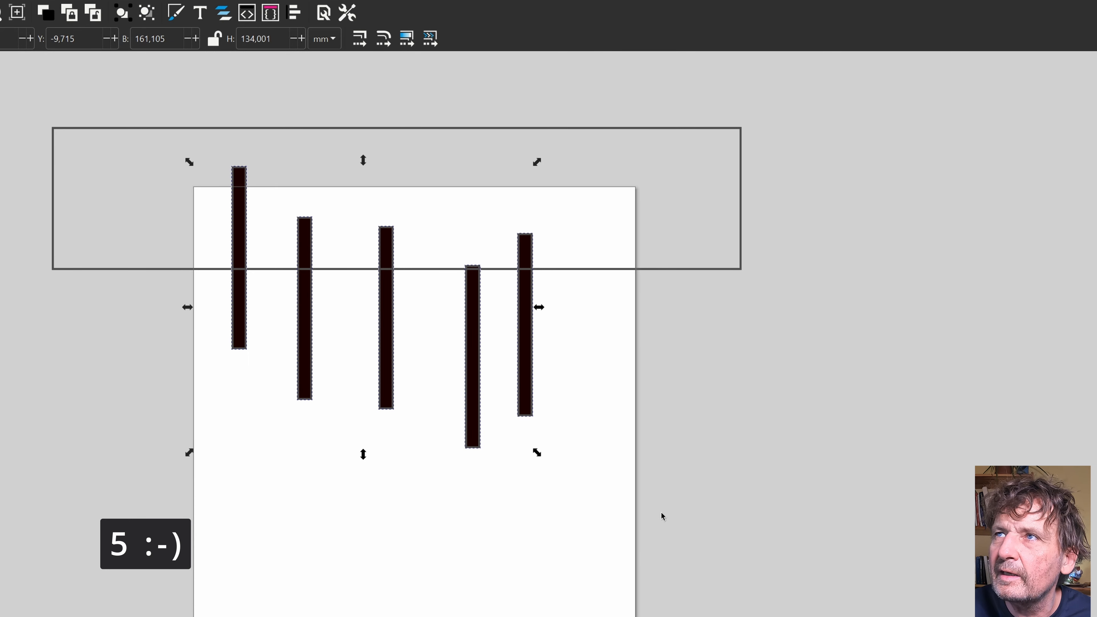
{"action": "left_click", "coordinate": [636, 127], "text": "shift"}
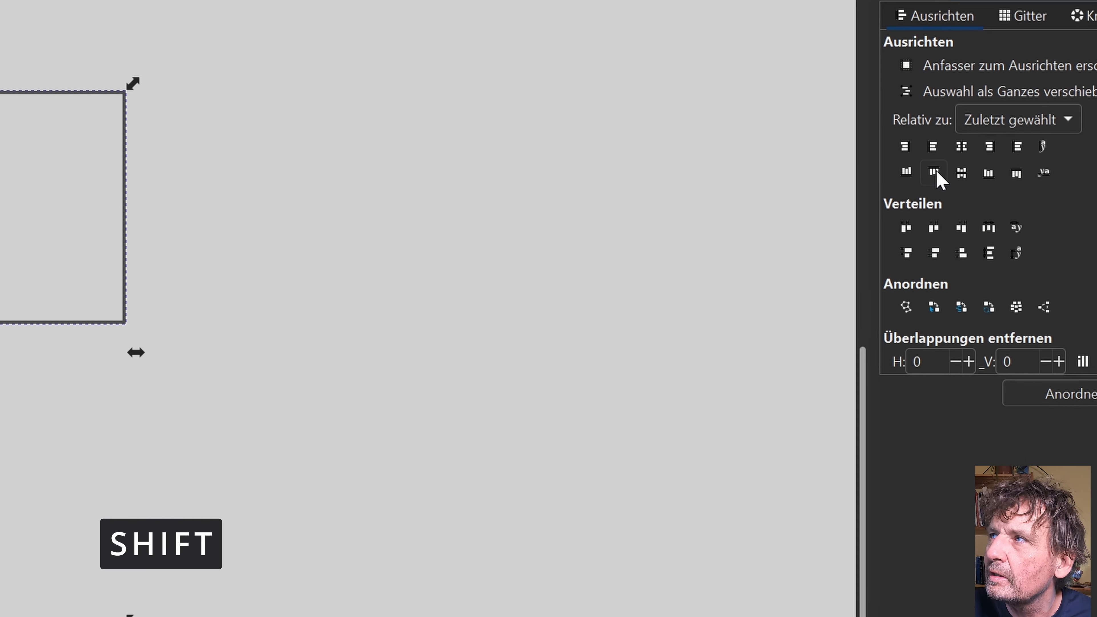
{"action": "left_click", "coordinate": [937, 172]}
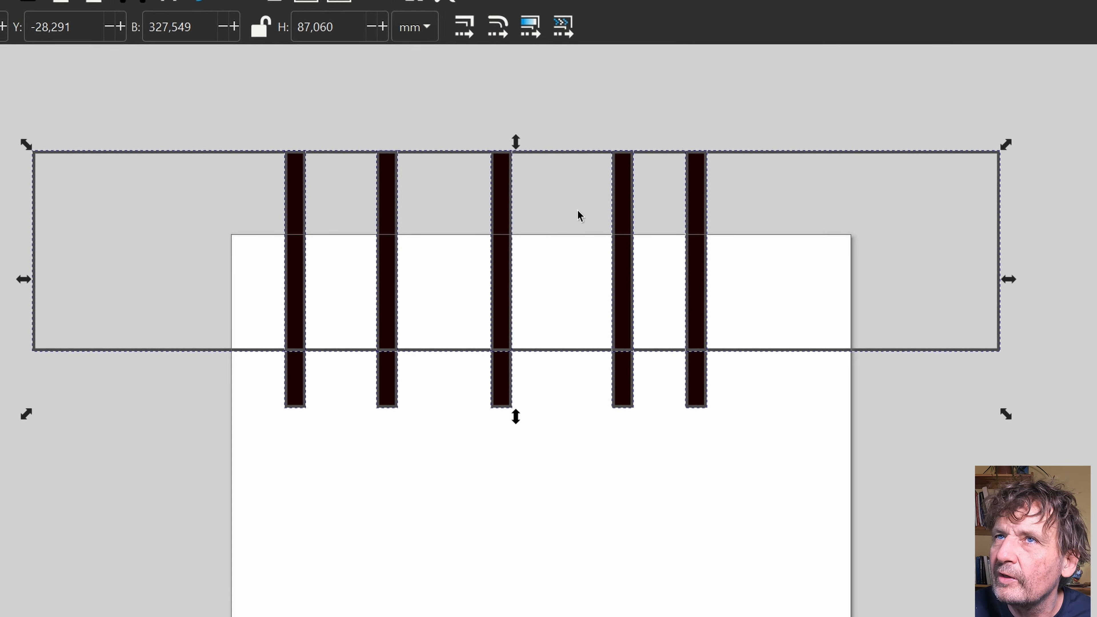
Delete the bars and outline rectangle, and draw a rectangle about 93 by 76 mm with an ellipse about 126 by 86 mm below it
{"action": "left_click_drag", "start_coordinate": [193, 76], "coordinate": [692, 231]}
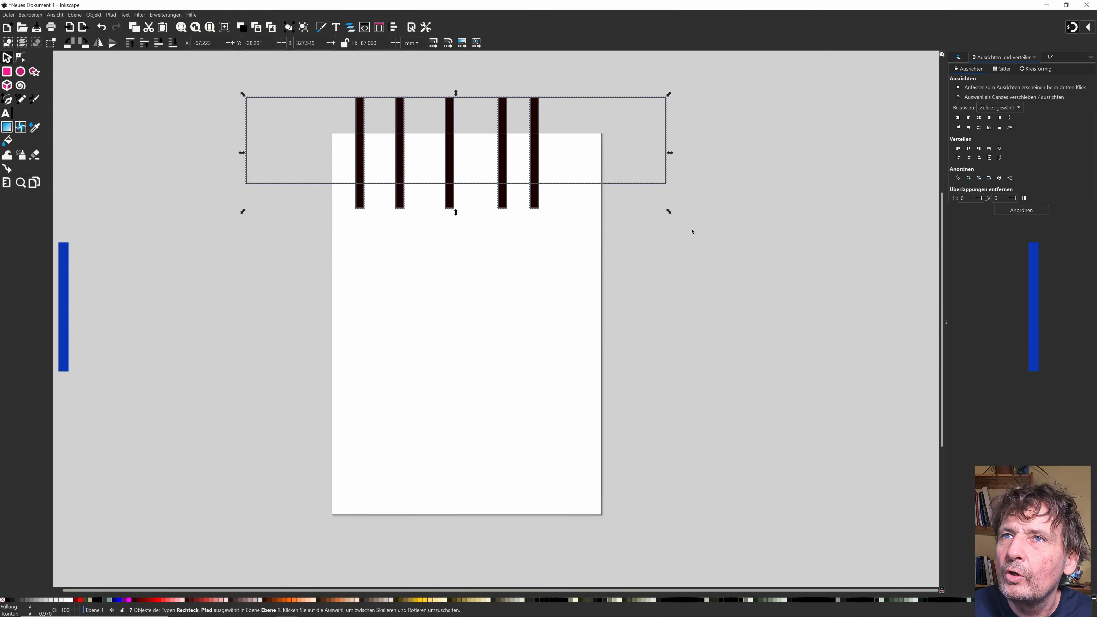
{"action": "key", "text": "Delete"}
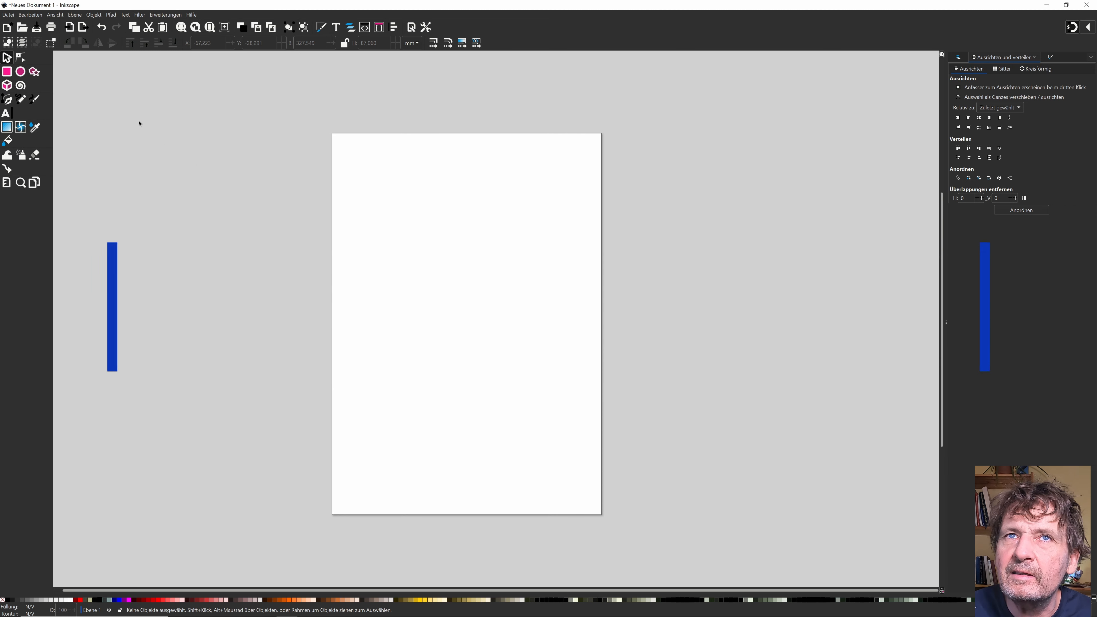
{"action": "left_click", "coordinate": [10, 74]}
{"action": "left_click_drag", "start_coordinate": [367, 208], "coordinate": [460, 309]}
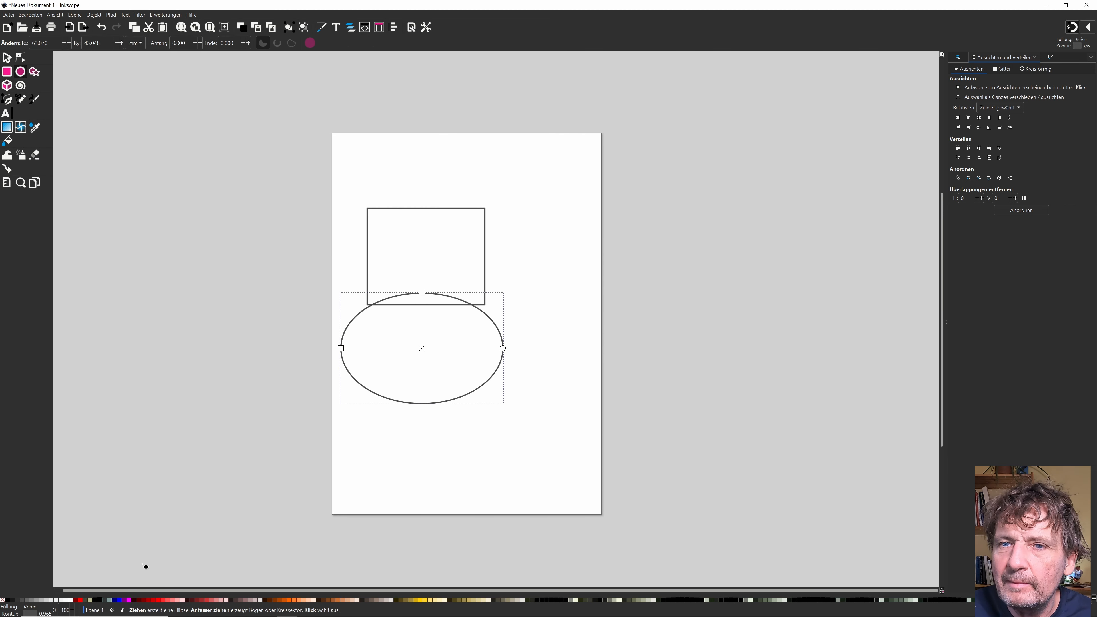
Fill the ellipse with dark red and the rectangle with blue, and clear the selection
{"action": "left_click", "coordinate": [144, 599]}
{"action": "left_click", "coordinate": [7, 57]}
{"action": "left_click", "coordinate": [394, 210]}
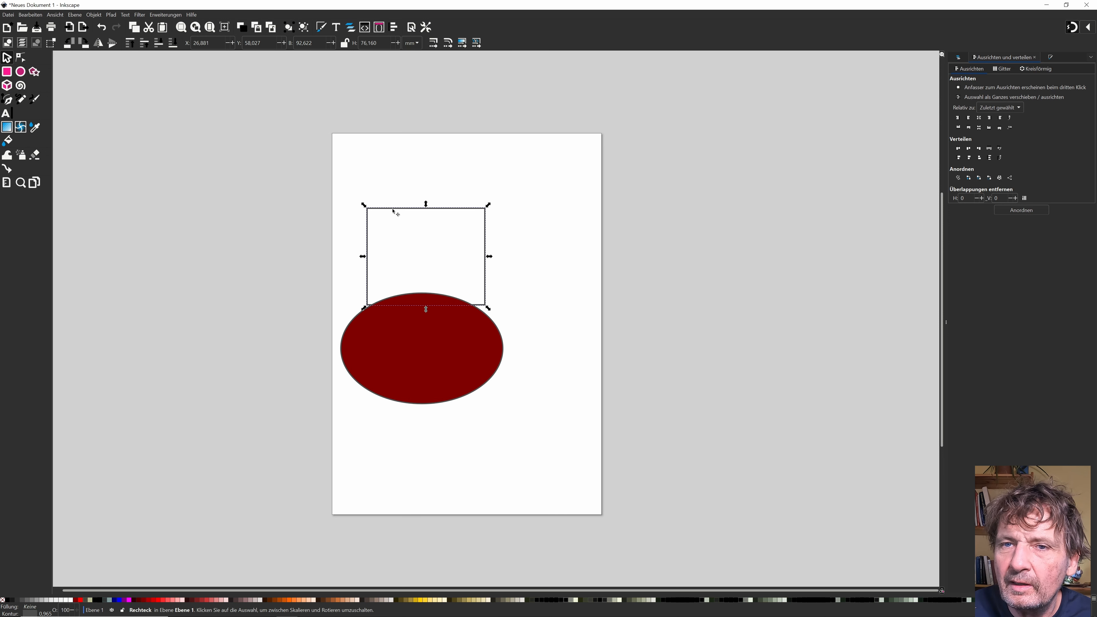
{"action": "left_click", "coordinate": [119, 599]}
{"action": "left_click", "coordinate": [221, 414]}
Move the ellipse over the rectangle's lower-right corner, and merge both with Union into one shape, shifting it slightly
{"action": "left_click_drag", "start_coordinate": [394, 388], "coordinate": [476, 330]}
{"action": "left_click_drag", "start_coordinate": [332, 173], "coordinate": [618, 394]}
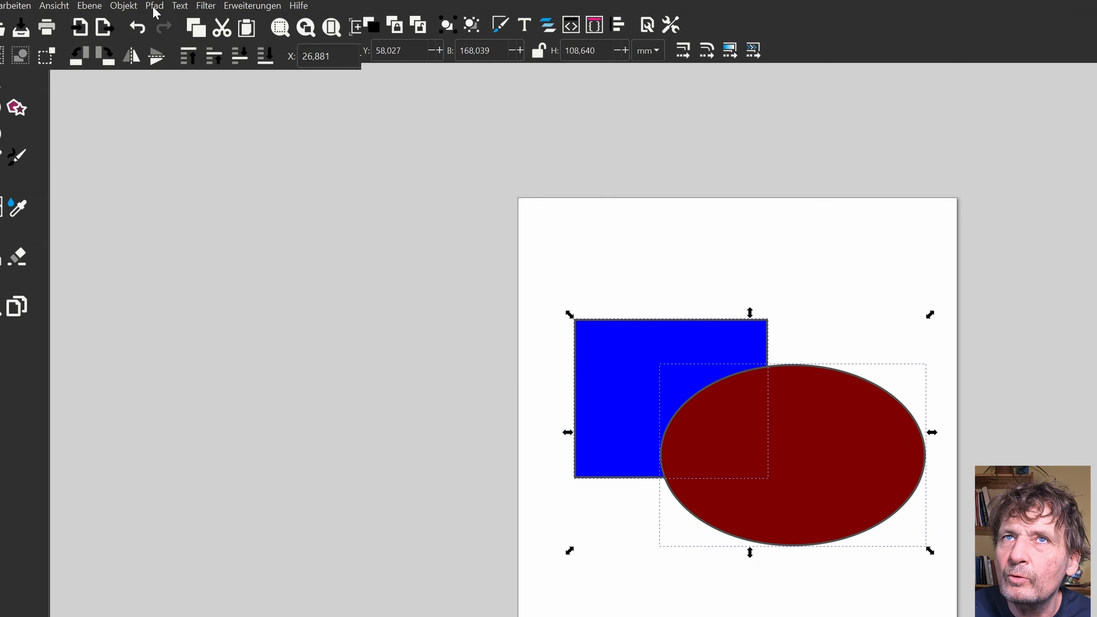
{"action": "left_click", "coordinate": [111, 15]}
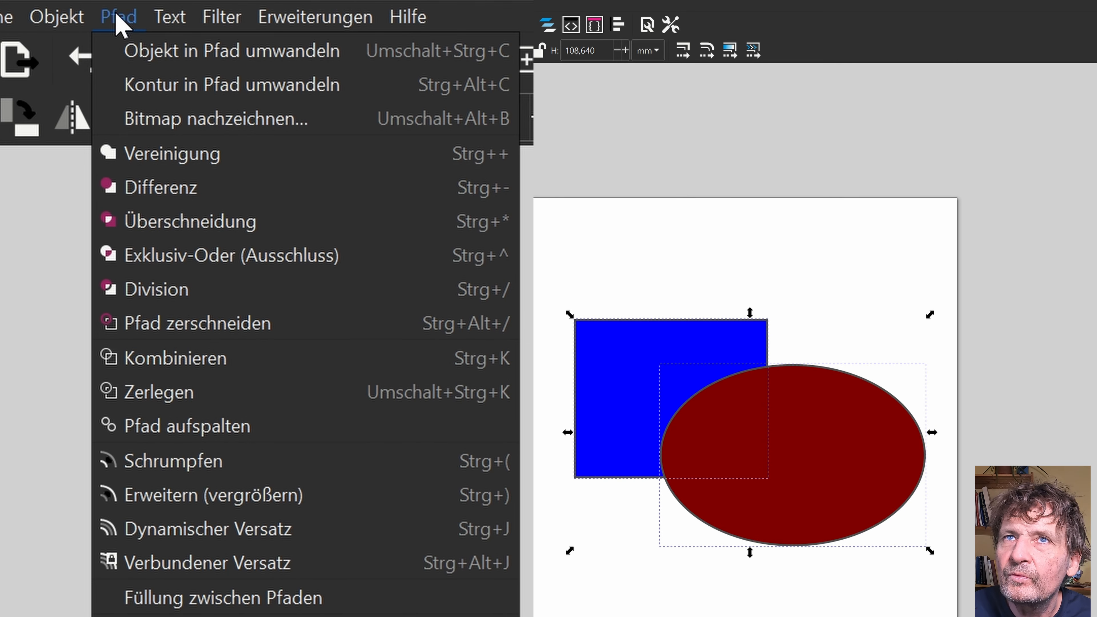
{"action": "left_click", "coordinate": [133, 154]}
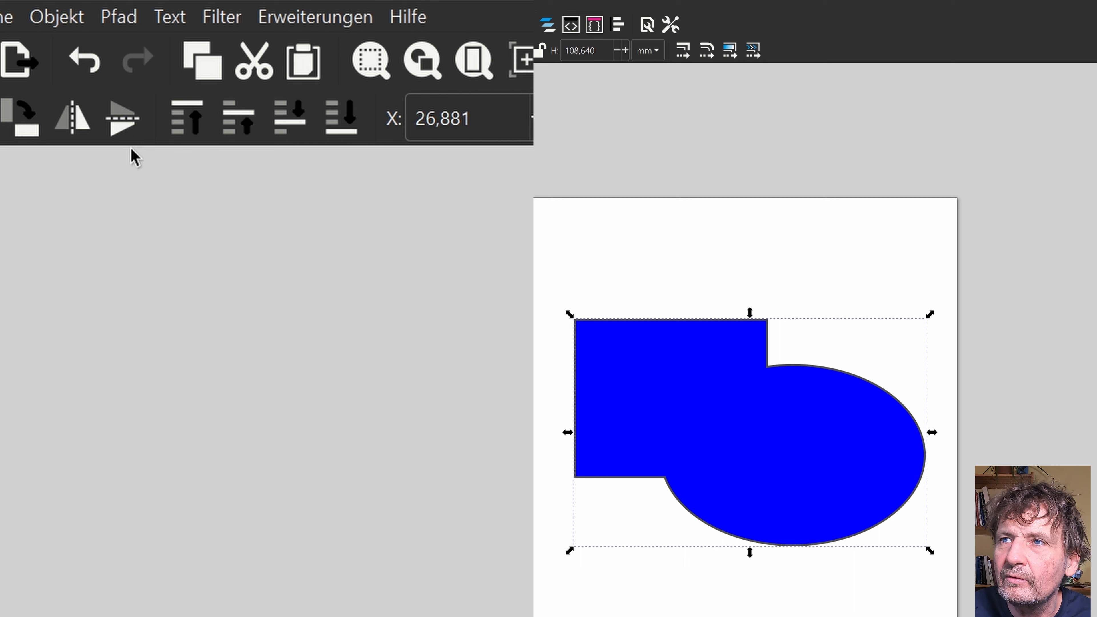
{"action": "left_click_drag", "start_coordinate": [757, 431], "coordinate": [759, 401]}
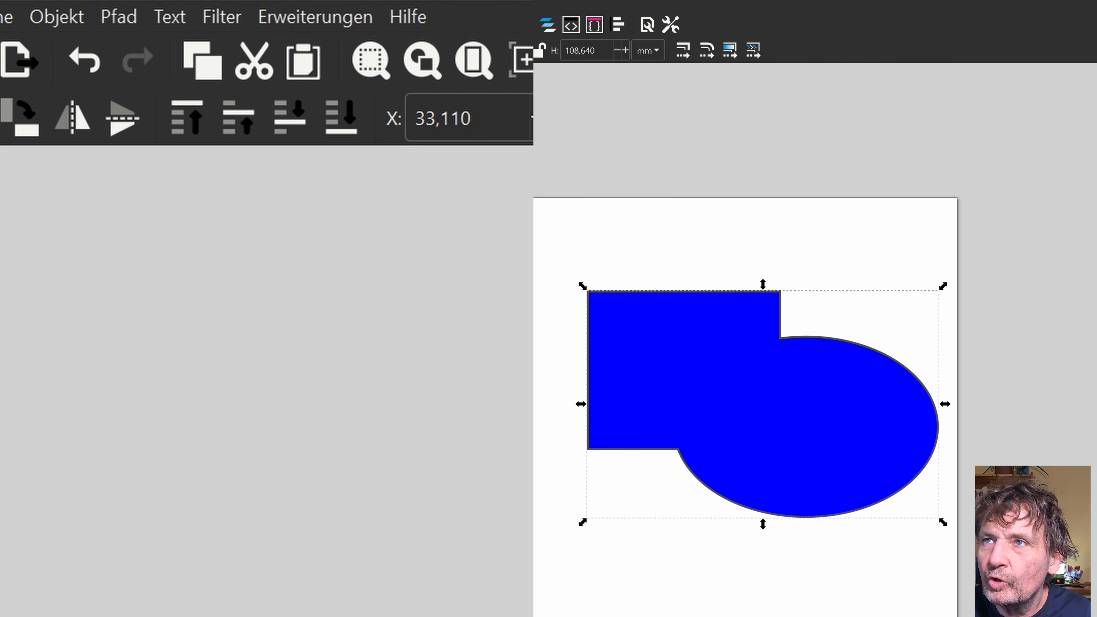
Undo the union and its move, and reduce the rectangle and ellipse to their overlap with Intersection, shifting the resulting piece
{"action": "key", "text": "ctrl+z"}
{"action": "key", "text": "ctrl+z"}
{"action": "left_click_drag", "start_coordinate": [518, 250], "coordinate": [1069, 614]}
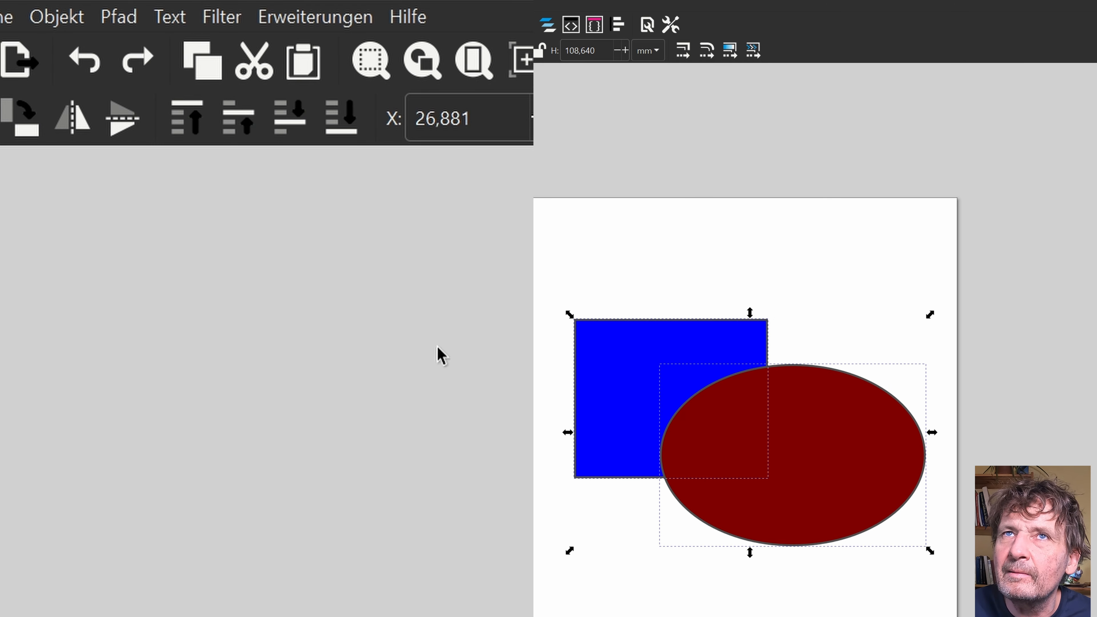
{"action": "left_click", "coordinate": [128, 24]}
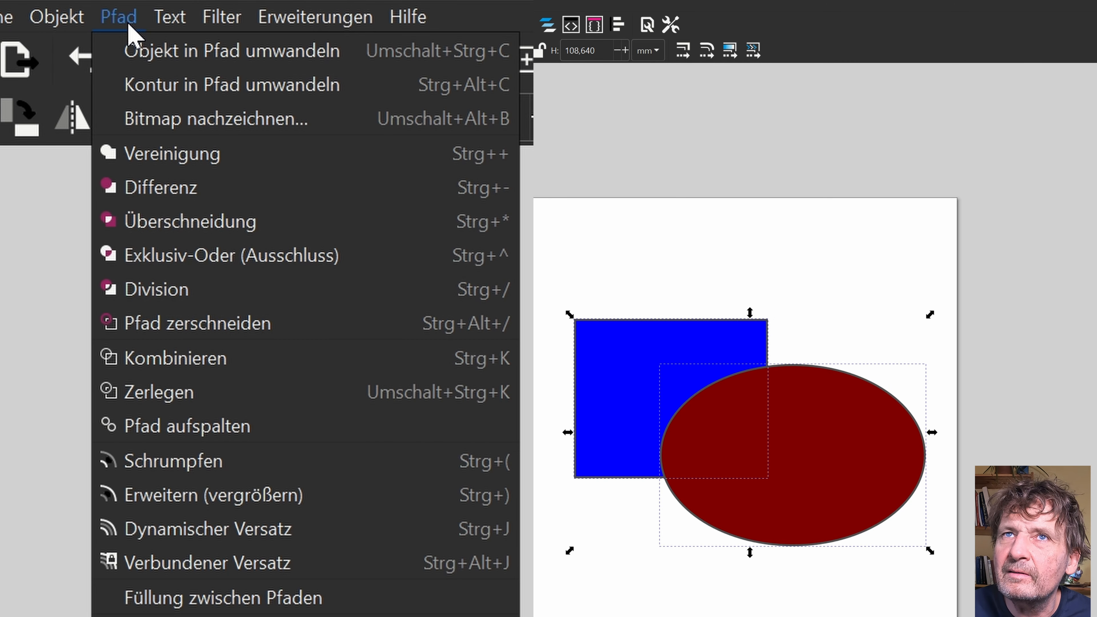
{"action": "left_click", "coordinate": [163, 228]}
{"action": "left_click", "coordinate": [744, 487]}
{"action": "left_click", "coordinate": [739, 389]}
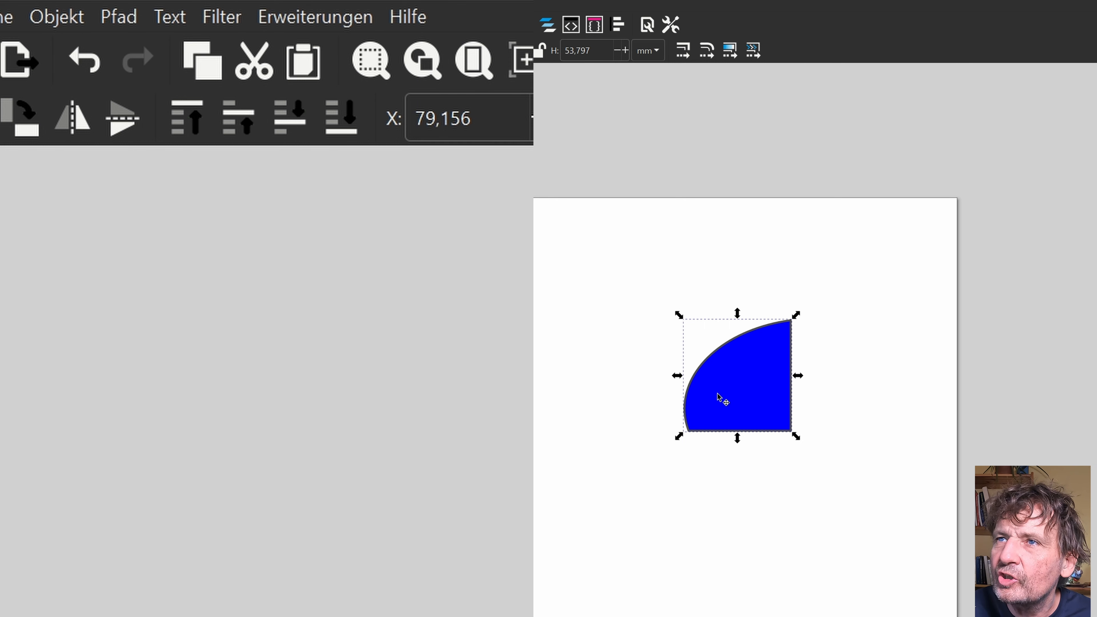
{"action": "left_click_drag", "start_coordinate": [739, 392], "coordinate": [688, 415]}
Undo the intersection, and combine the rectangle and ellipse with Exclusion, shifting the resulting shape slightly
{"action": "key", "text": "ctrl+z"}
{"action": "key", "text": "ctrl+z"}
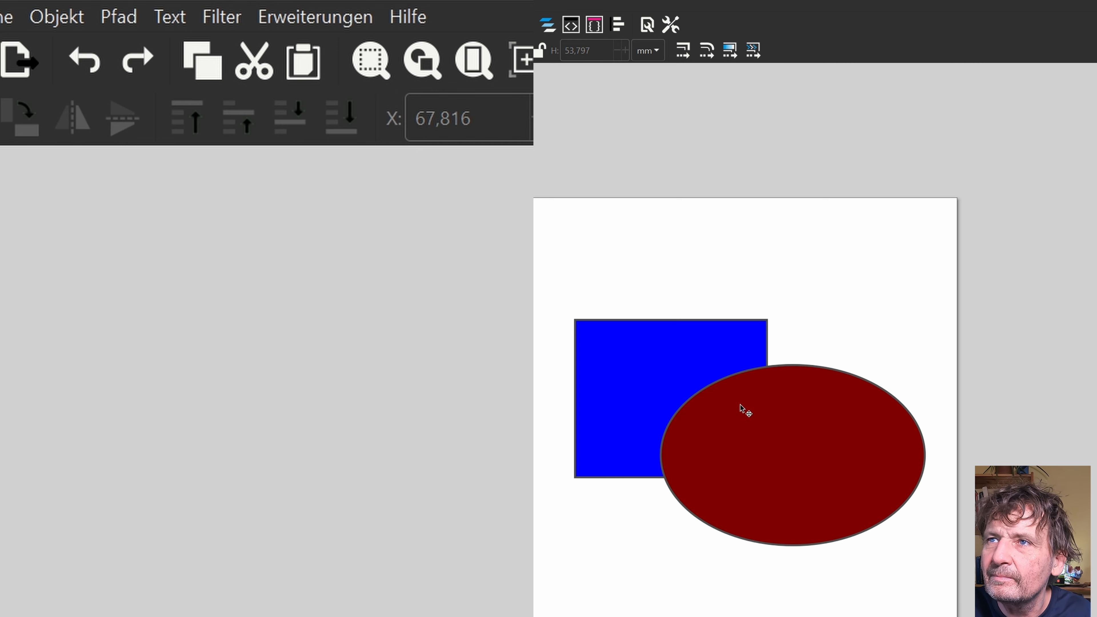
{"action": "key", "text": "ctrl+asciicircum"}
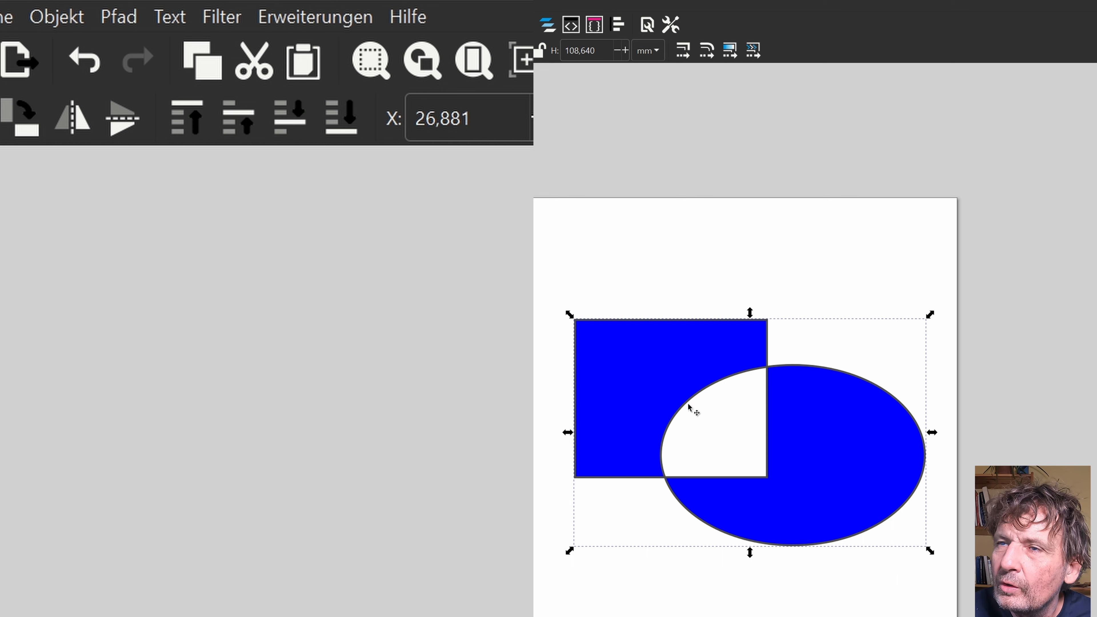
{"action": "left_click_drag", "start_coordinate": [684, 382], "coordinate": [675, 365]}
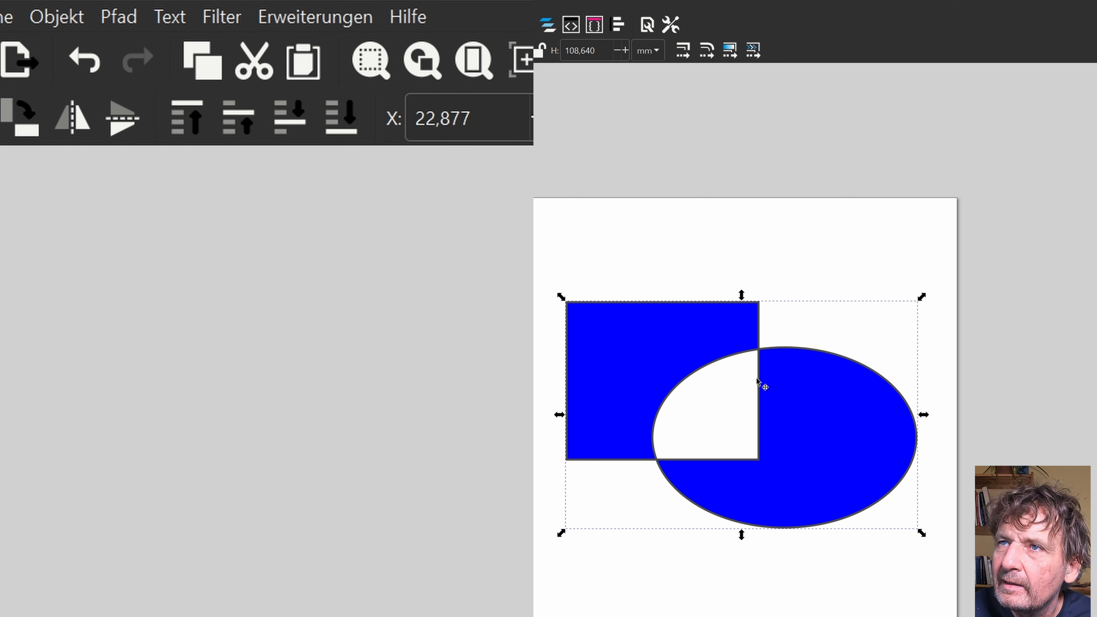
{"action": "left_click_drag", "start_coordinate": [672, 366], "coordinate": [641, 393]}
Split the blue rectangle along the ellipse with Division and pull the cut-out corner piece away from the rest
{"action": "left_click", "coordinate": [119, 17]}
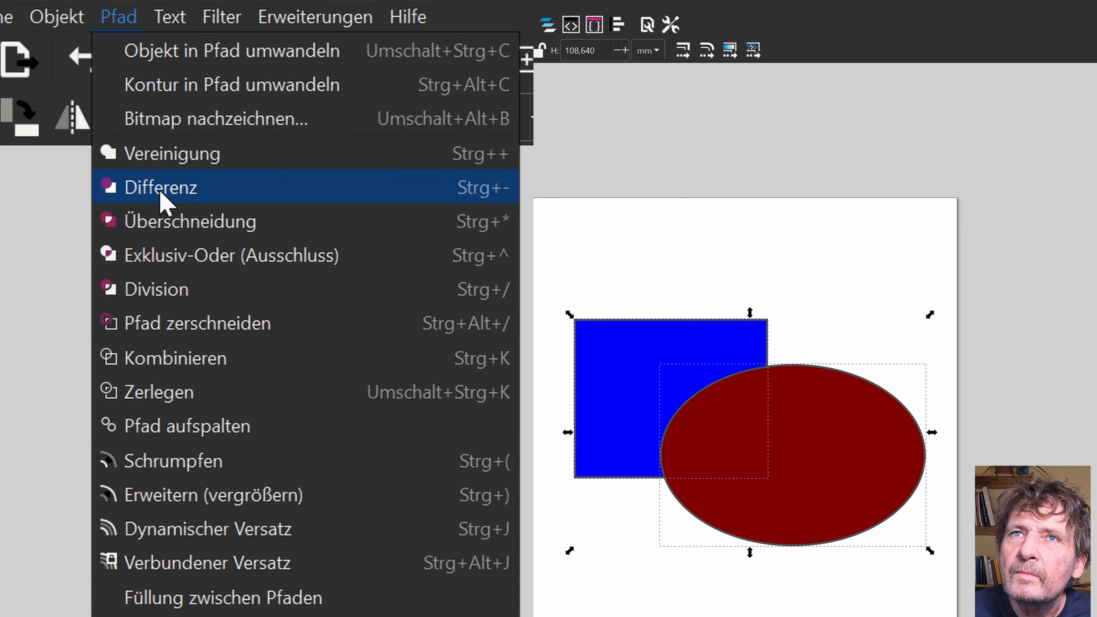
{"action": "left_click", "coordinate": [154, 294]}
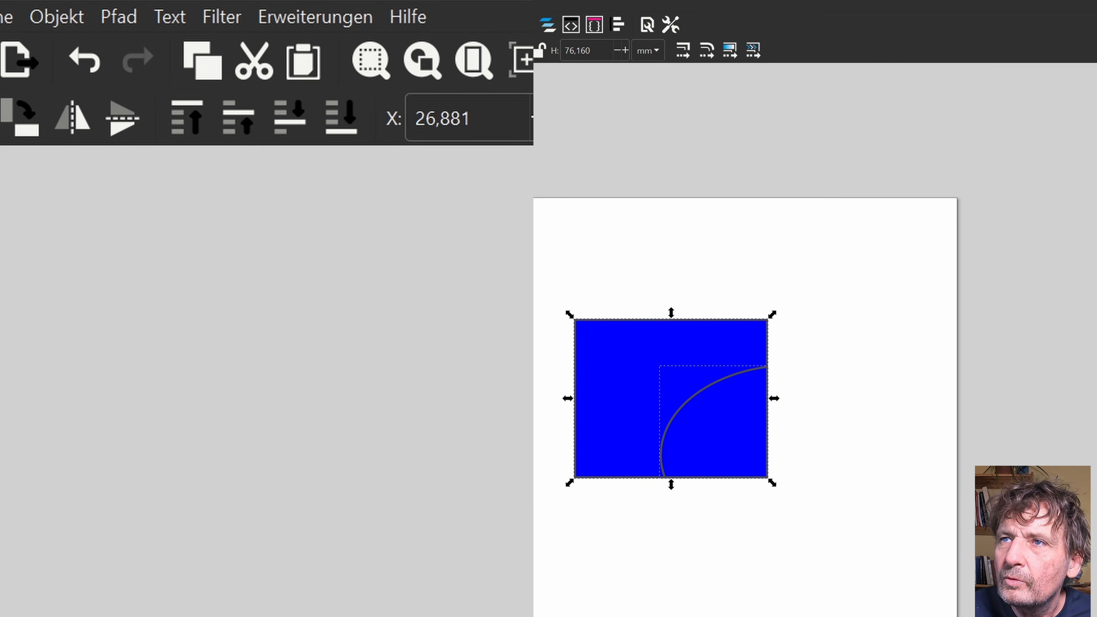
{"action": "key", "text": "Escape"}
{"action": "left_click_drag", "start_coordinate": [720, 454], "coordinate": [763, 484]}
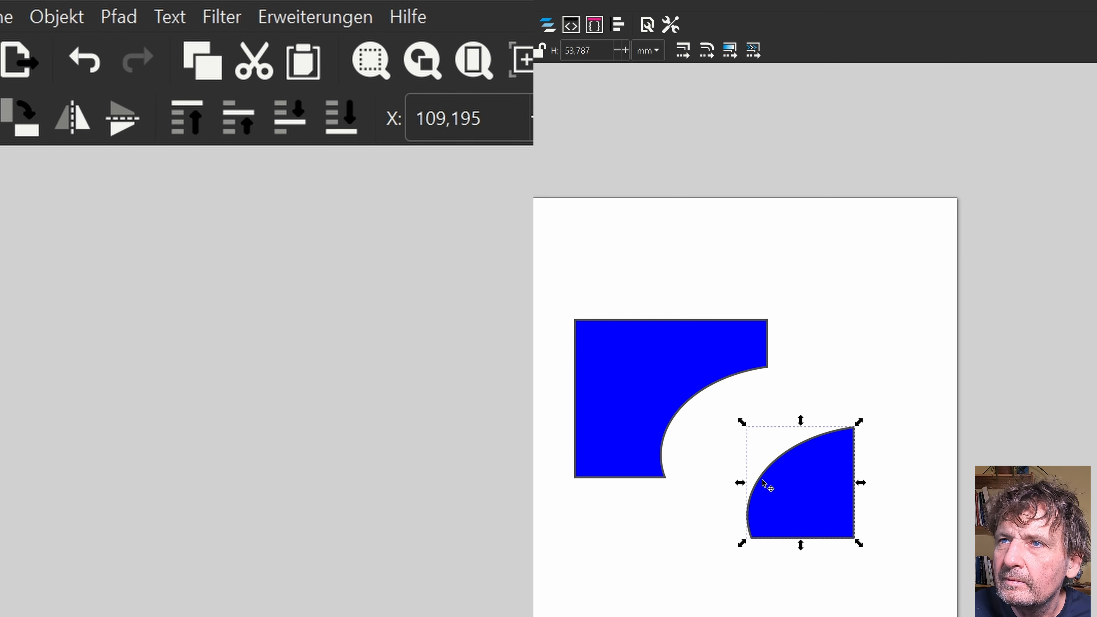
{"action": "left_click", "coordinate": [624, 436]}
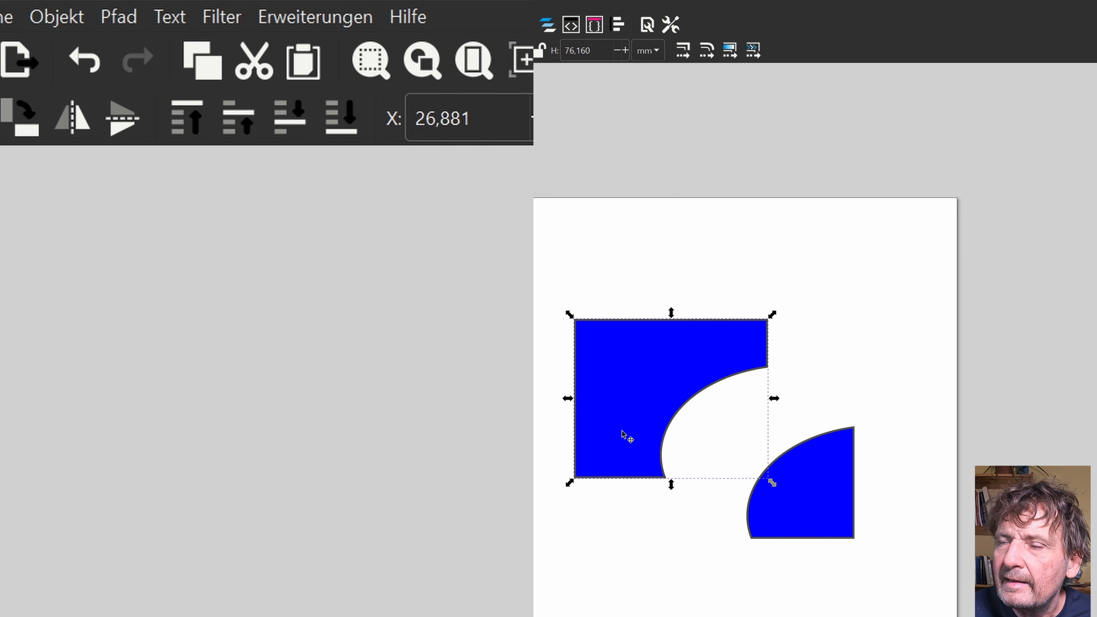
{"action": "left_click", "coordinate": [618, 534]}
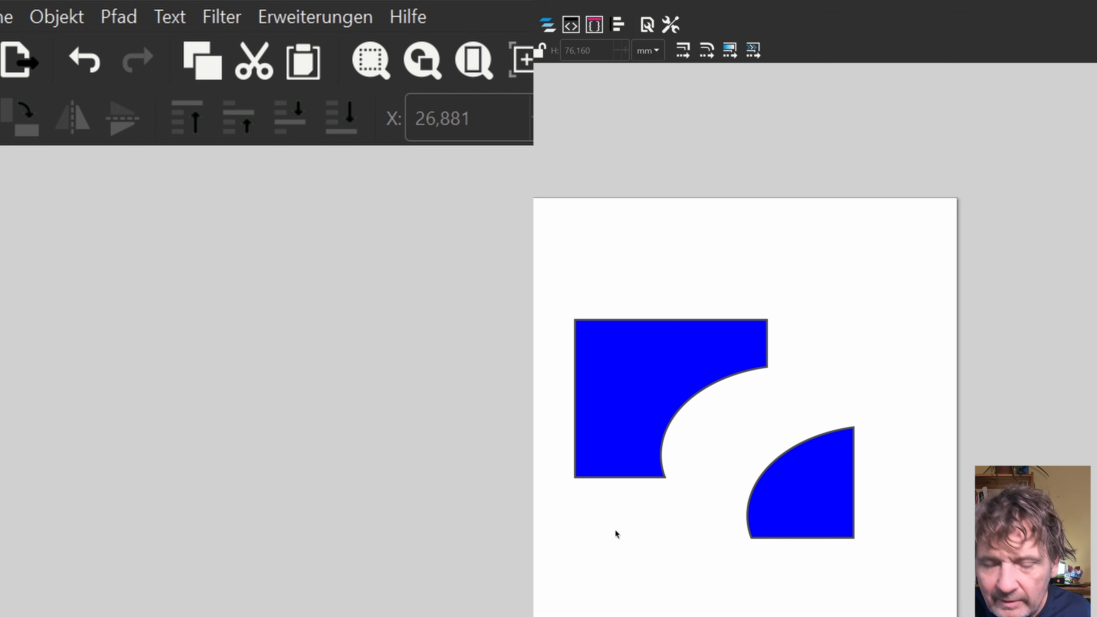
Undo the piece's move, the division and the ellipse's earlier repositioning over the rectangle's corner
{"action": "key", "text": "ctrl+z"}
{"action": "key", "text": "ctrl+z"}
{"action": "key", "text": "ctrl+z"}
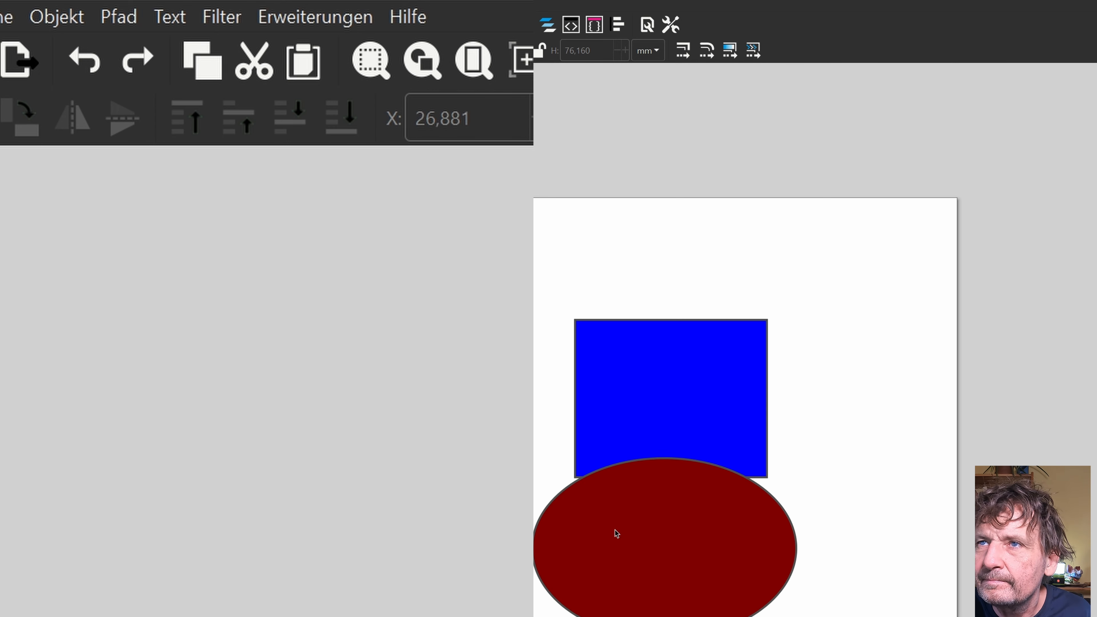
{"action": "key", "text": "ctrl+z"}
Try the Combine path operation on the rectangle and ellipse and move the result around the page
{"action": "left_click", "coordinate": [119, 22]}
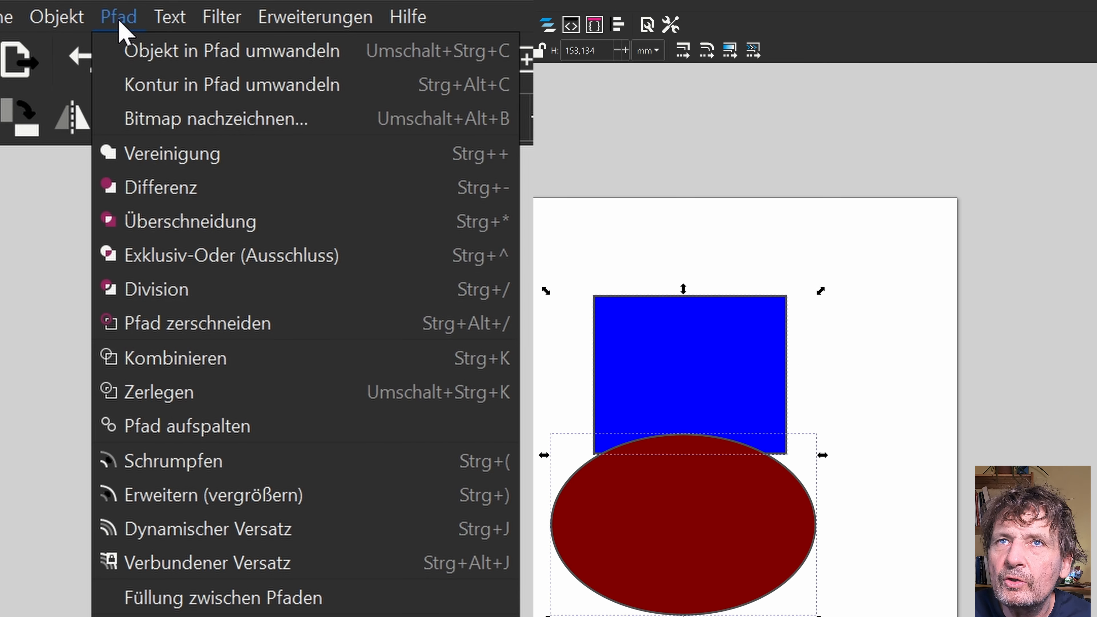
{"action": "left_click", "coordinate": [214, 361]}
{"action": "key", "text": "Escape"}
{"action": "left_click_drag", "start_coordinate": [639, 517], "coordinate": [744, 595]}
{"action": "left_click", "coordinate": [655, 437]}
{"action": "left_click_drag", "start_coordinate": [741, 467], "coordinate": [632, 305]}
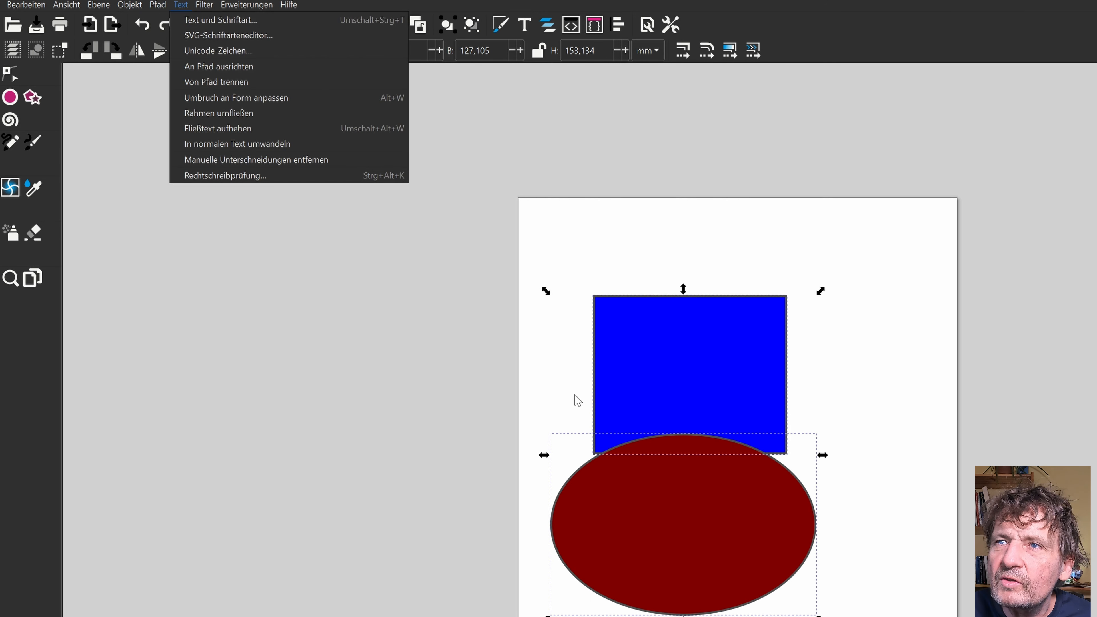
{"action": "mouse_move", "coordinate": [159, 3]}
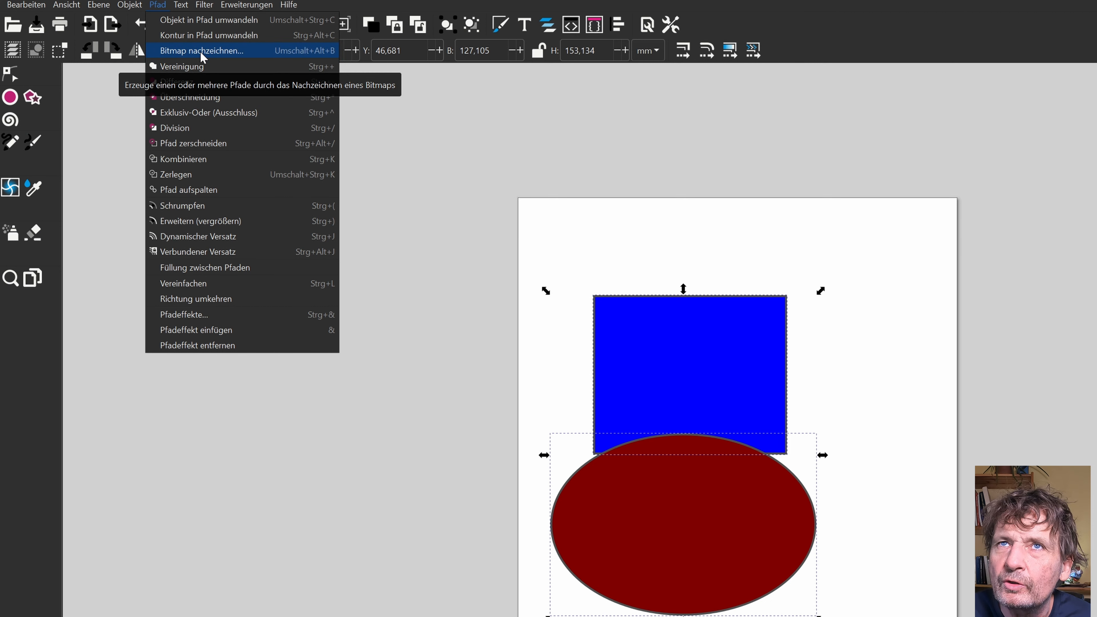
{"action": "left_click", "coordinate": [428, 216]}
{"action": "left_click_drag", "start_coordinate": [390, 225], "coordinate": [983, 616]}
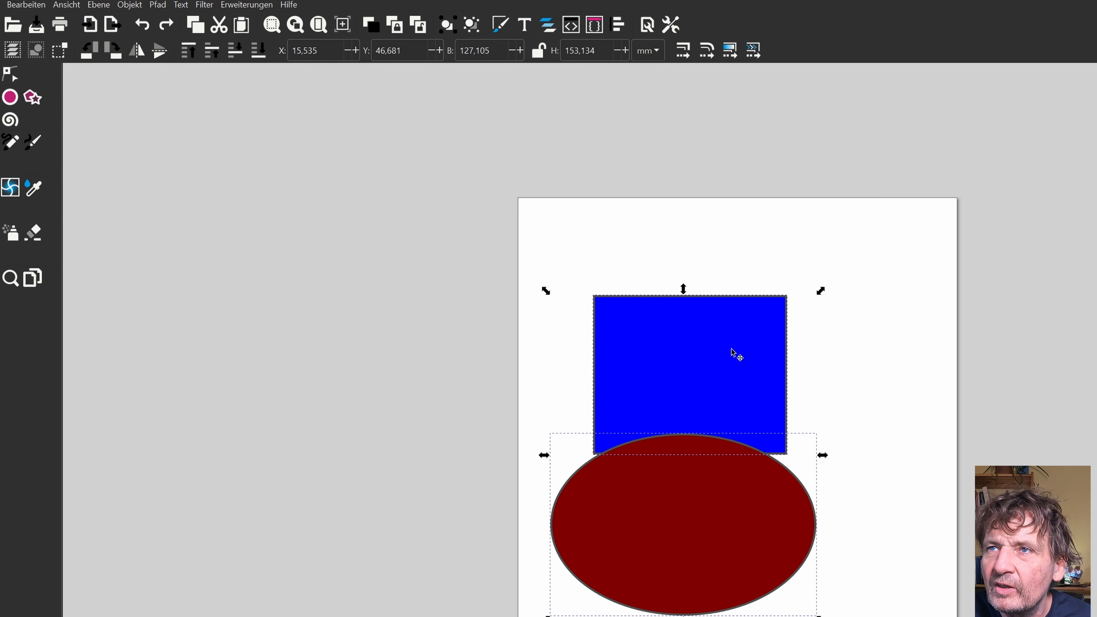
{"action": "left_click", "coordinate": [305, 240]}
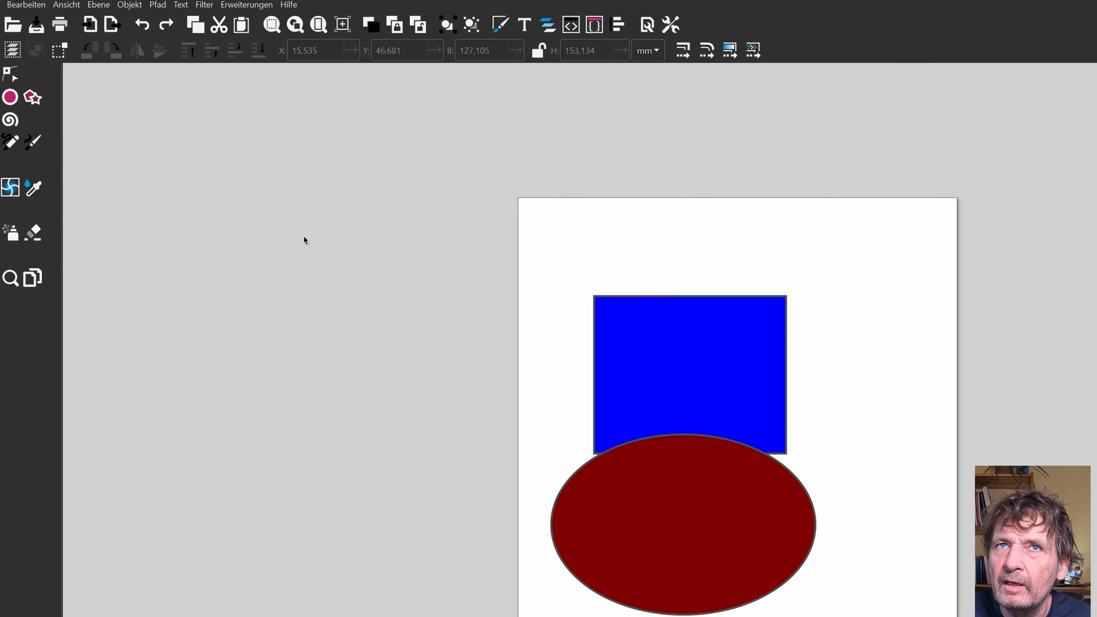
Draw a six-pointed star about 205 mm wide overlapping the blue rectangle, and merge star, rectangle and ellipse with Union, shifting the merged shape
{"action": "left_click", "coordinate": [38, 100]}
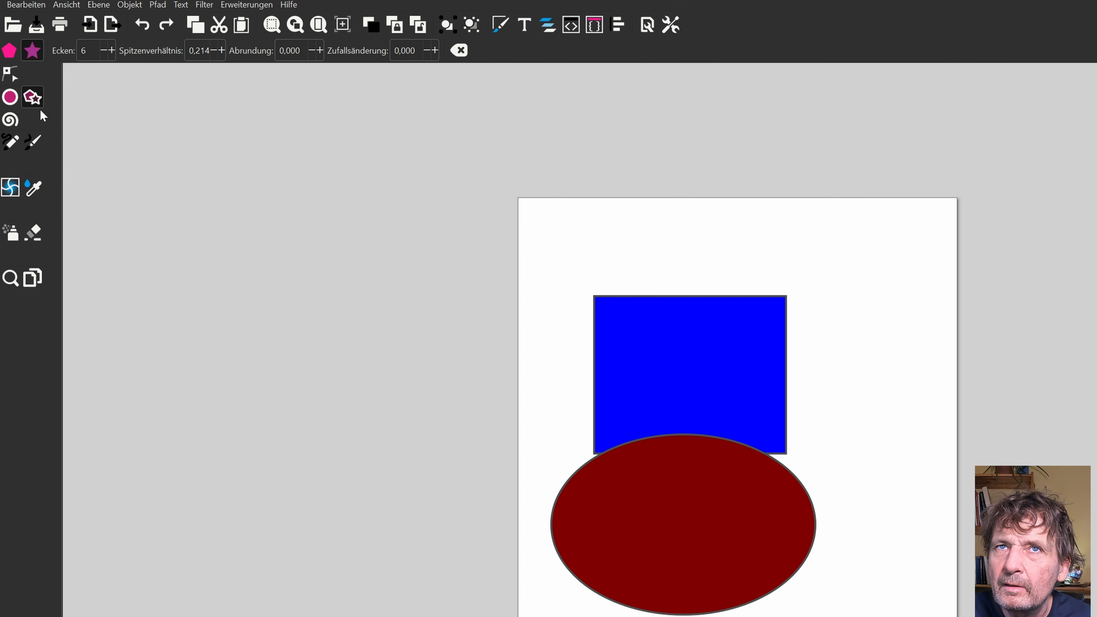
{"action": "left_click_drag", "start_coordinate": [524, 365], "coordinate": [613, 416]}
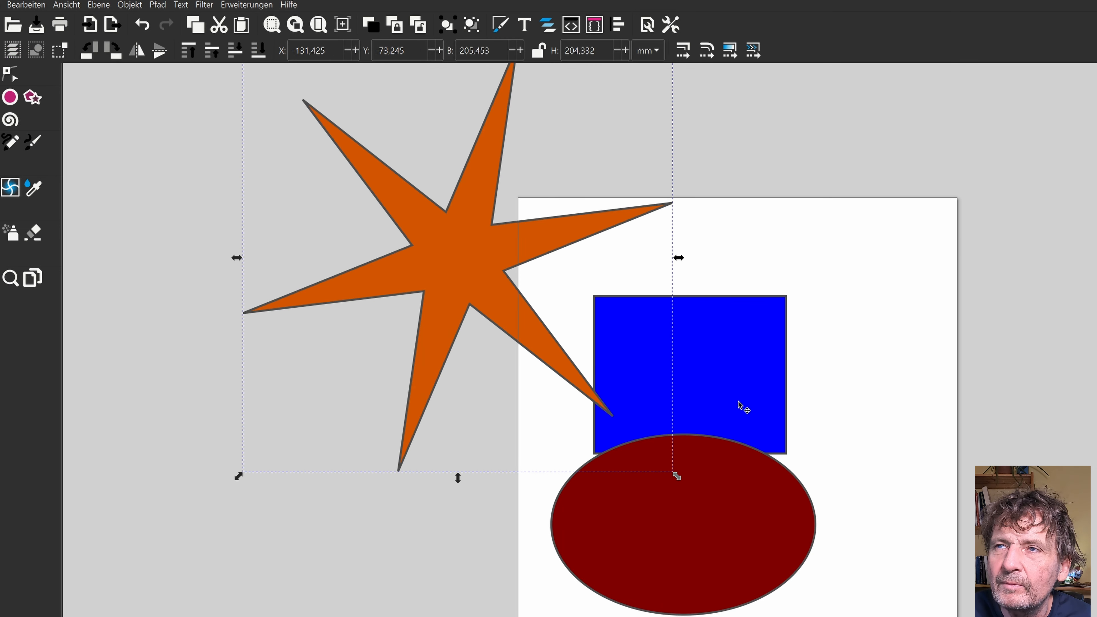
{"action": "left_click", "coordinate": [739, 402], "text": "shift"}
{"action": "left_click", "coordinate": [715, 526], "text": "shift"}
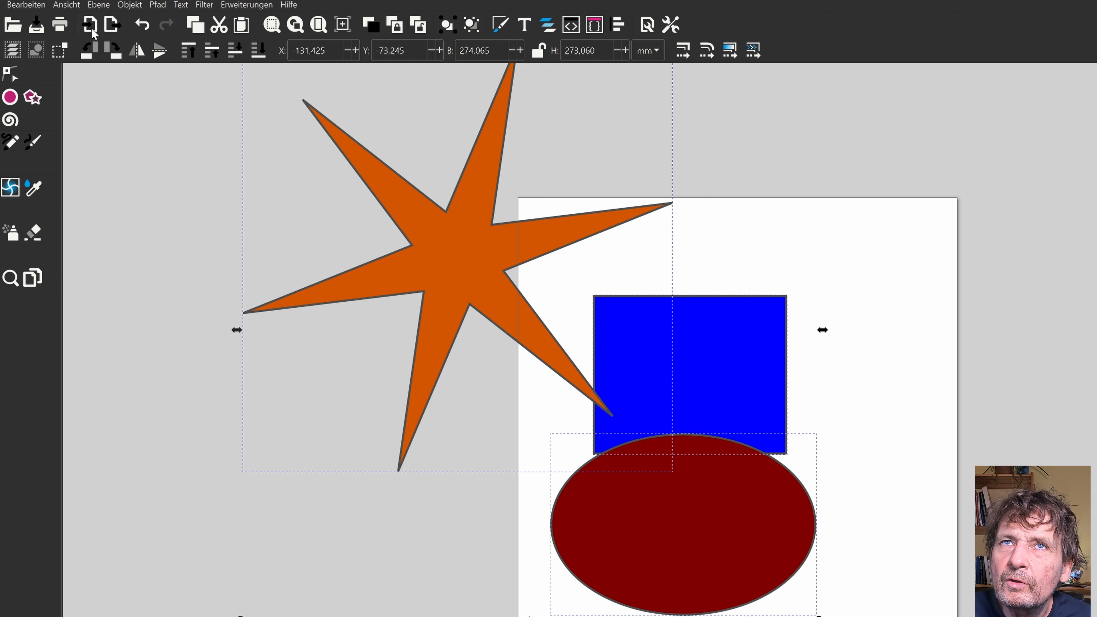
{"action": "left_click", "coordinate": [158, 4]}
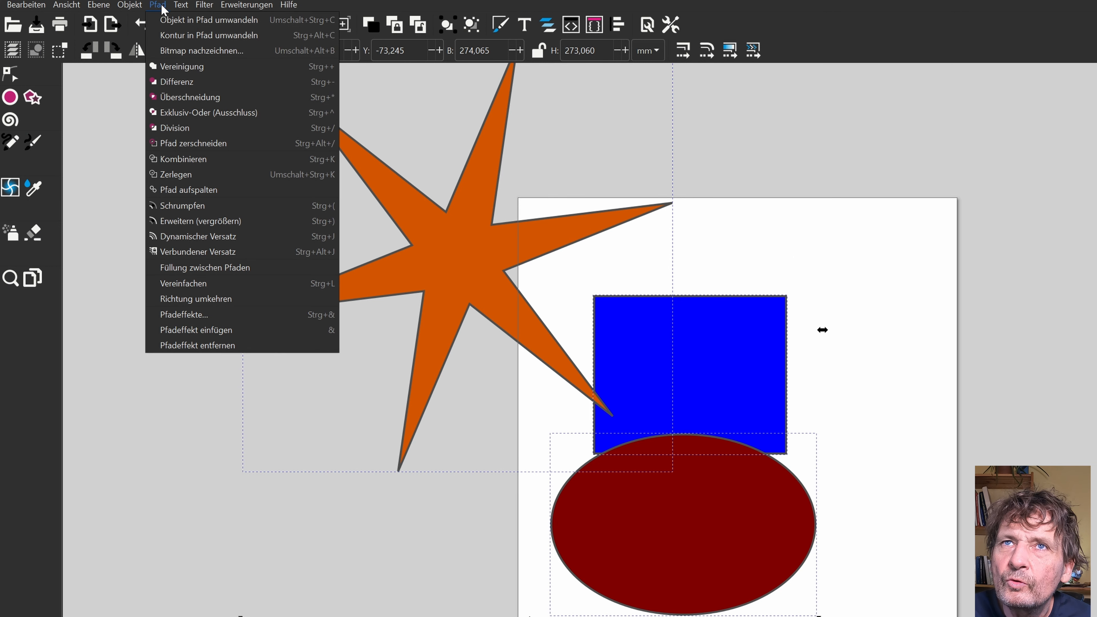
{"action": "left_click", "coordinate": [174, 65]}
{"action": "left_click_drag", "start_coordinate": [428, 299], "coordinate": [454, 417]}
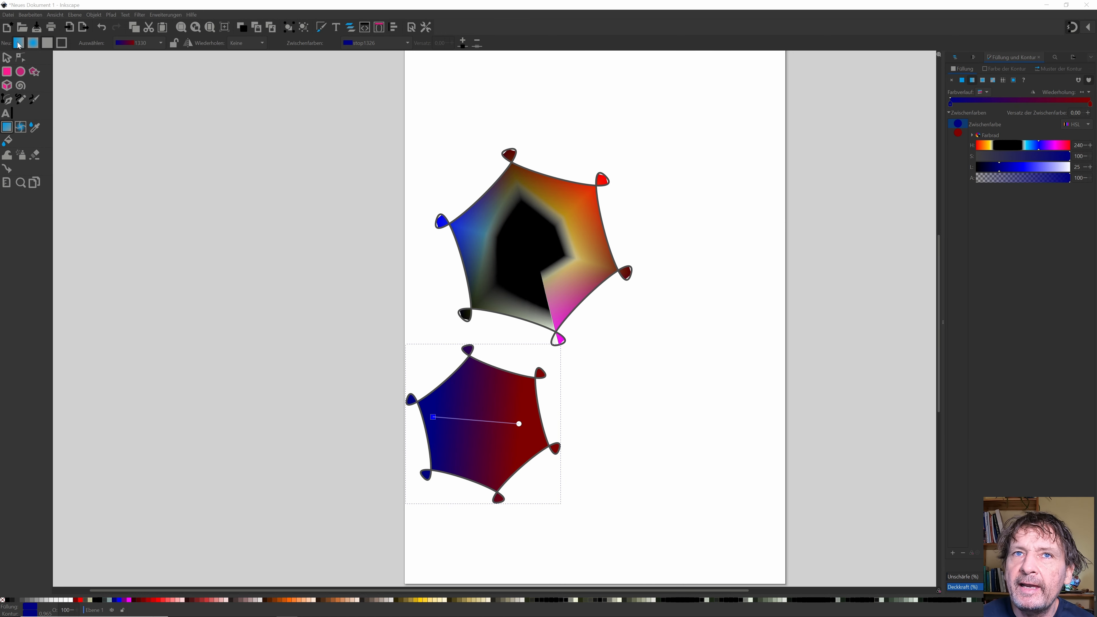
Select both gradient-filled polygons and delete them to empty the page
{"action": "key", "text": "s"}
{"action": "left_click_drag", "start_coordinate": [332, 108], "coordinate": [657, 523]}
{"action": "key", "text": "Delete"}
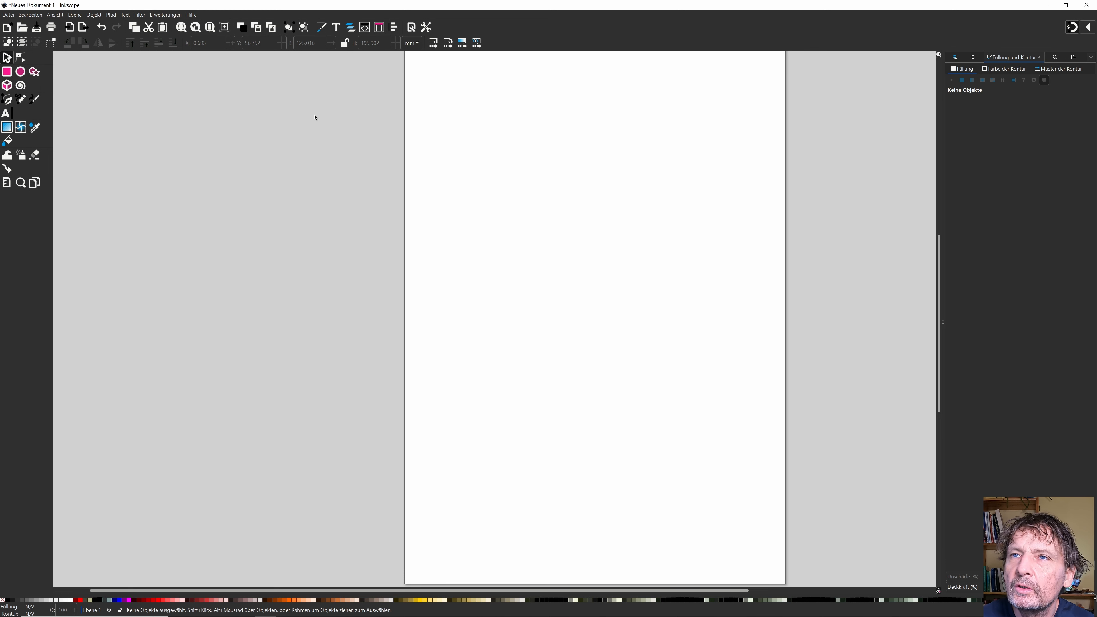
Draw a rectangle about 89 × 75 mm in the upper part of the page and give it a red outline
{"action": "left_click", "coordinate": [7, 72]}
{"action": "left_click_drag", "start_coordinate": [425, 157], "coordinate": [588, 296]}
{"action": "left_click", "coordinate": [80, 600], "text": "shift"}
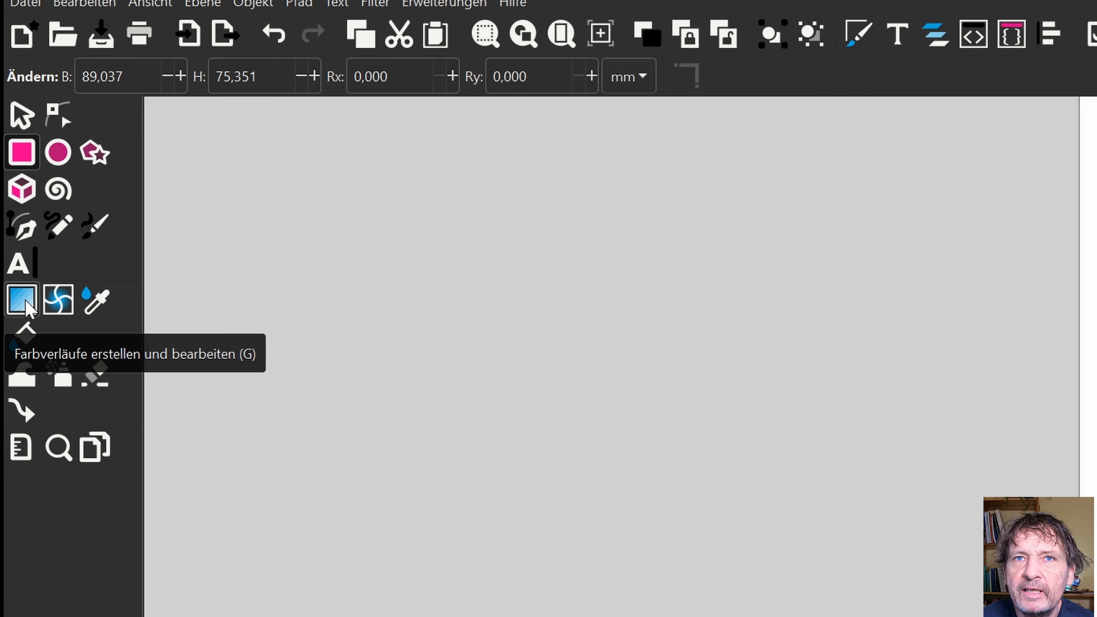
Apply a horizontal linear gradient to the rectangle's fill, running from dark blue to dark red nearly up to its right edge
{"action": "left_click", "coordinate": [21, 299]}
{"action": "left_click_drag", "start_coordinate": [433, 227], "coordinate": [534, 228]}
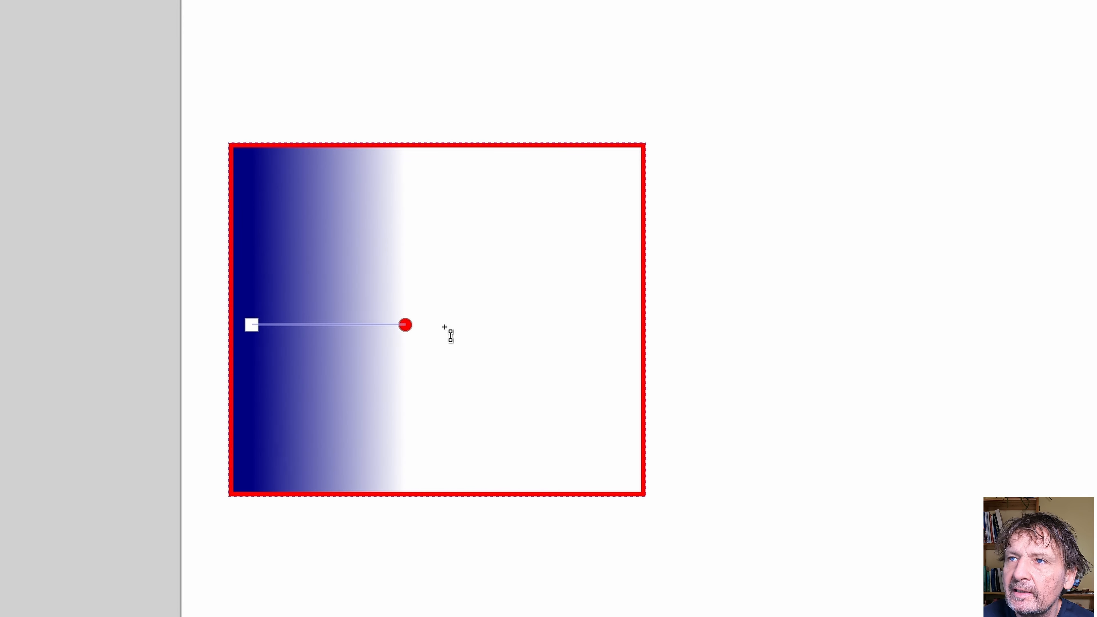
{"action": "left_click_drag", "start_coordinate": [513, 325], "coordinate": [620, 329]}
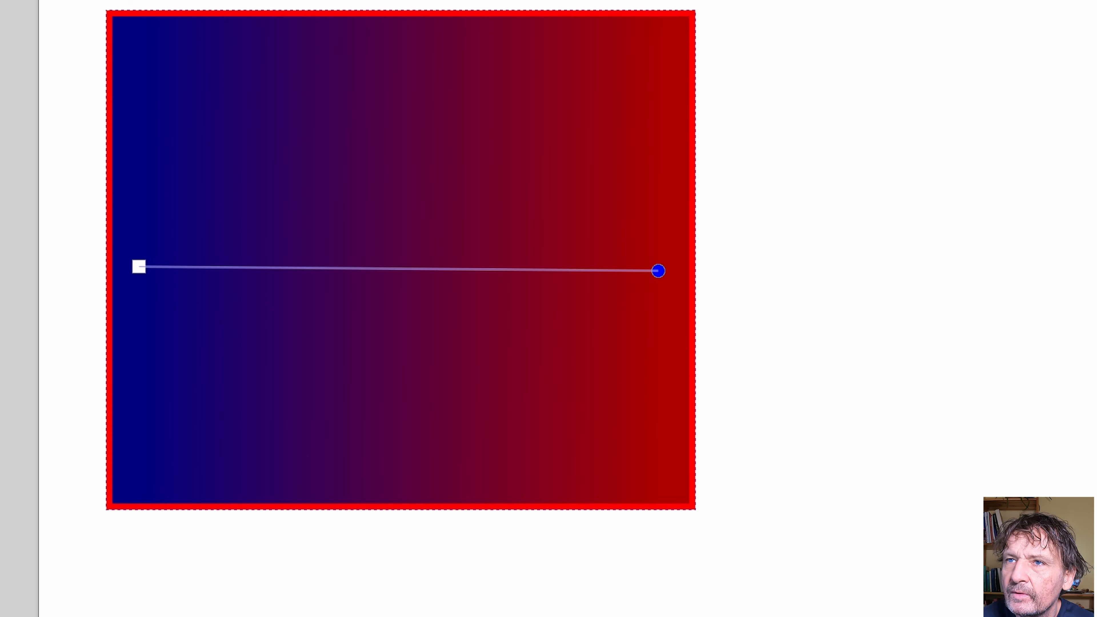
Recolour the gradient's start stop golden yellow, and add an intermediate stop at offset 0.43 coloured dark blue (H 240, S 100, L 25)
{"action": "left_click", "coordinate": [139, 272]}
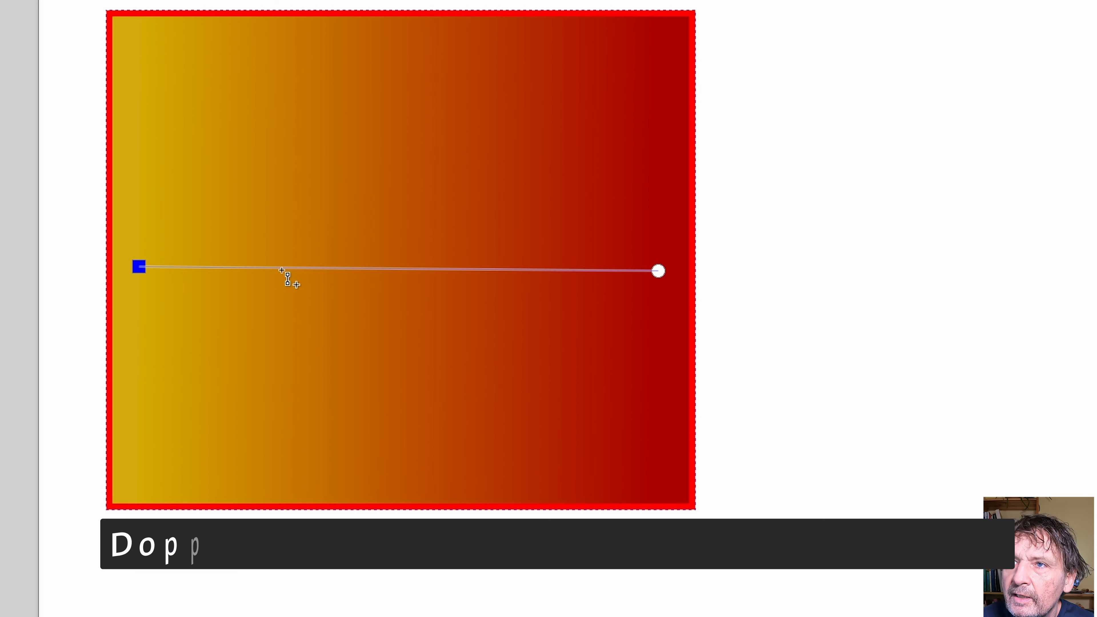
{"action": "double_click", "coordinate": [362, 269]}
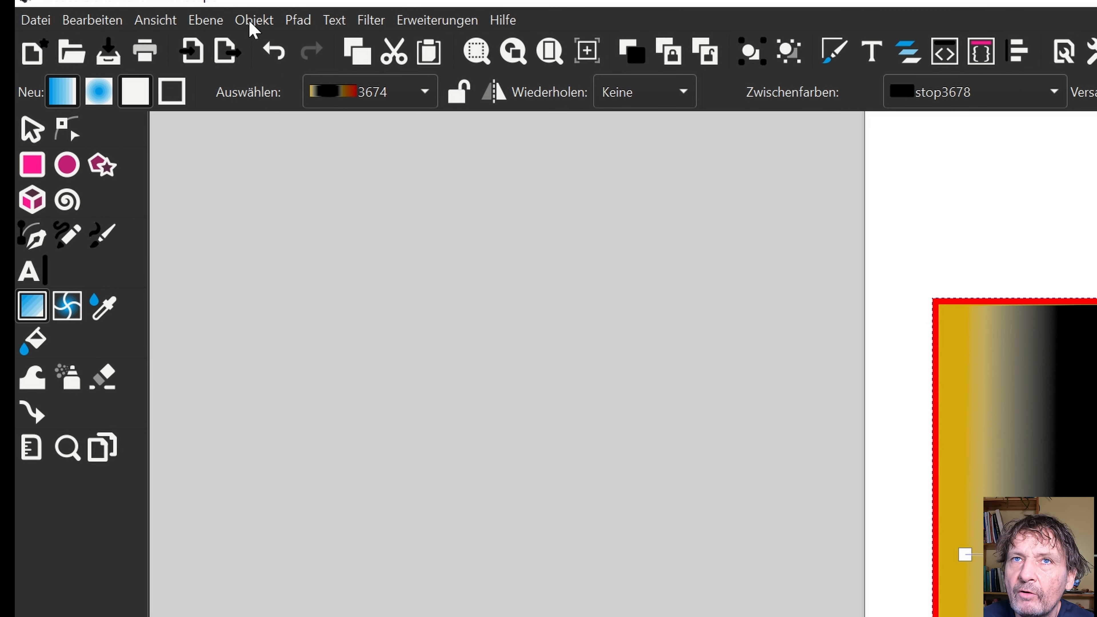
{"action": "left_click", "coordinate": [254, 20]}
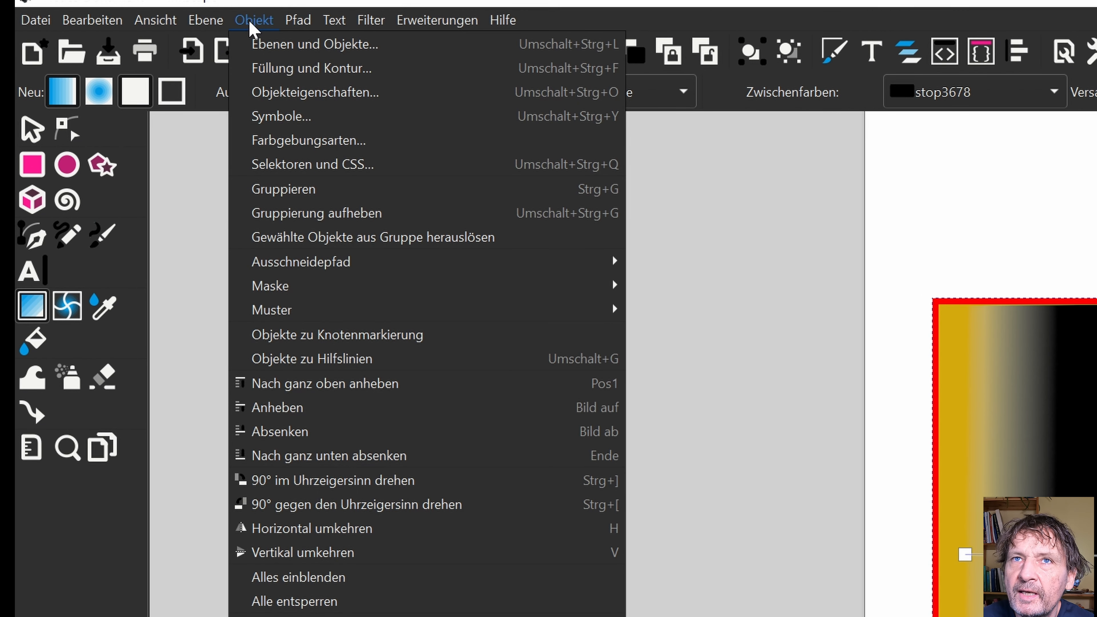
{"action": "left_click", "coordinate": [276, 67]}
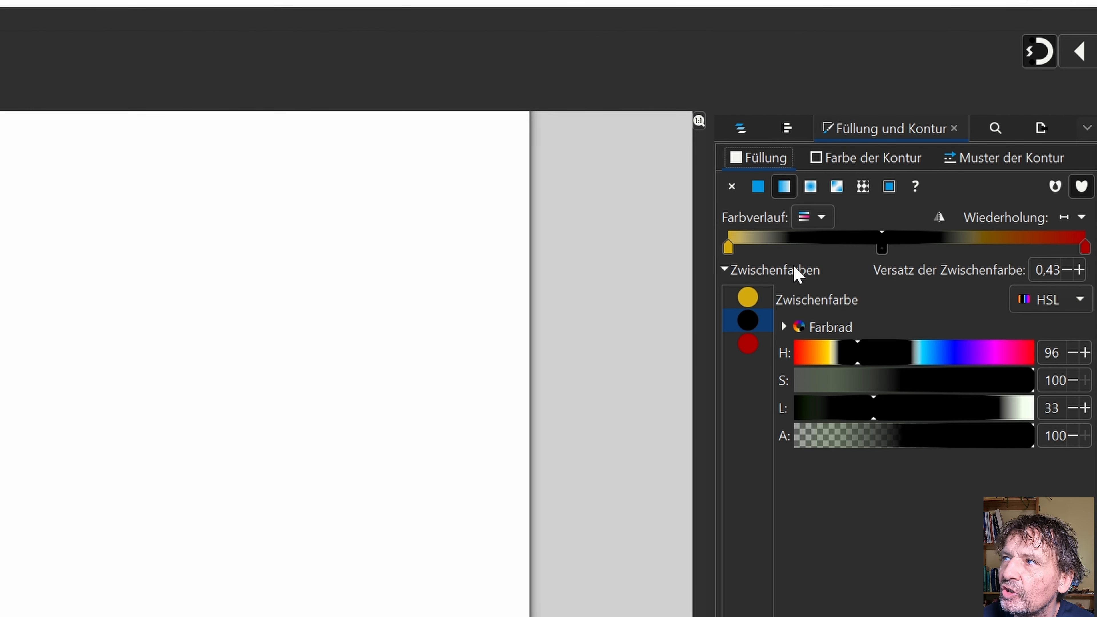
{"action": "left_click", "coordinate": [757, 183]}
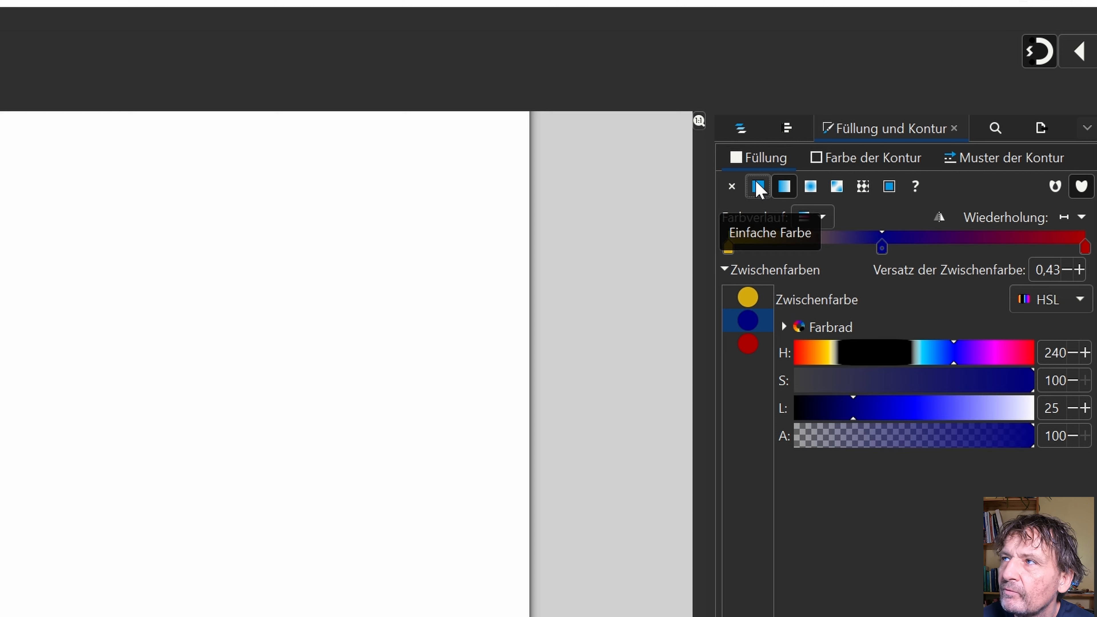
Try the flat and linear fill types, and change the rectangle's fill to a radial gradient stretched past its right edge
{"action": "left_click", "coordinate": [759, 192]}
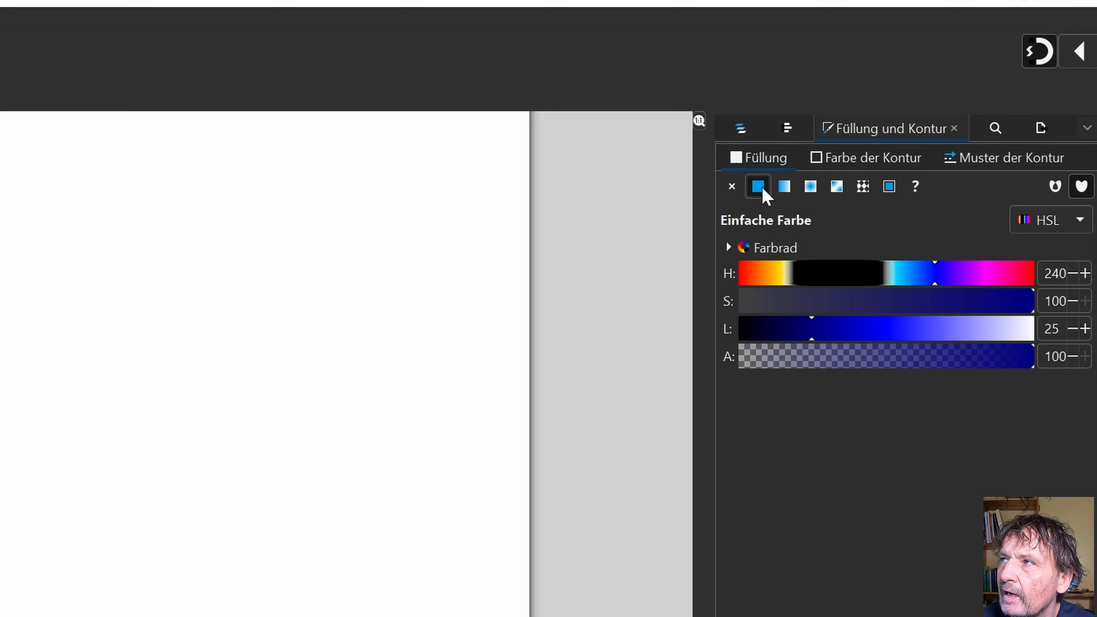
{"action": "left_click", "coordinate": [783, 187]}
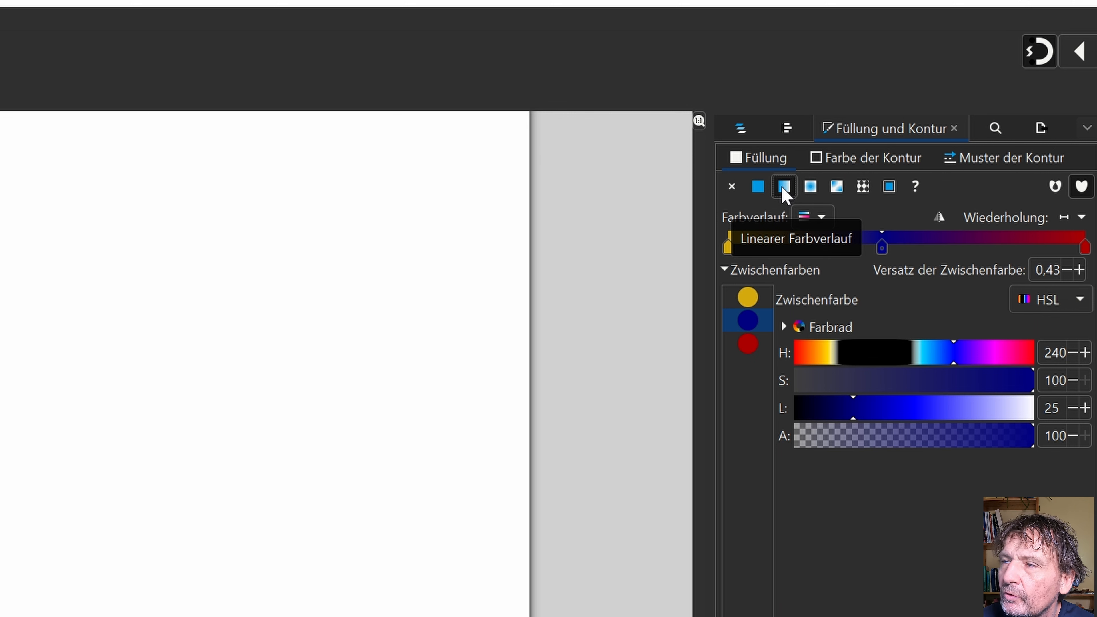
{"action": "left_click", "coordinate": [816, 190]}
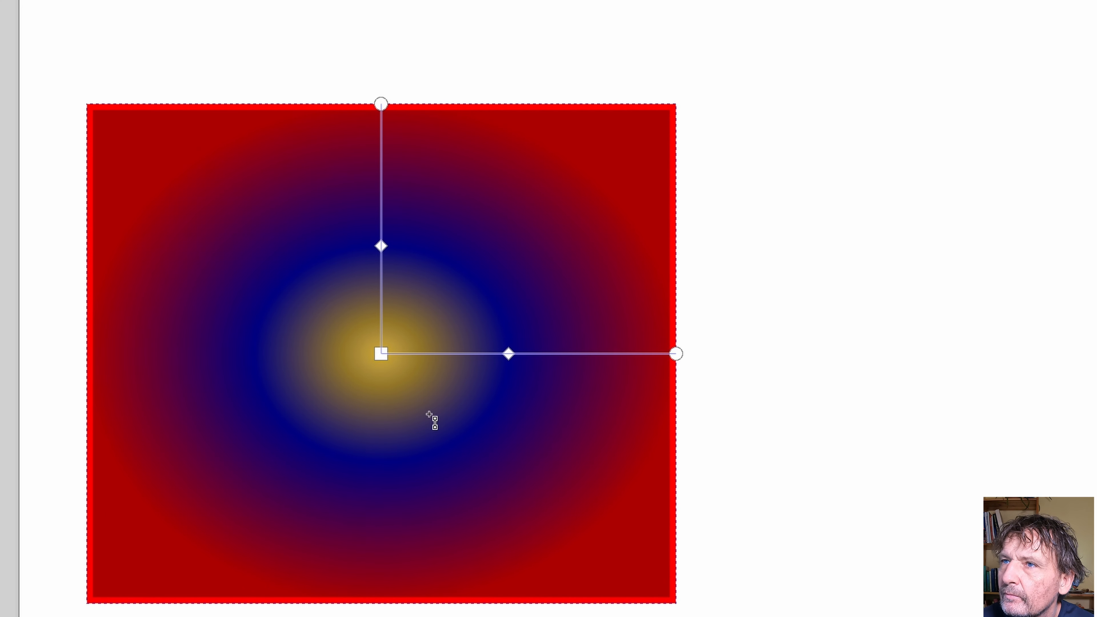
{"action": "left_click_drag", "start_coordinate": [676, 354], "coordinate": [722, 351]}
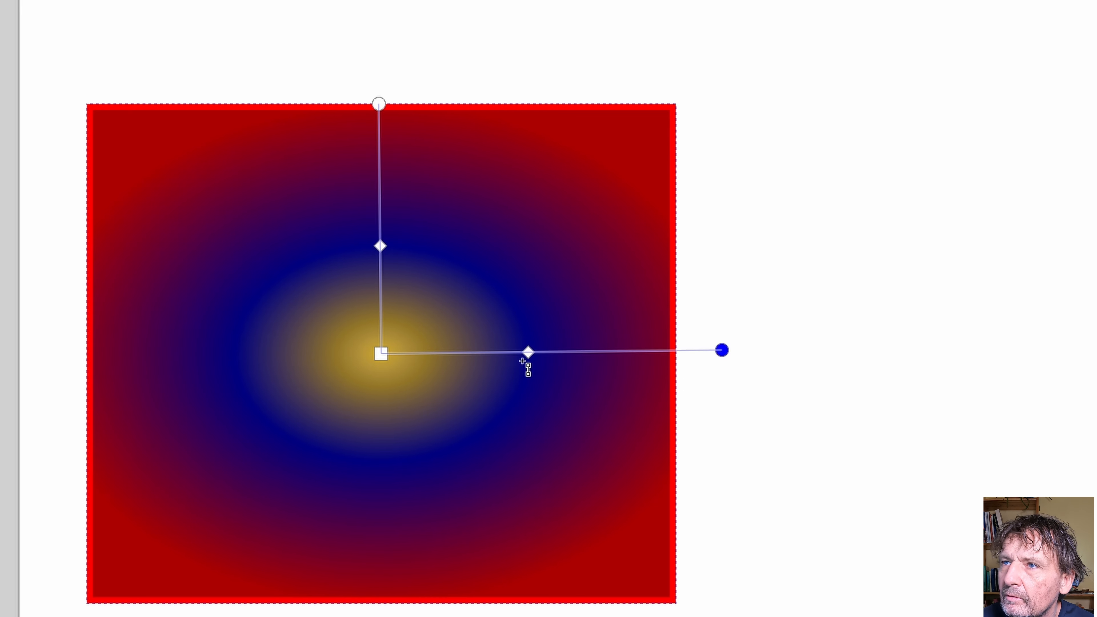
Move the gradient's blue stop outward, add a light red stop at offset 0.30, and return the fill to a linear gradient
{"action": "left_click_drag", "start_coordinate": [380, 246], "coordinate": [389, 194]}
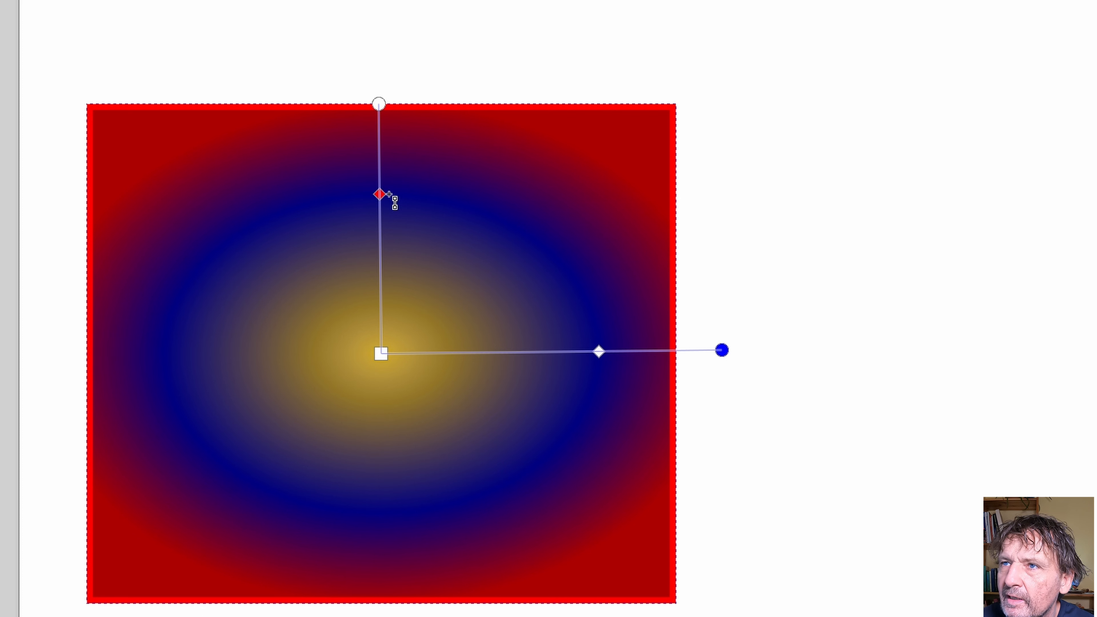
{"action": "double_click", "coordinate": [380, 280]}
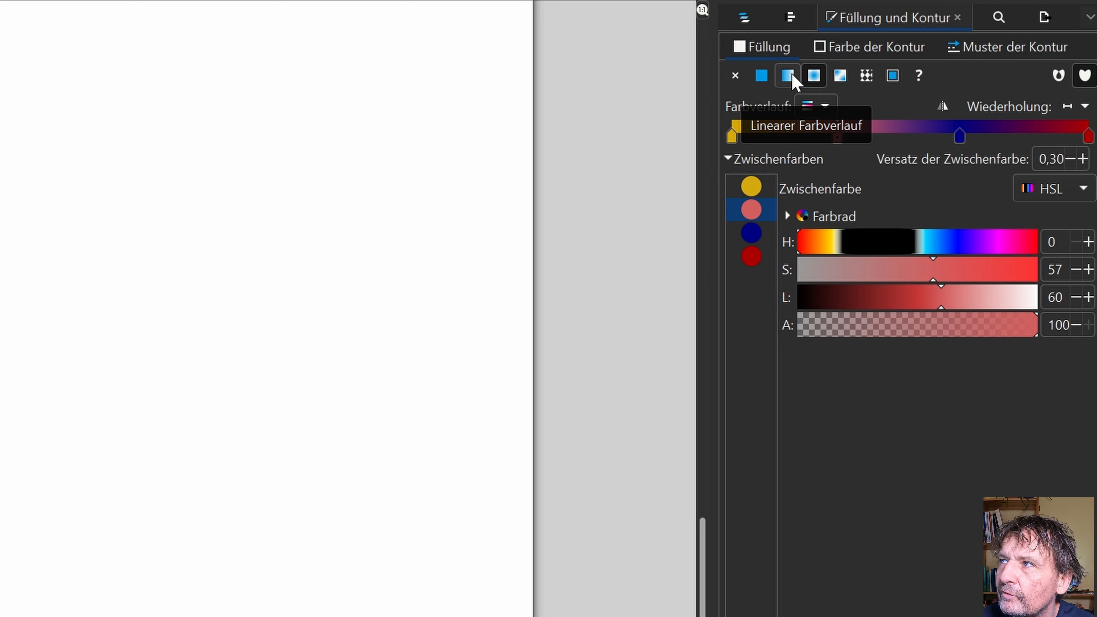
{"action": "left_click", "coordinate": [793, 77]}
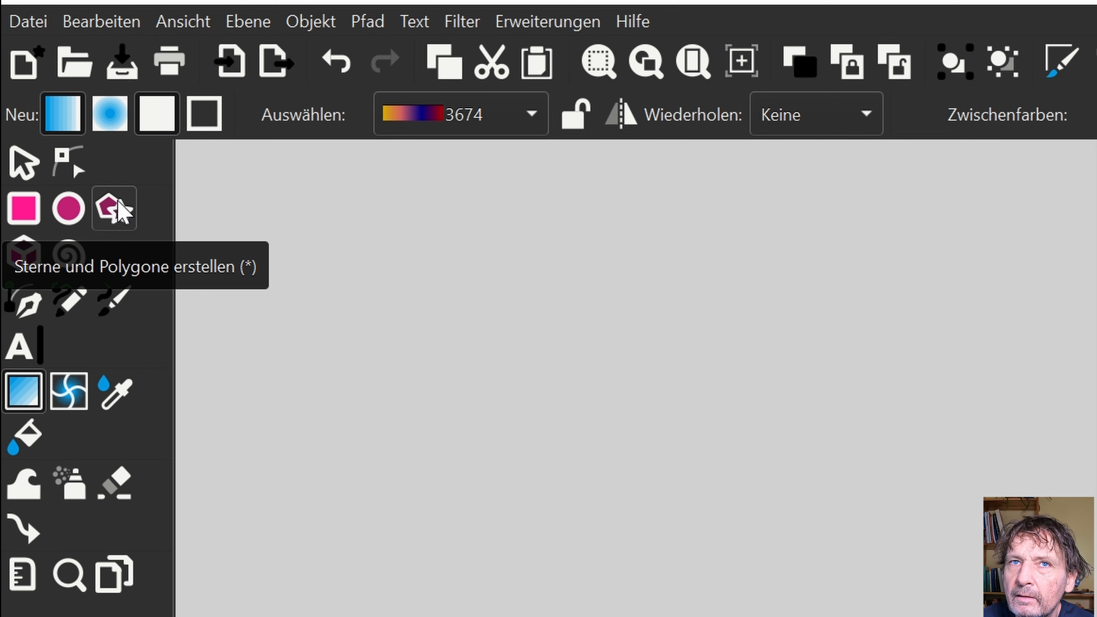
Draw a six-cornered polygon with a rounding of -0.400 on the page beside the gradient rectangle
{"action": "left_click", "coordinate": [117, 210]}
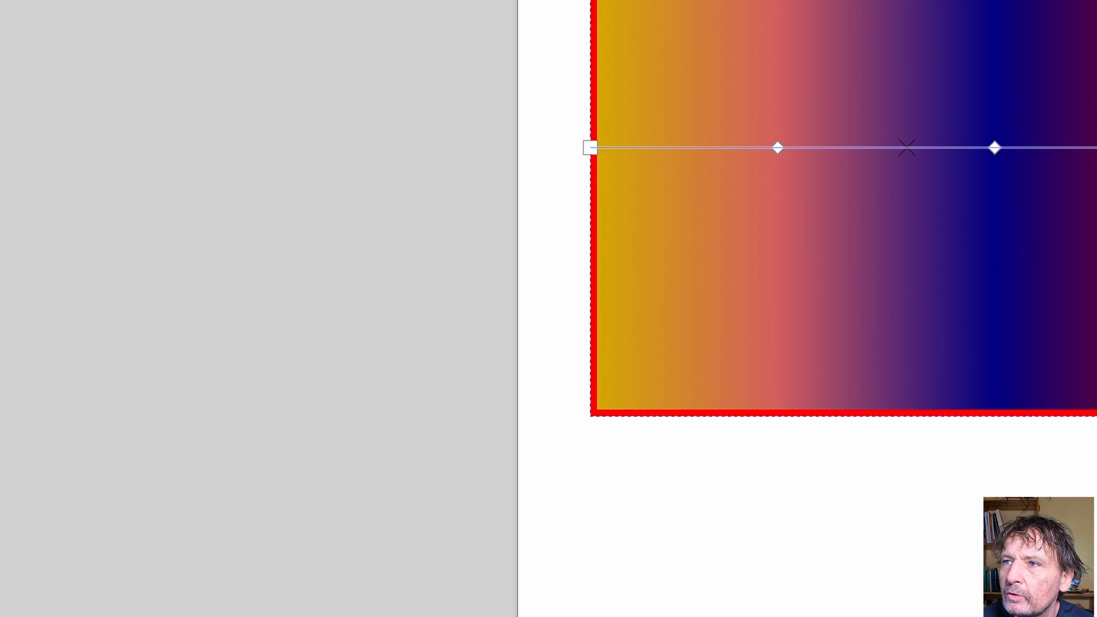
{"action": "left_click_drag", "start_coordinate": [462, 366], "coordinate": [425, 571]}
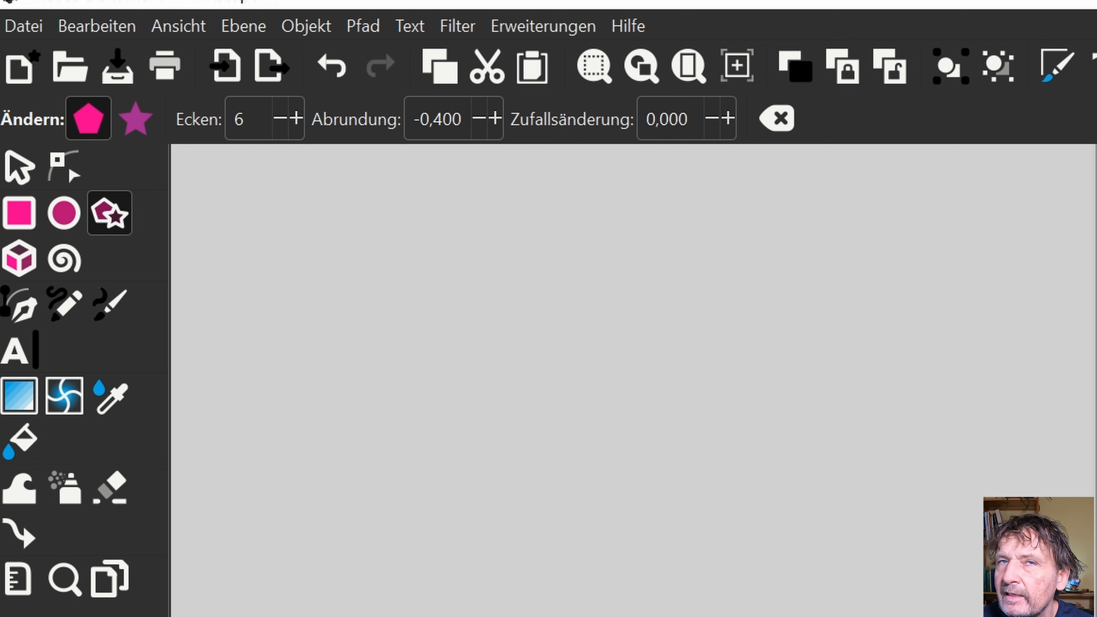
{"action": "left_click", "coordinate": [17, 167]}
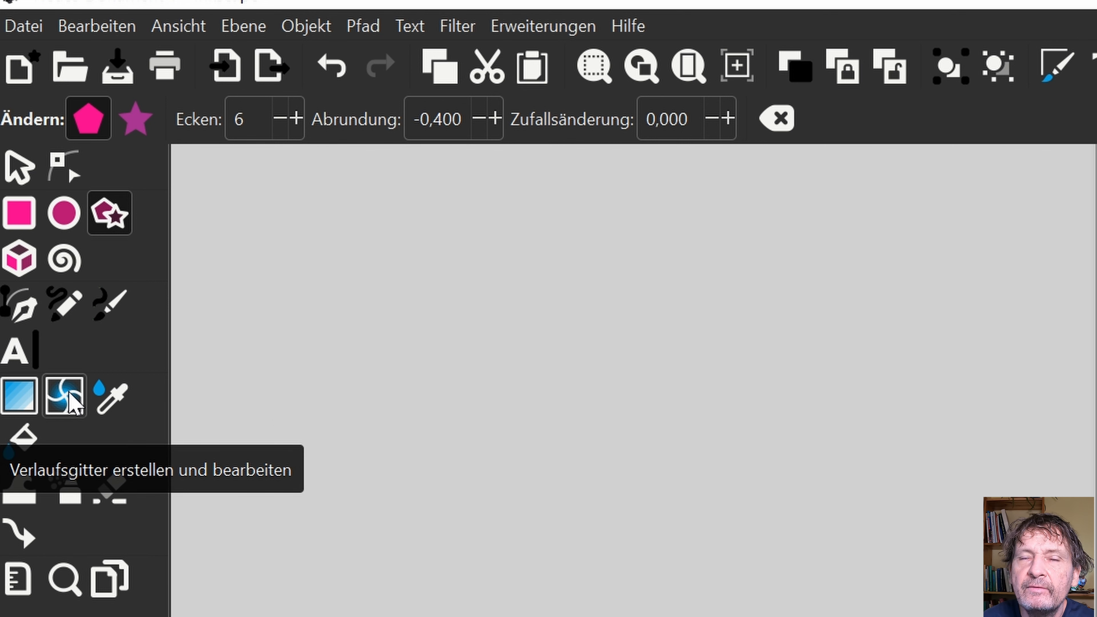
Create a mesh gradient on the polygon, colouring its top corner blue, its centre nodes dark brown and its lower-left corner golden yellow
{"action": "left_click", "coordinate": [73, 401]}
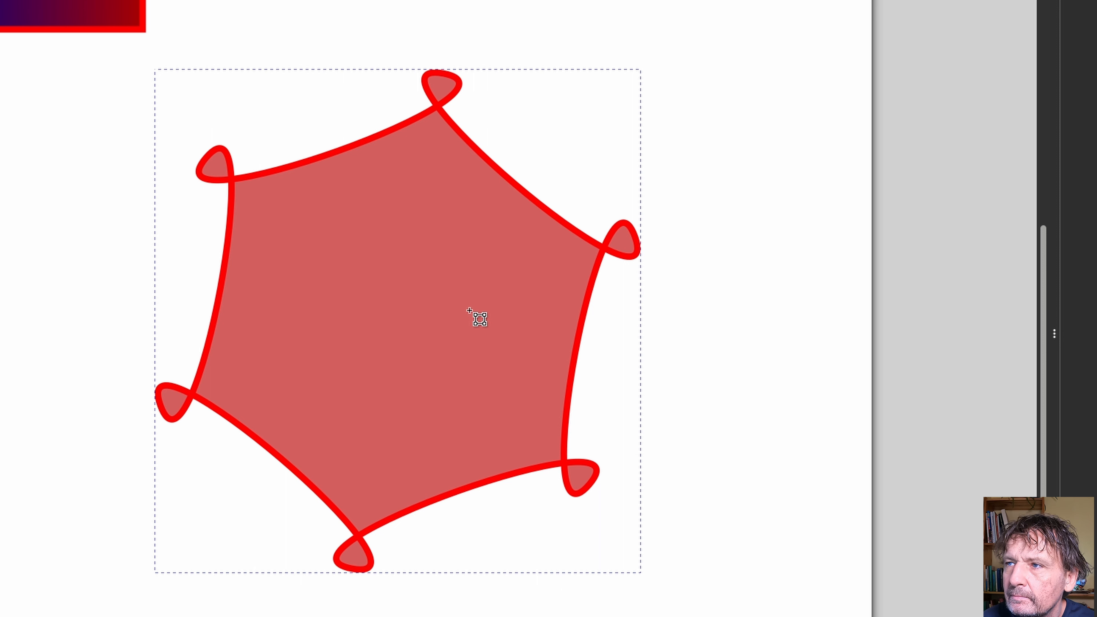
{"action": "double_click", "coordinate": [443, 305]}
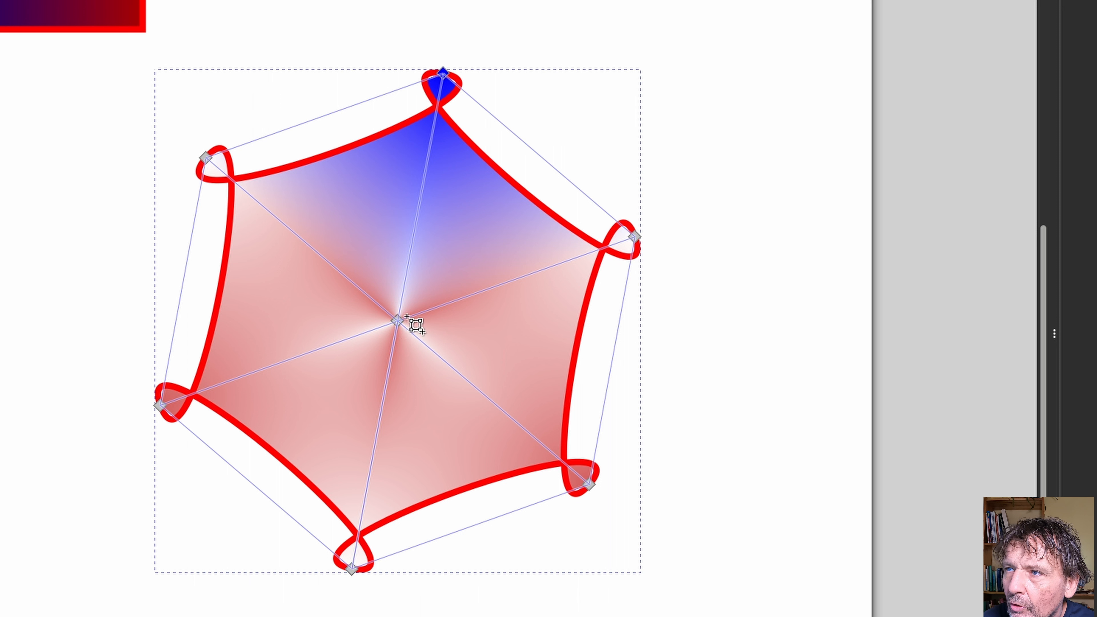
{"action": "left_click", "coordinate": [397, 319]}
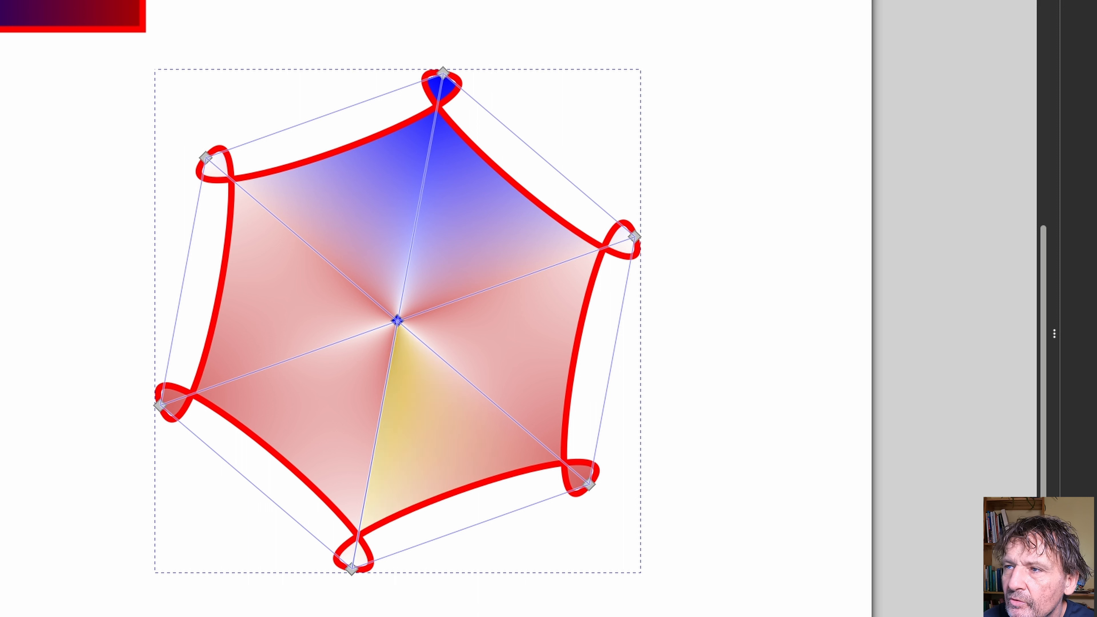
{"action": "left_click_drag", "start_coordinate": [364, 298], "coordinate": [435, 350]}
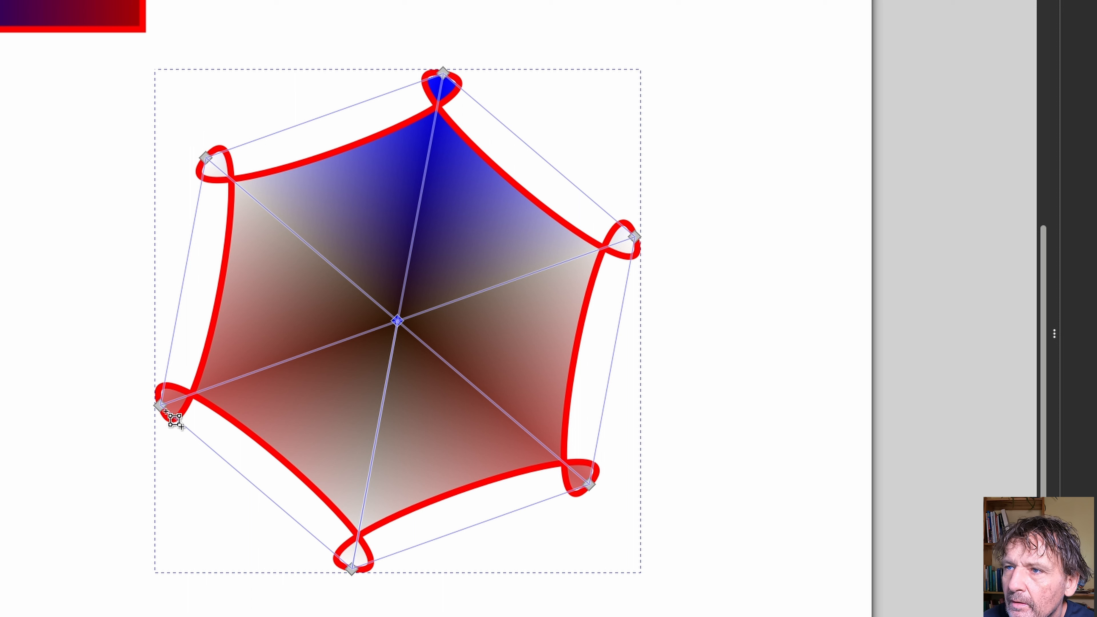
{"action": "left_click", "coordinate": [159, 405]}
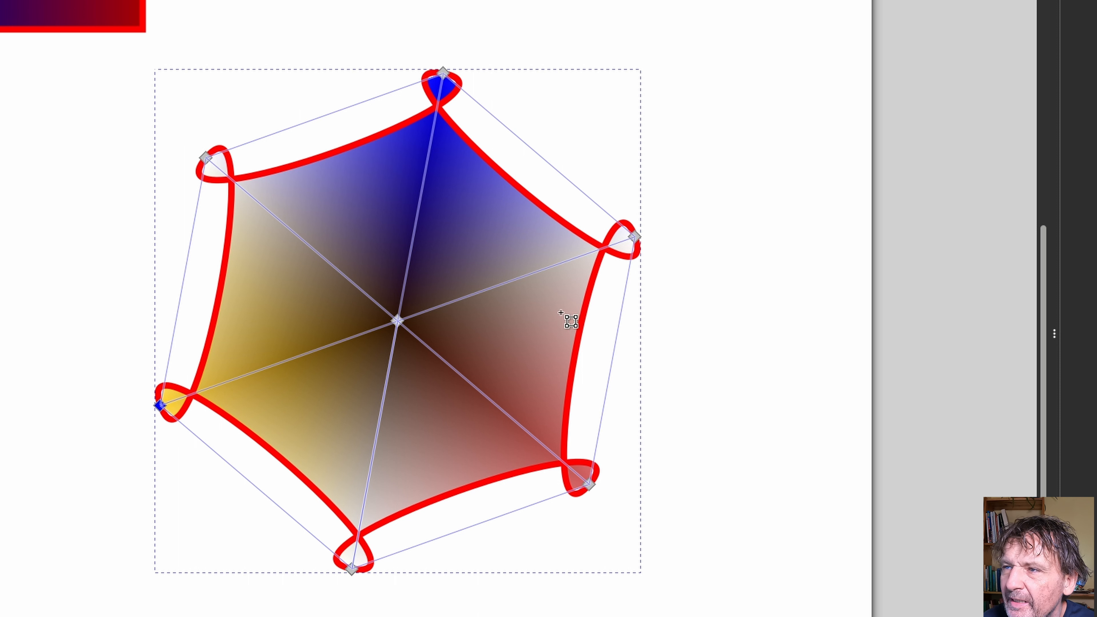
Add two inner rings of nodes to the polygon's mesh and recolour individual nodes black, dark green, dark red and orange
{"action": "double_click", "coordinate": [339, 271]}
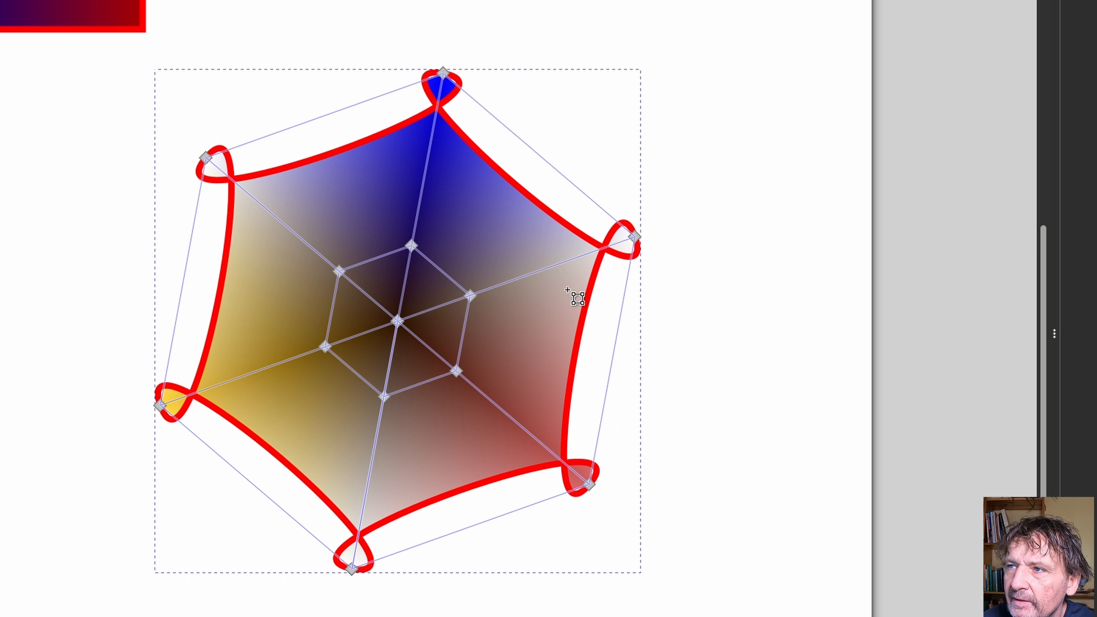
{"action": "double_click", "coordinate": [289, 230]}
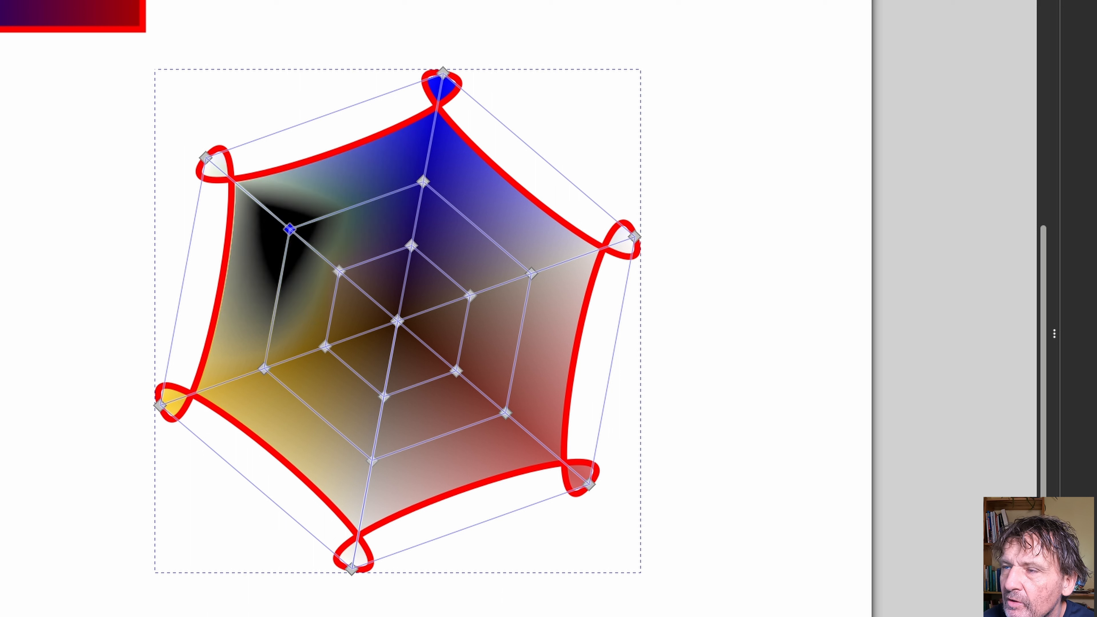
{"action": "left_click", "coordinate": [471, 295]}
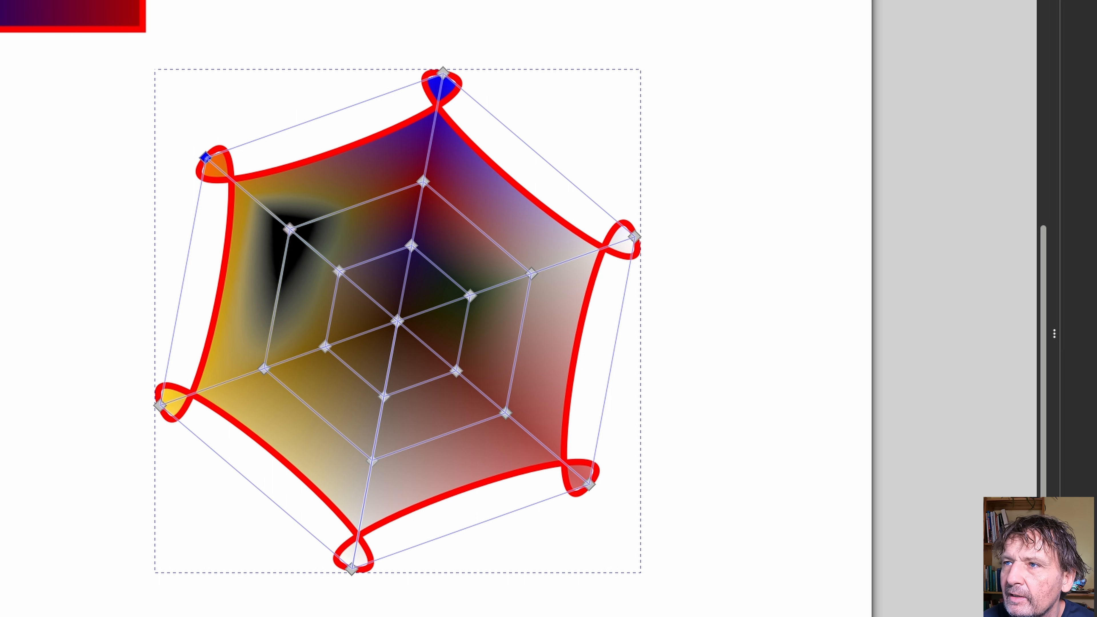
{"action": "mouse_move", "coordinate": [86, 64]}
{"action": "left_mouse_down"}
{"action": "mouse_move", "coordinate": [115, 55]}
{"action": "mouse_move", "coordinate": [65, 61]}
{"action": "mouse_move", "coordinate": [81, 69]}
{"action": "left_mouse_up"}
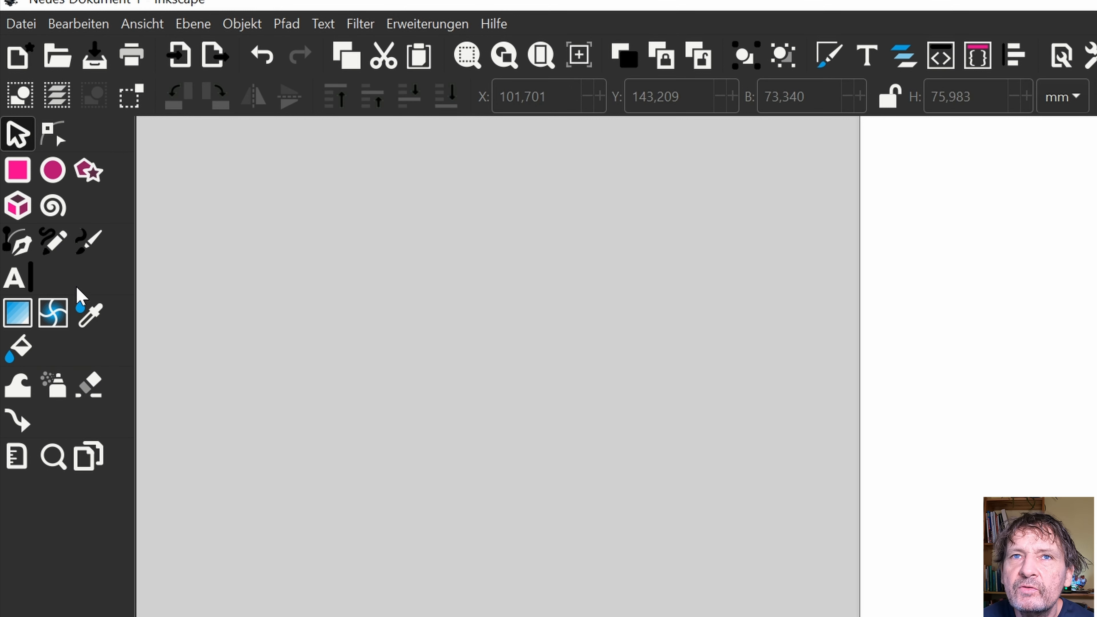
{"action": "left_click", "coordinate": [52, 170]}
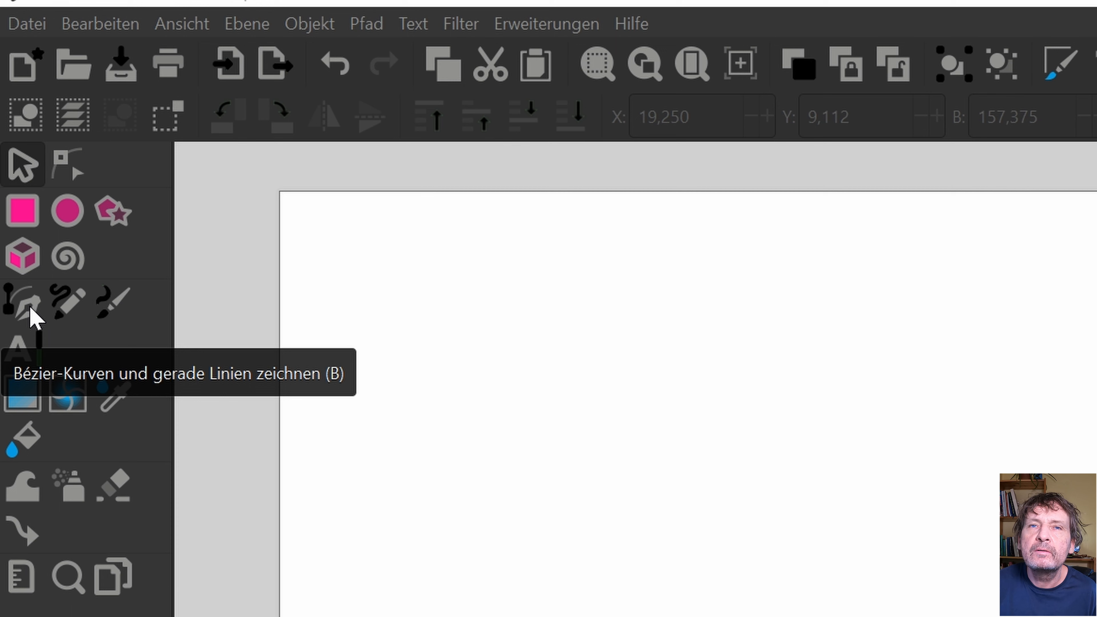
Draw an open regular Bézier path with the Ellipse shape, running straight across the page's upper area and curving down at its right end
{"action": "left_click", "coordinate": [31, 303]}
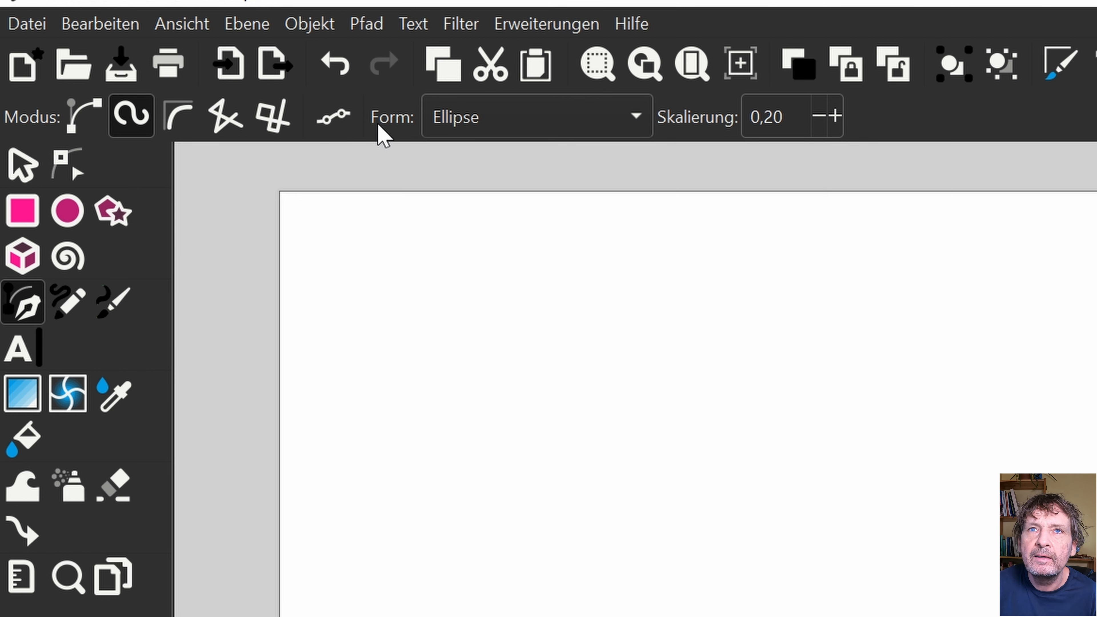
{"action": "left_click", "coordinate": [72, 110]}
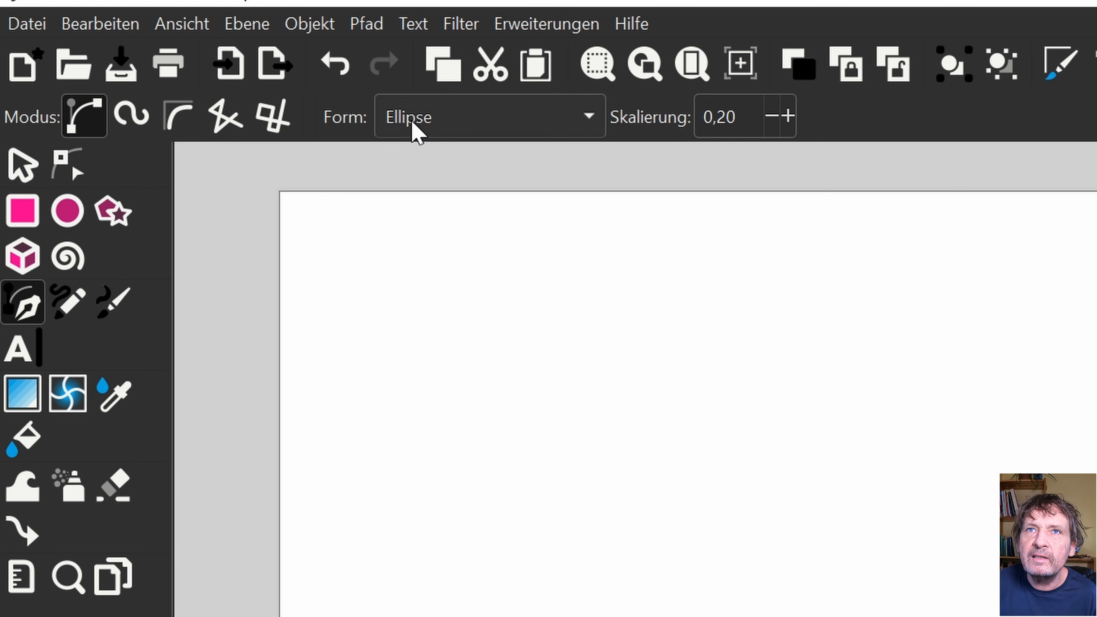
{"action": "left_click", "coordinate": [449, 384]}
{"action": "left_click", "coordinate": [767, 359]}
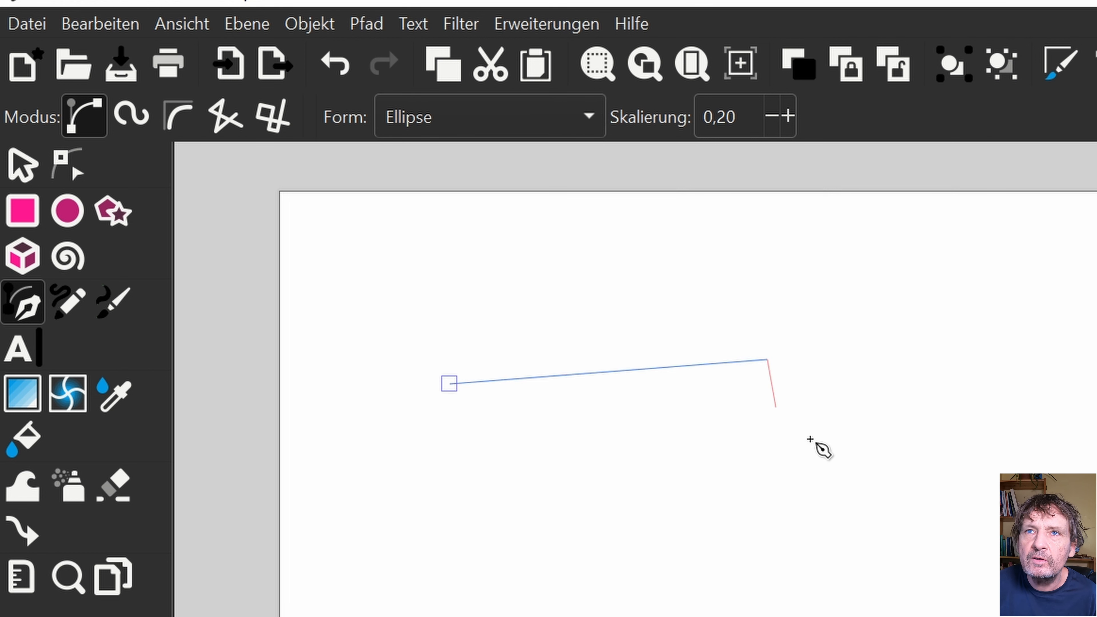
{"action": "left_click_drag", "start_coordinate": [850, 439], "coordinate": [873, 525]}
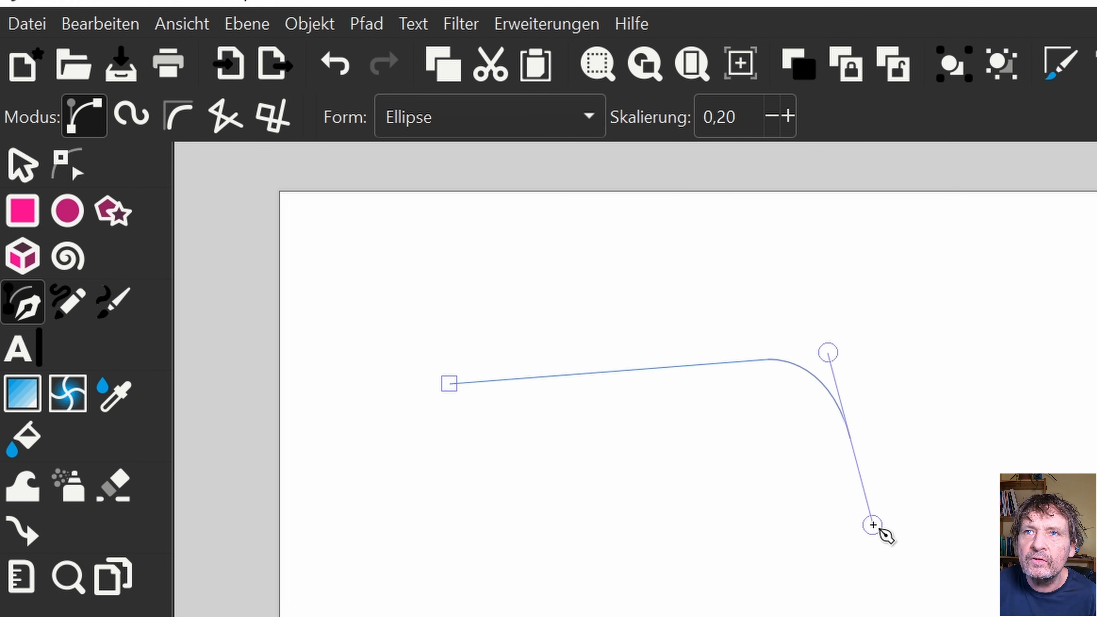
{"action": "double_click", "coordinate": [873, 524]}
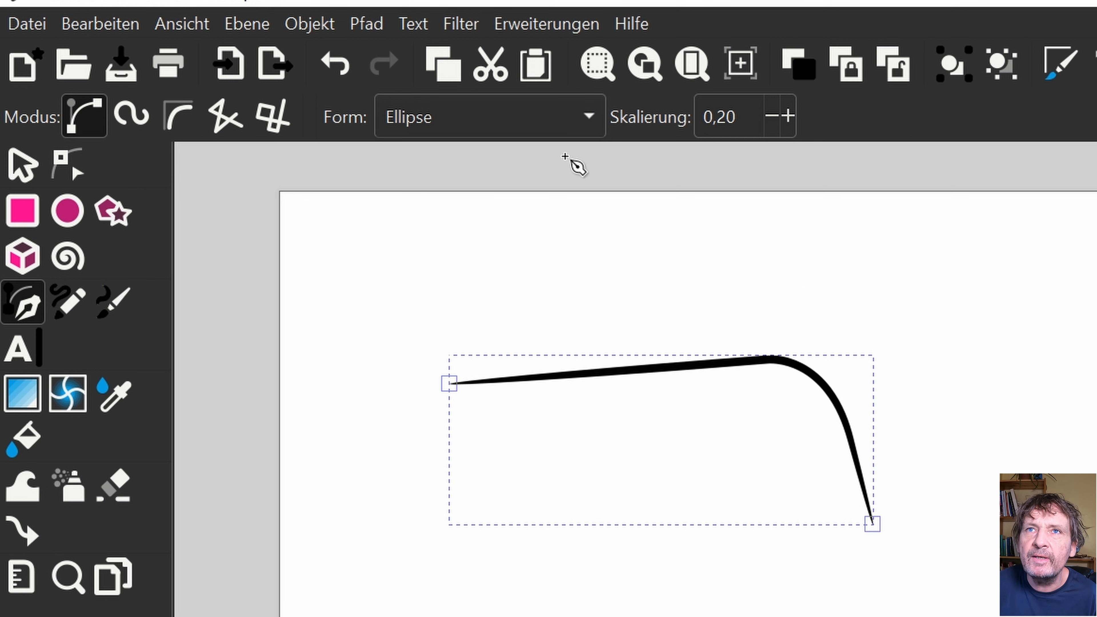
Set the path shape to Keine and draw a closed, angular Bézier outline with a notched upper edge below the tapered stroke
{"action": "left_click", "coordinate": [585, 119]}
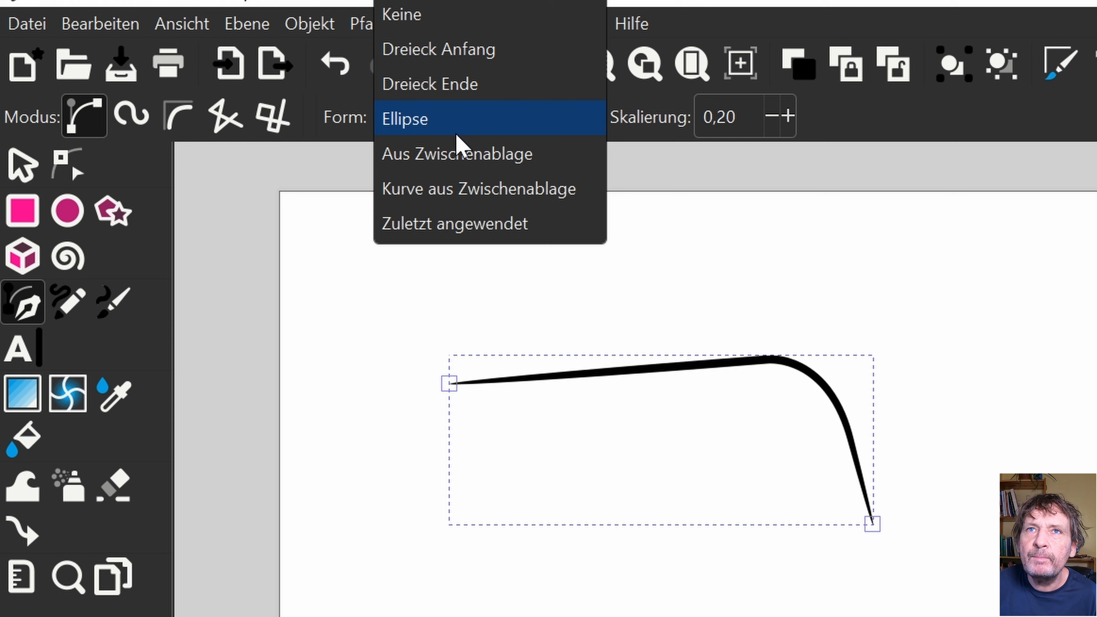
{"action": "left_click", "coordinate": [425, 20]}
{"action": "left_click", "coordinate": [470, 614]}
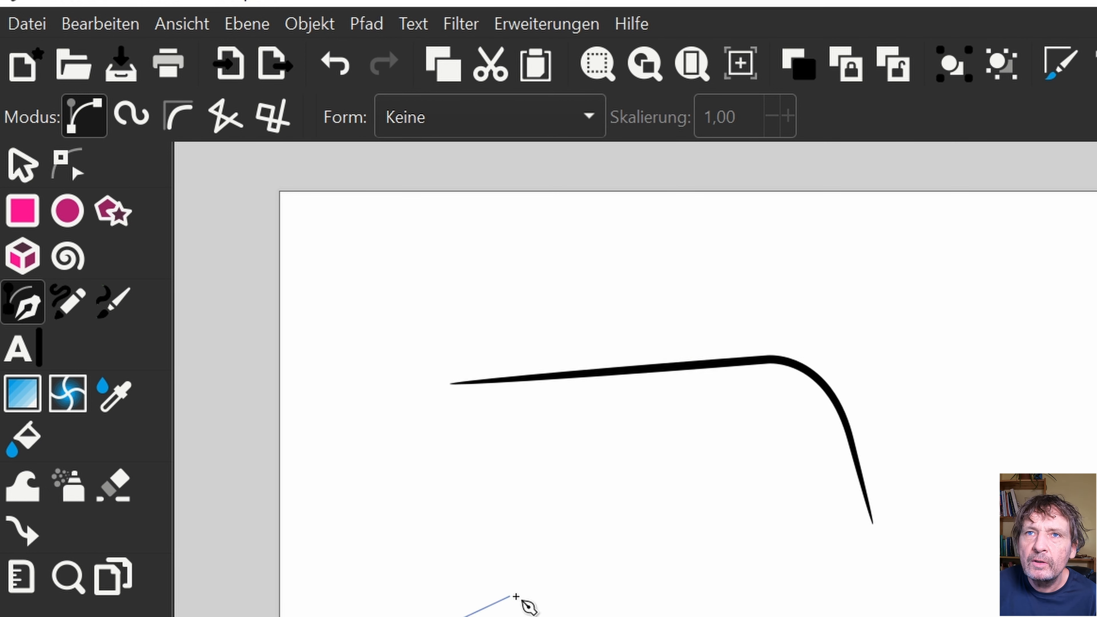
{"action": "left_click", "coordinate": [706, 586]}
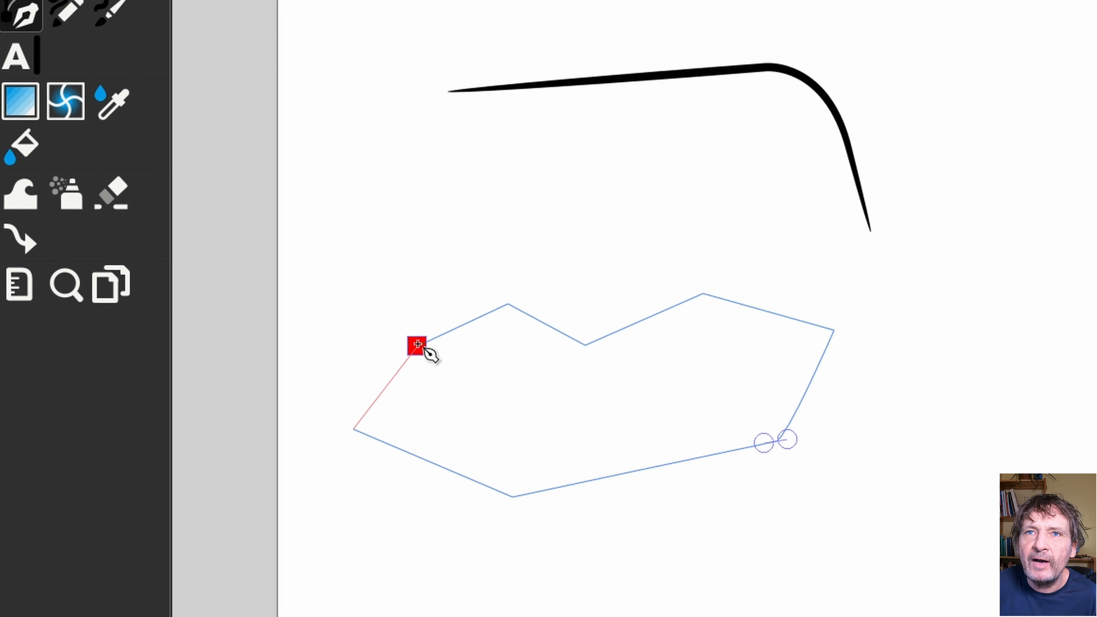
{"action": "left_click", "coordinate": [418, 616]}
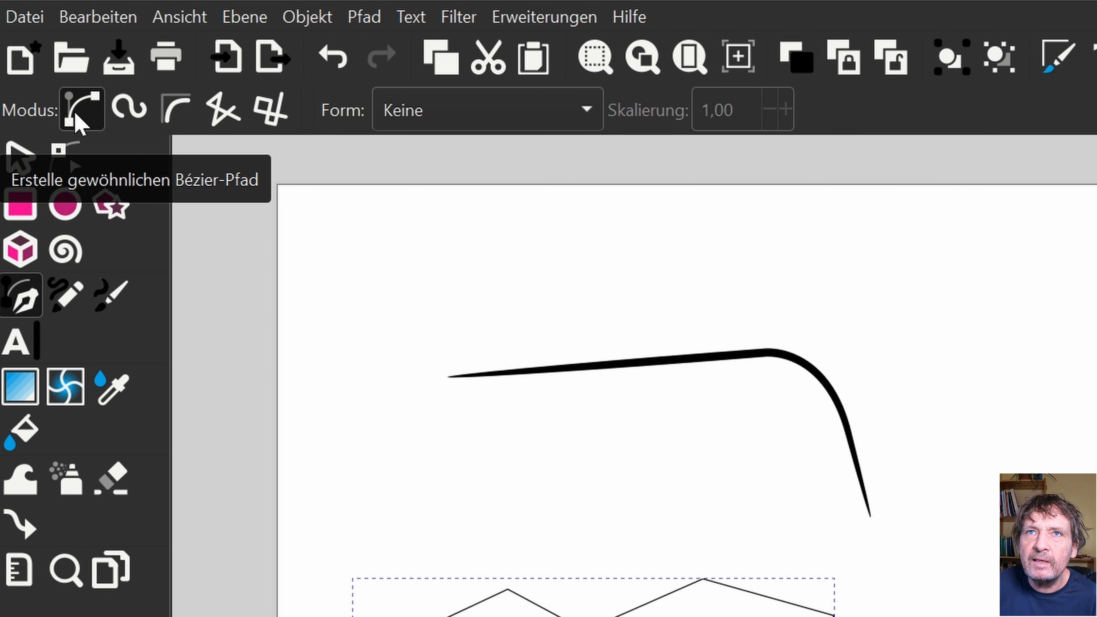
Draw a second closed Bézier outline below, with straight segments around the outside and a curved inner stretch leading back to the start node
{"action": "left_click", "coordinate": [467, 146]}
{"action": "left_click", "coordinate": [602, 80]}
{"action": "left_click", "coordinate": [776, 95]}
{"action": "left_click", "coordinate": [766, 184]}
{"action": "left_click", "coordinate": [662, 303]}
{"action": "left_click", "coordinate": [515, 311]}
{"action": "left_click", "coordinate": [411, 275]}
{"action": "left_click", "coordinate": [351, 129]}
{"action": "left_click", "coordinate": [375, 81]}
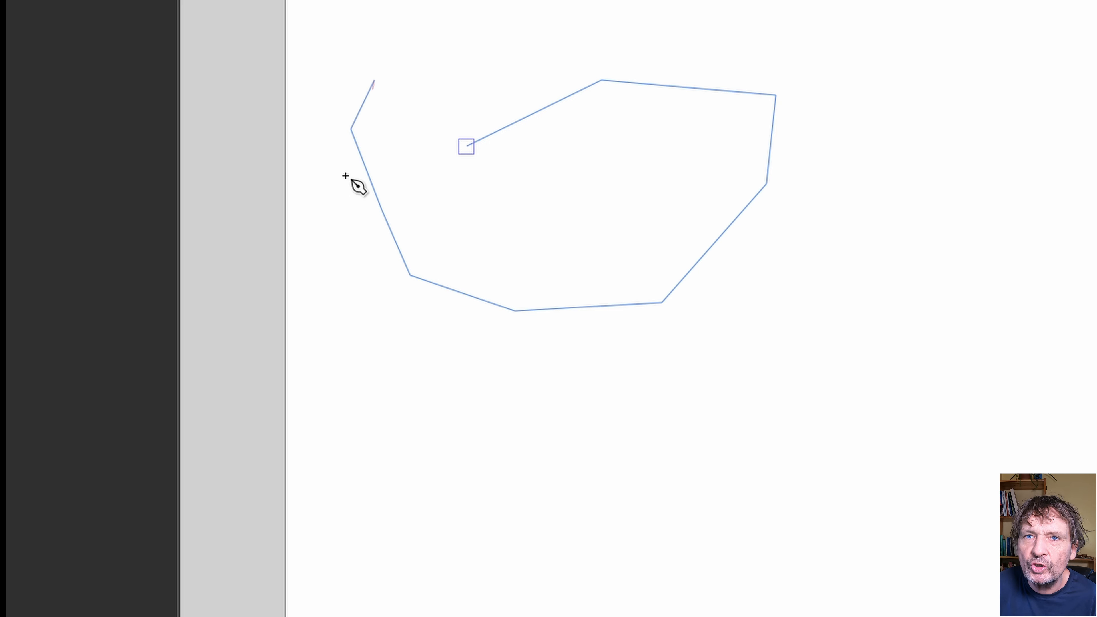
{"action": "left_click_drag", "start_coordinate": [481, 243], "coordinate": [558, 189]}
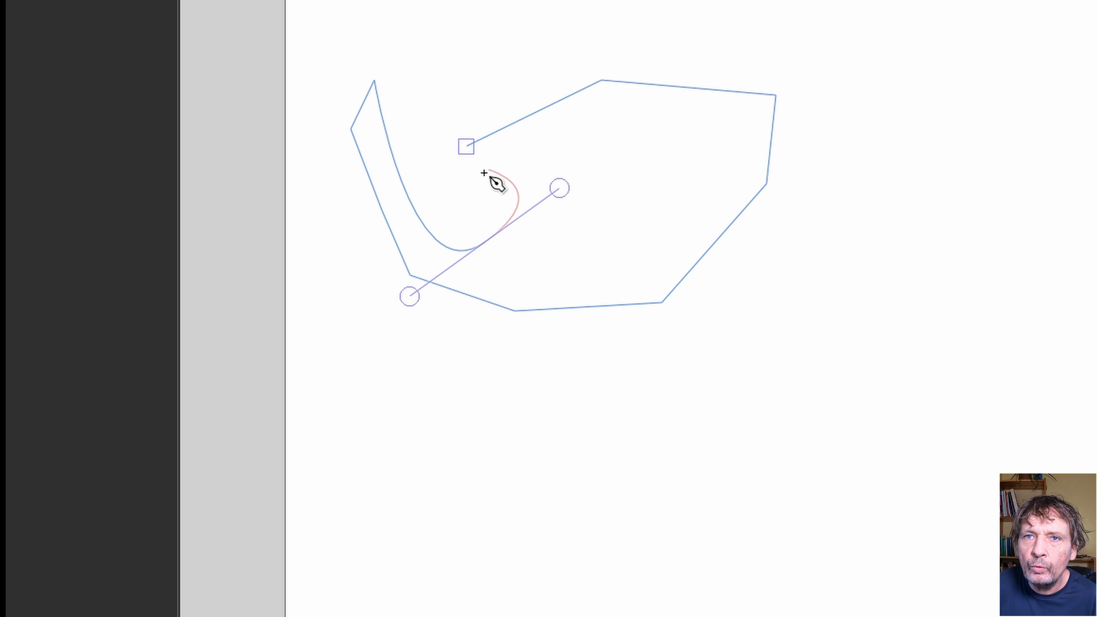
{"action": "left_click", "coordinate": [468, 150]}
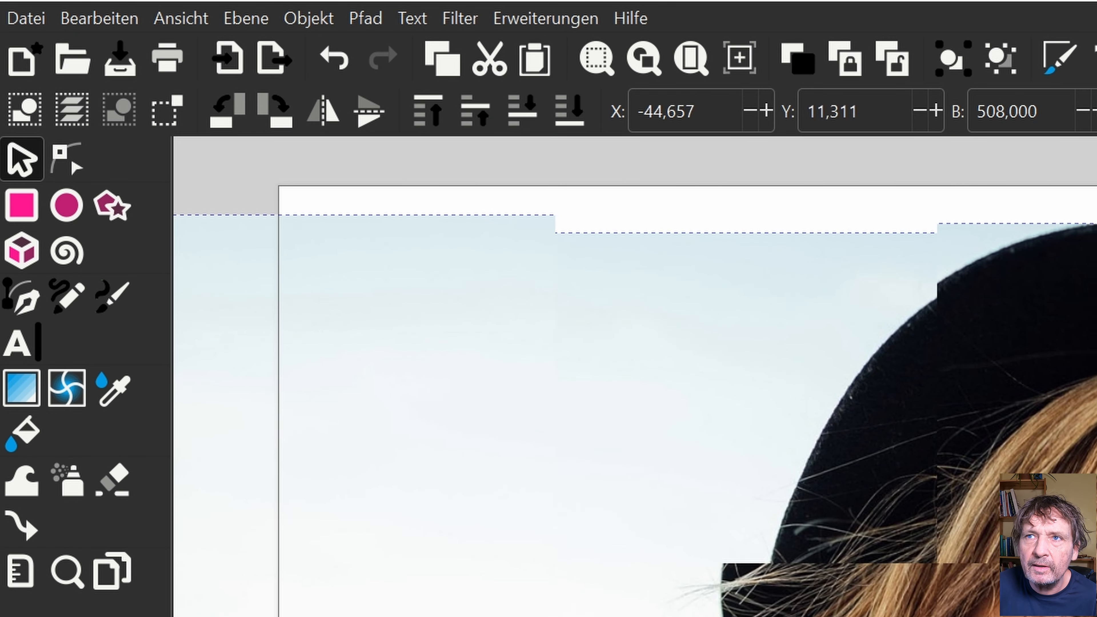
Move the portrait photo up and to the left on the page and trace the hat's left edge with a curved Bézier path
{"action": "left_click_drag", "start_coordinate": [734, 389], "coordinate": [603, 355]}
{"action": "left_click_drag", "start_coordinate": [235, 494], "coordinate": [230, 493]}
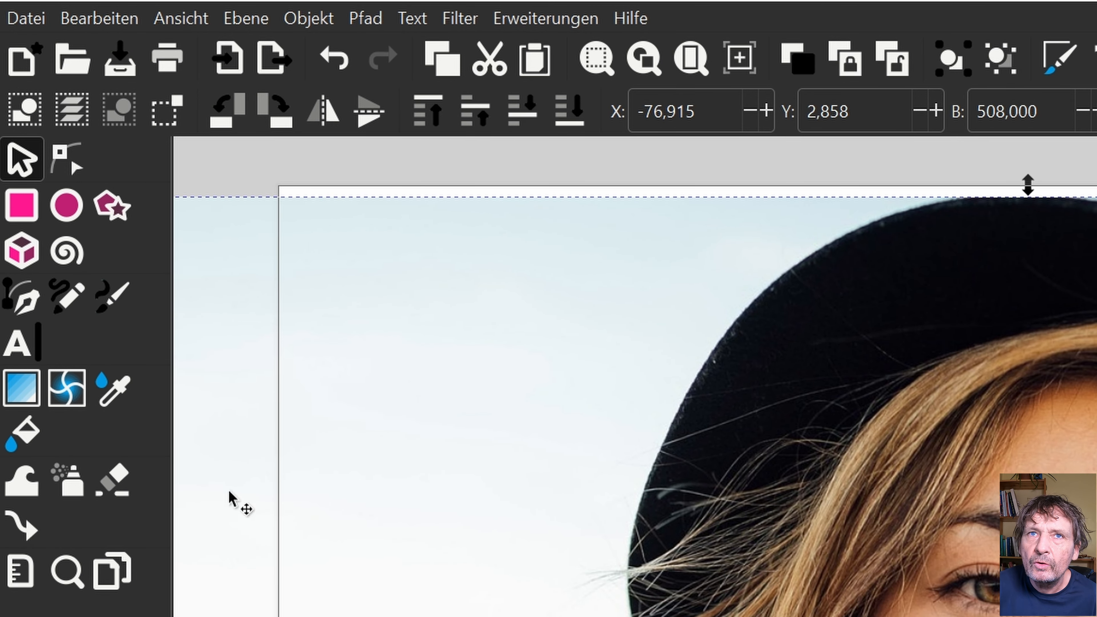
{"action": "left_click", "coordinate": [26, 306]}
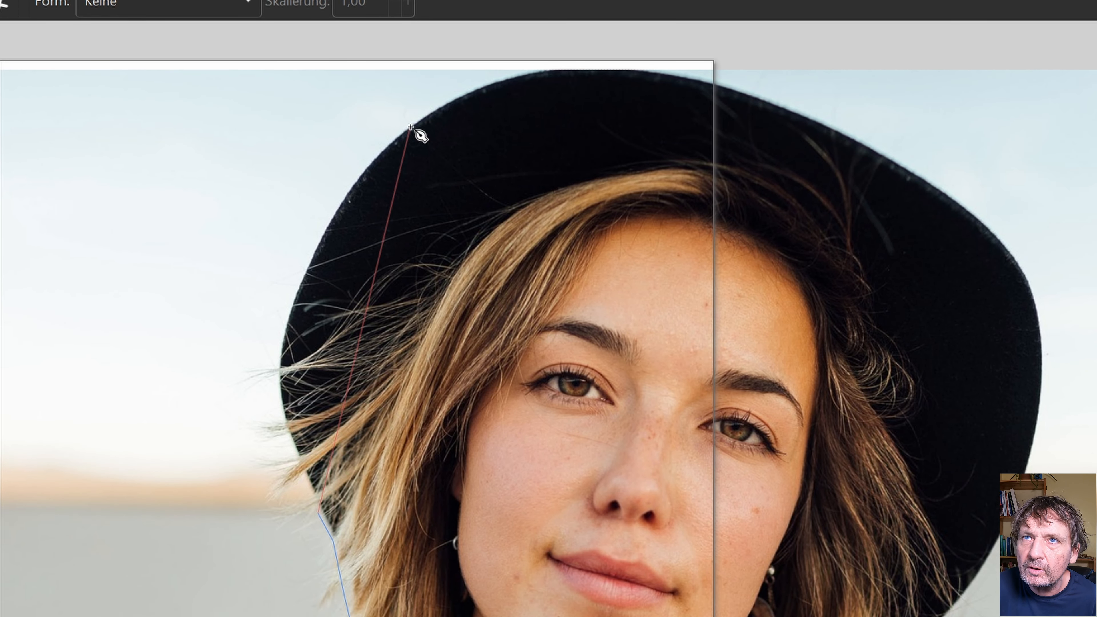
{"action": "left_click_drag", "start_coordinate": [410, 126], "coordinate": [491, 111]}
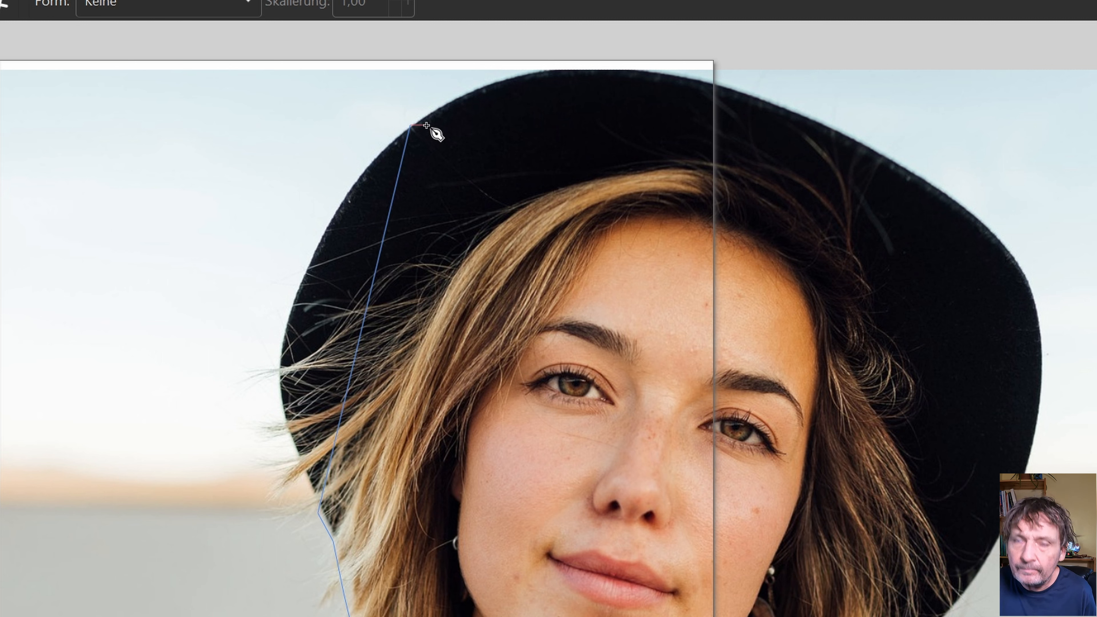
{"action": "key", "text": "BackSpace"}
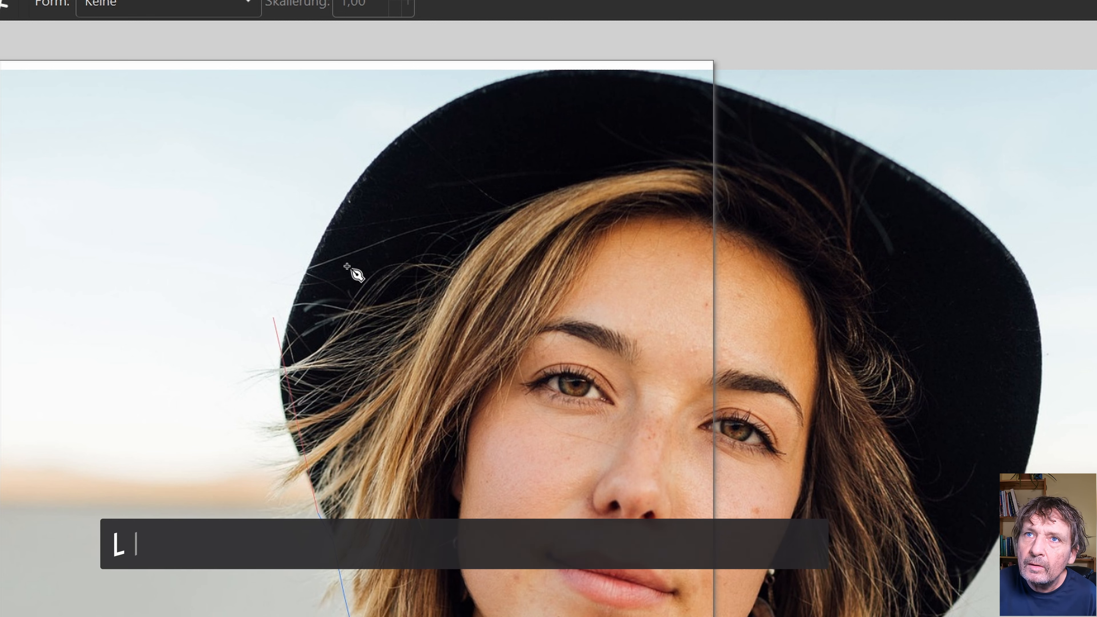
{"action": "left_click_drag", "start_coordinate": [375, 156], "coordinate": [512, 13]}
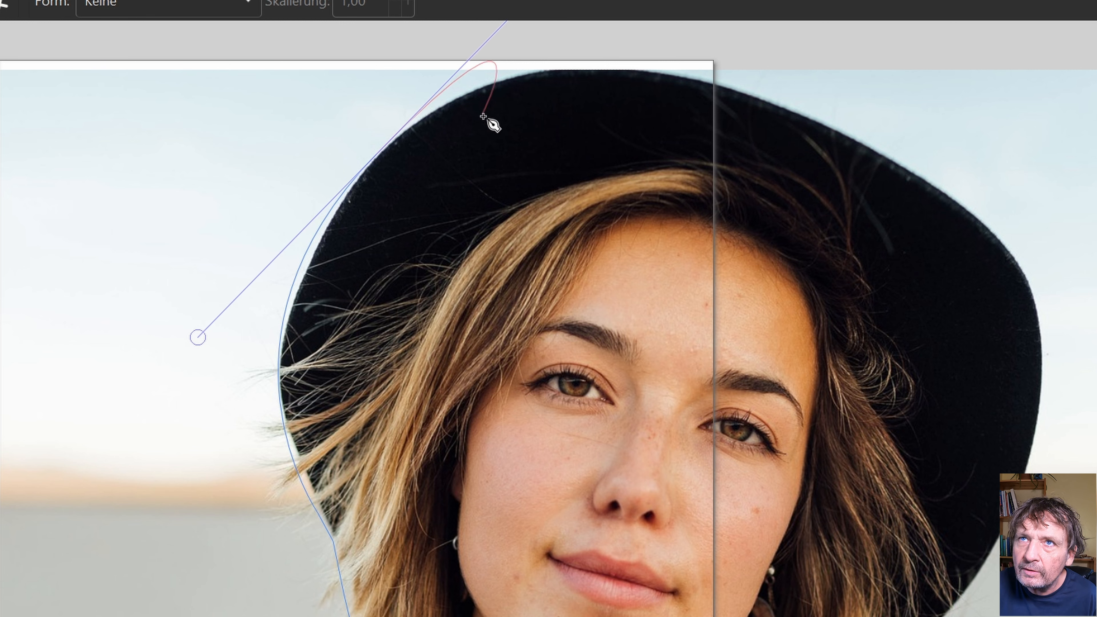
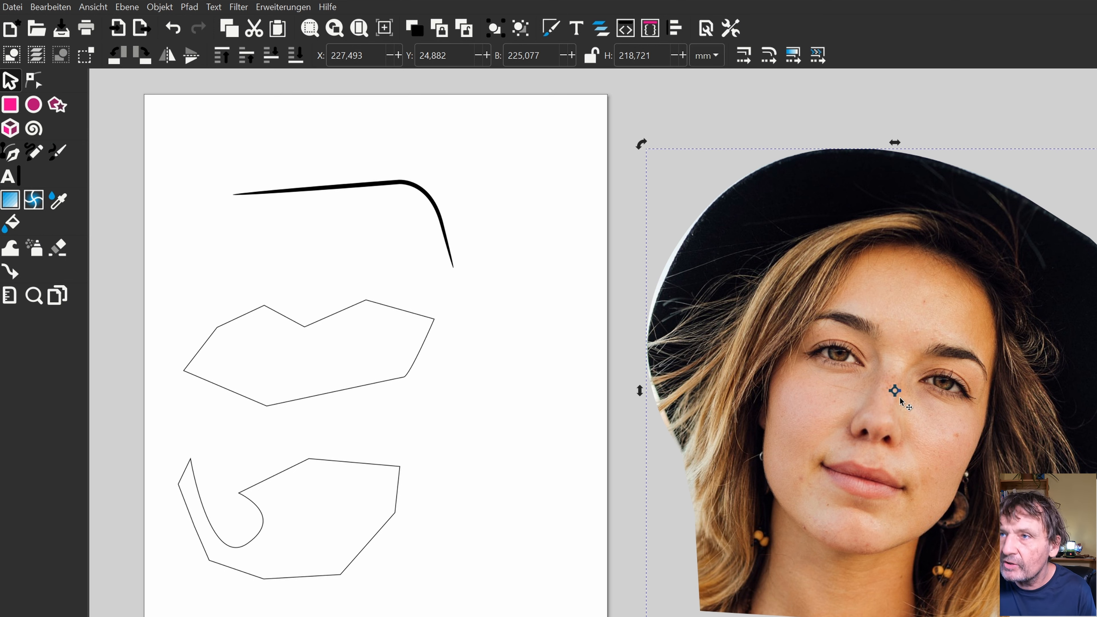
Delete the cut-out portrait and all remaining drawn paths to clear the page
{"action": "key", "text": "Delete"}
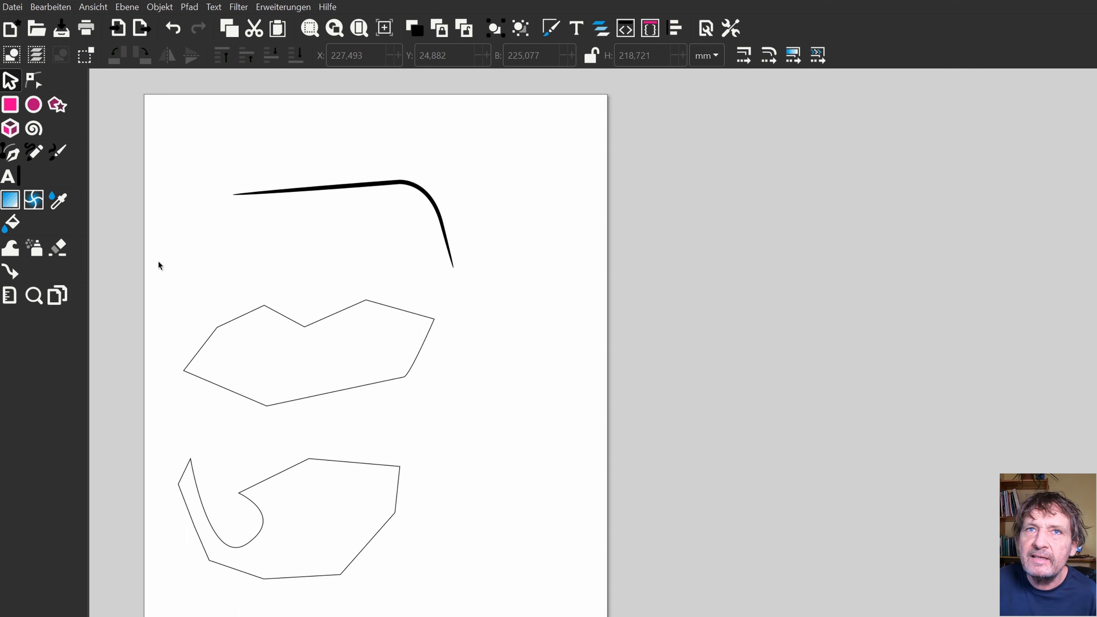
{"action": "key", "text": "ctrl+a"}
{"action": "key", "text": "Delete"}
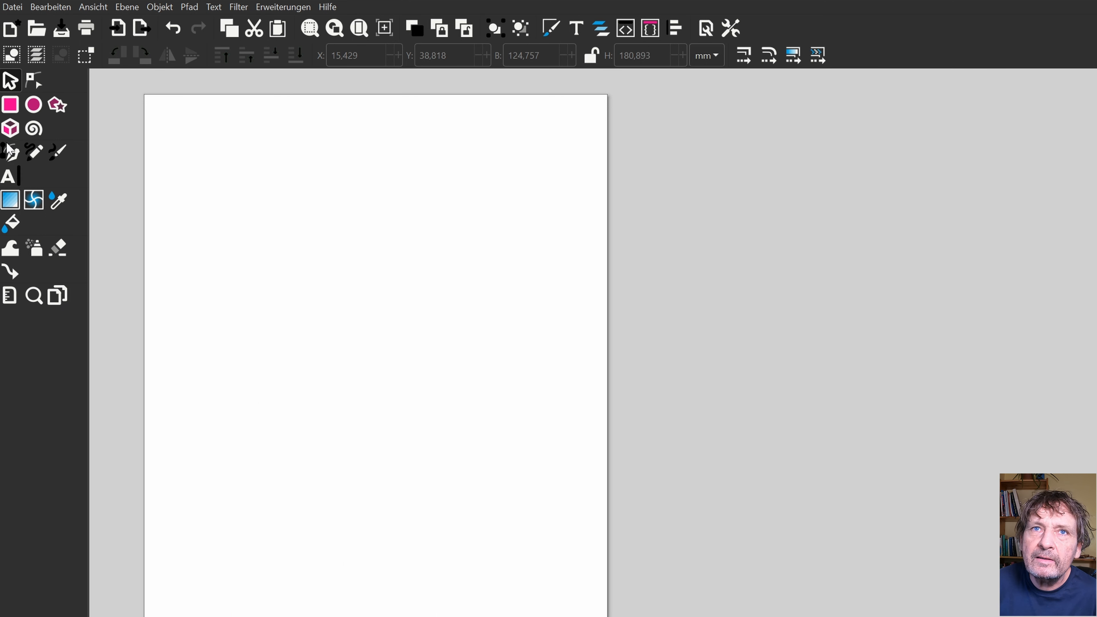
Draw a closed, winding Spiro path with rounded lobes over the upper left part of the page
{"action": "left_click", "coordinate": [9, 159]}
{"action": "left_click", "coordinate": [65, 55]}
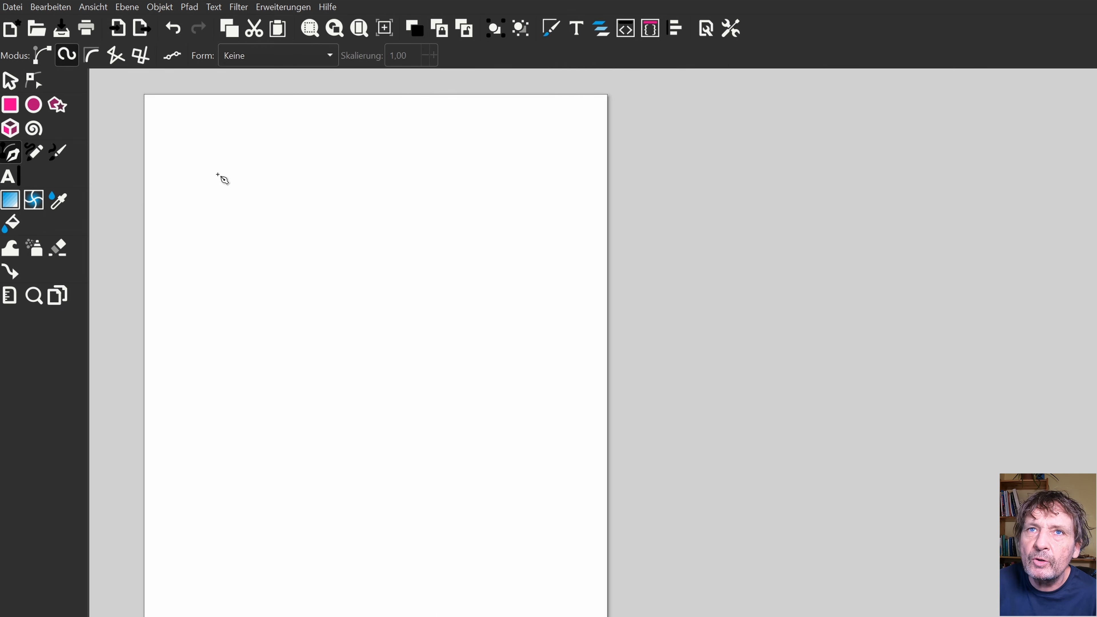
{"action": "left_click", "coordinate": [318, 177]}
{"action": "left_click", "coordinate": [440, 256]}
{"action": "left_click", "coordinate": [411, 363]}
{"action": "left_click", "coordinate": [275, 395]}
{"action": "left_click", "coordinate": [290, 310]}
{"action": "left_click", "coordinate": [252, 279]}
{"action": "left_click", "coordinate": [198, 299]}
{"action": "left_click", "coordinate": [205, 437]}
{"action": "left_click", "coordinate": [183, 490]}
{"action": "left_click", "coordinate": [126, 468]}
{"action": "left_click", "coordinate": [158, 348]}
{"action": "left_click", "coordinate": [156, 270]}
{"action": "left_click", "coordinate": [233, 229]}
{"action": "left_click", "coordinate": [204, 188]}
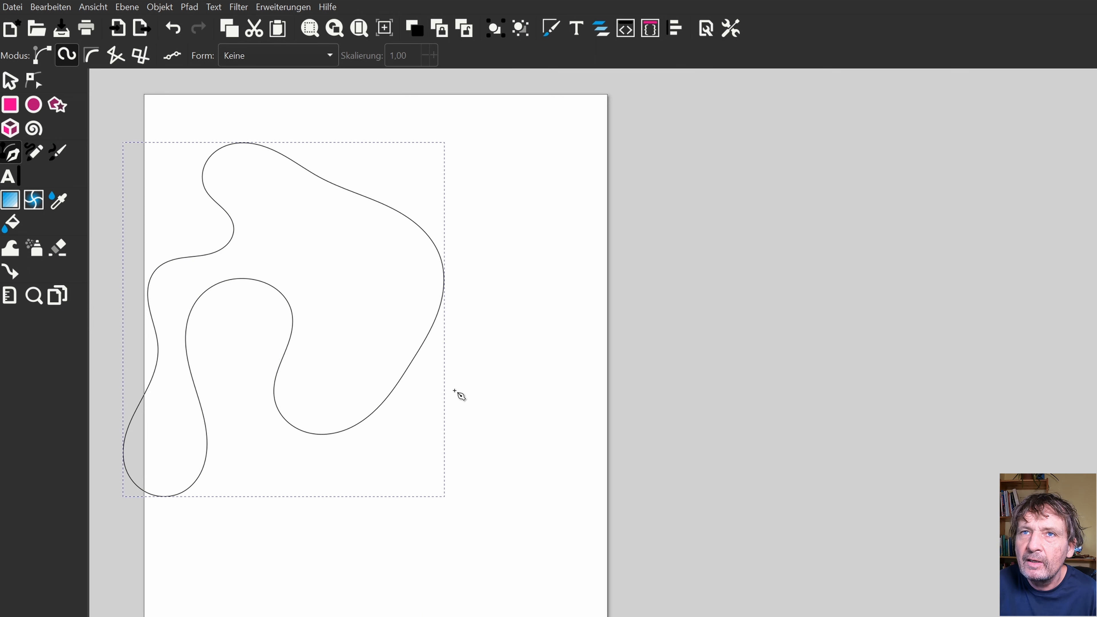
Draw a second closed Spiro path, a curled hook shape, near the page's lower right corner
{"action": "left_click", "coordinate": [523, 528]}
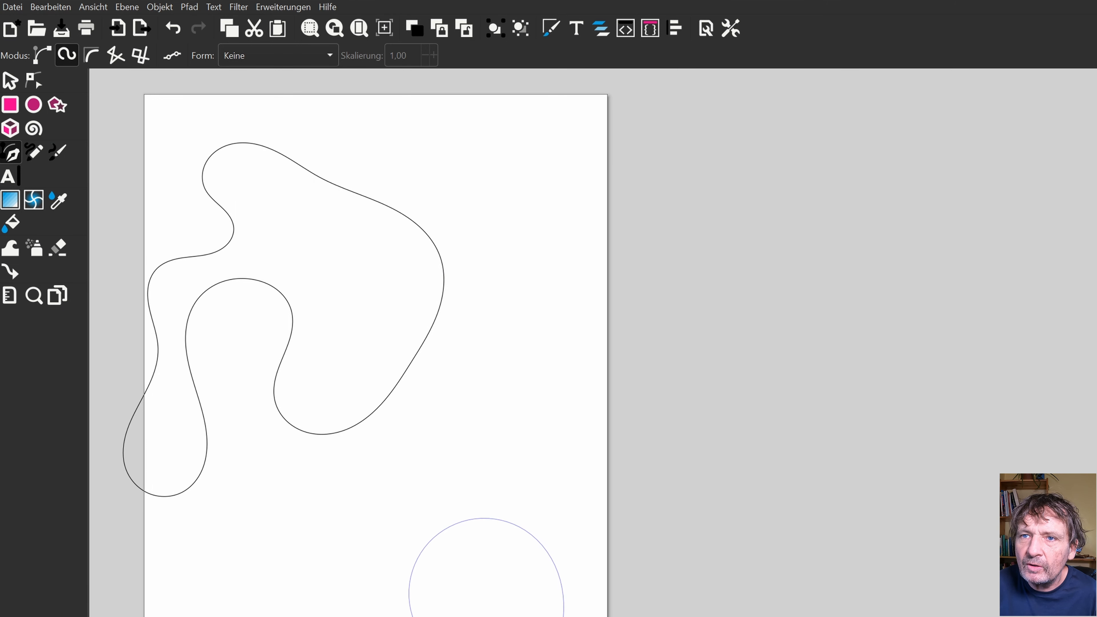
{"action": "left_click", "coordinate": [468, 461]}
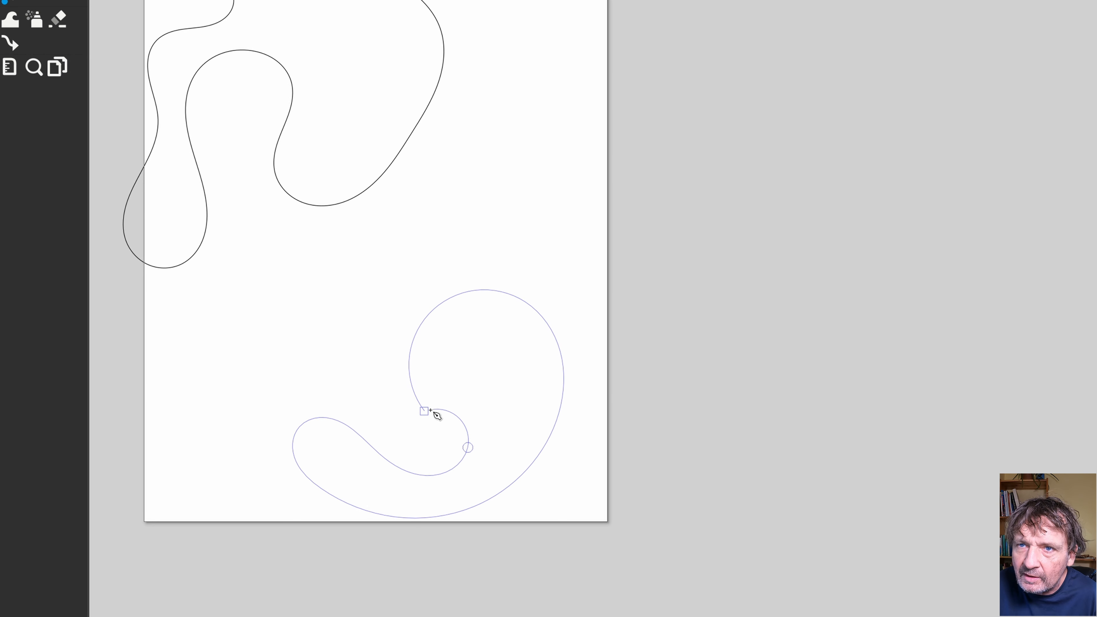
{"action": "left_click", "coordinate": [424, 411]}
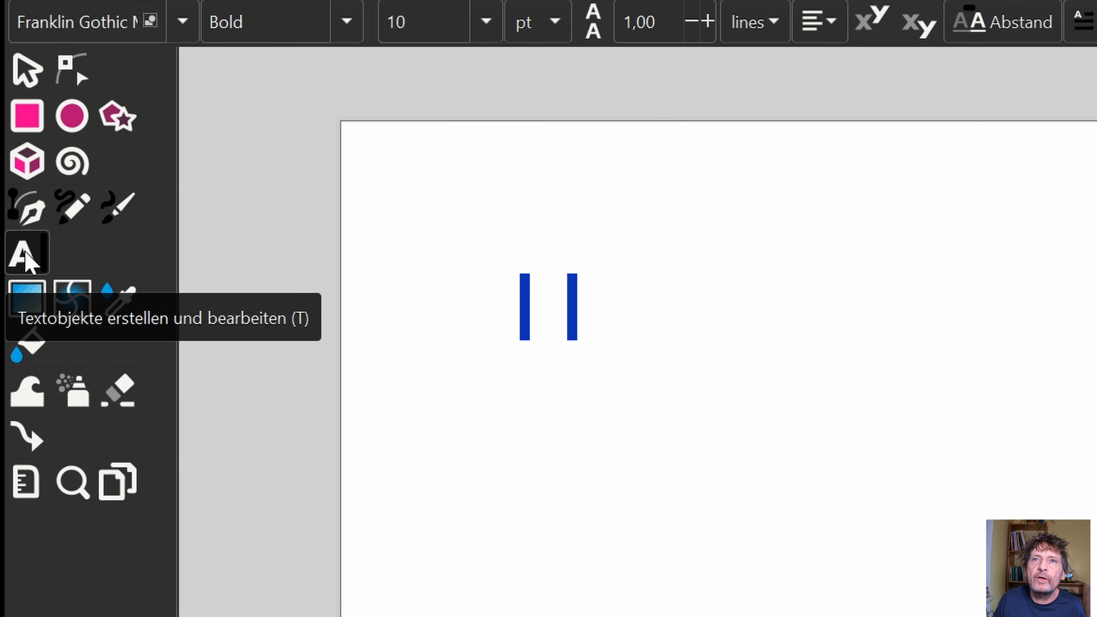
Create a tall text frame on the page and paste the copied German paragraph about Inkscape objects into it
{"action": "left_click_drag", "start_coordinate": [434, 262], "coordinate": [1093, 614]}
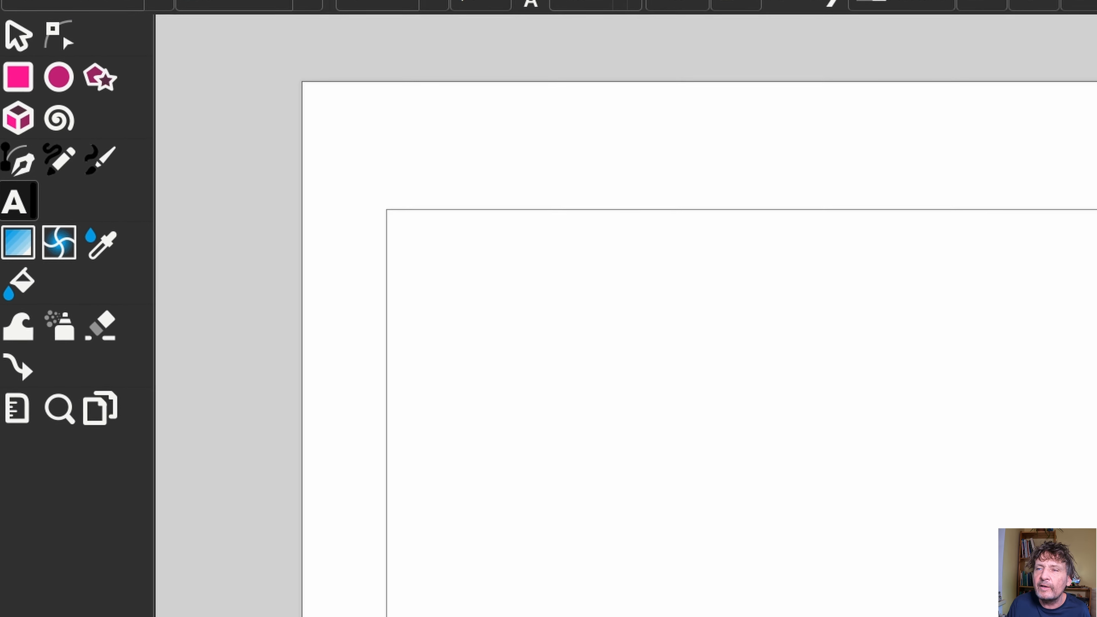
{"action": "left_click_drag", "start_coordinate": [1095, 614], "coordinate": [928, 614]}
{"action": "left_click_drag", "start_coordinate": [709, 616], "coordinate": [708, 616]}
{"action": "key", "text": "ctrl+v"}
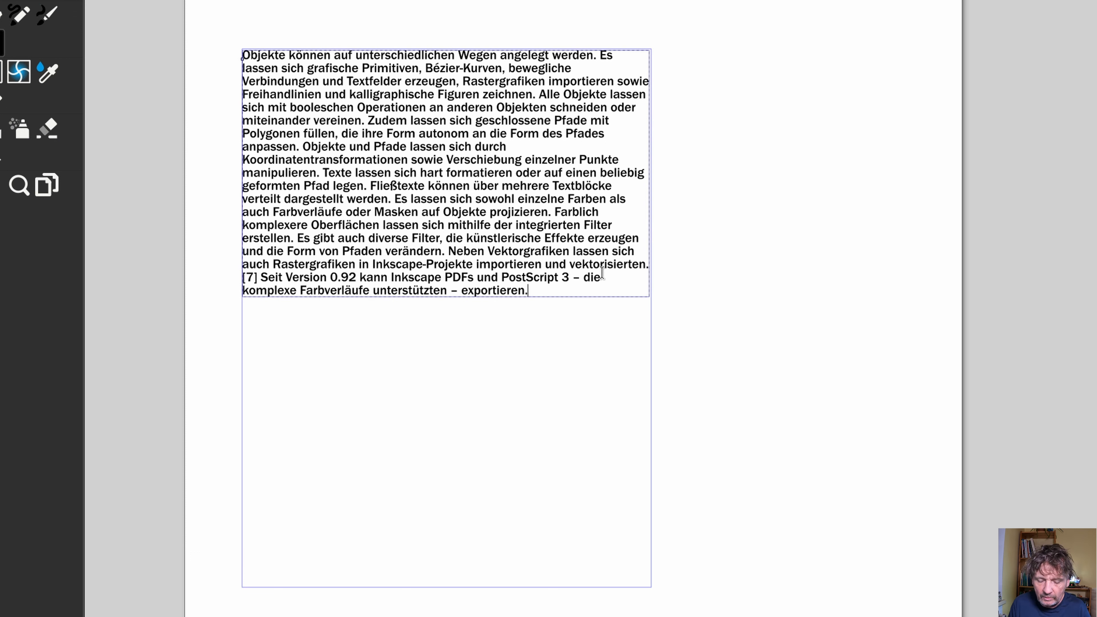
Add the line "Inkscape Tutorial 2022" beneath the pasted paragraph, separated by one blank line
{"action": "key", "text": "Return"}
{"action": "key", "text": "Return"}
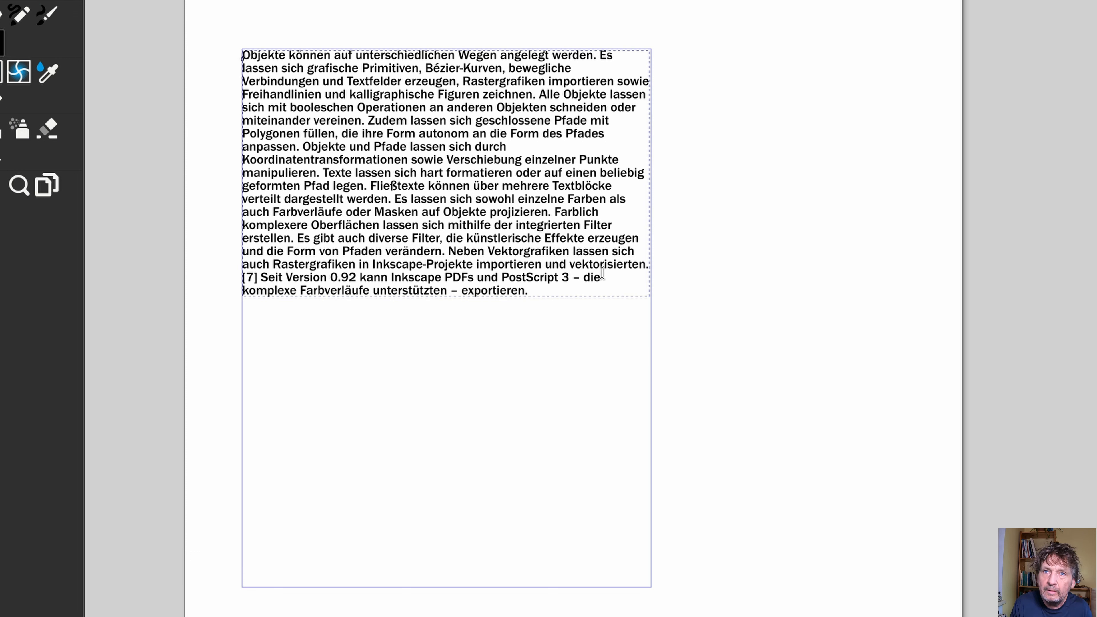
{"action": "type", "text": "Inkscop"}
{"action": "key", "text": "BackSpace"}
{"action": "key", "text": "BackSpace"}
{"action": "type", "text": "ap"}
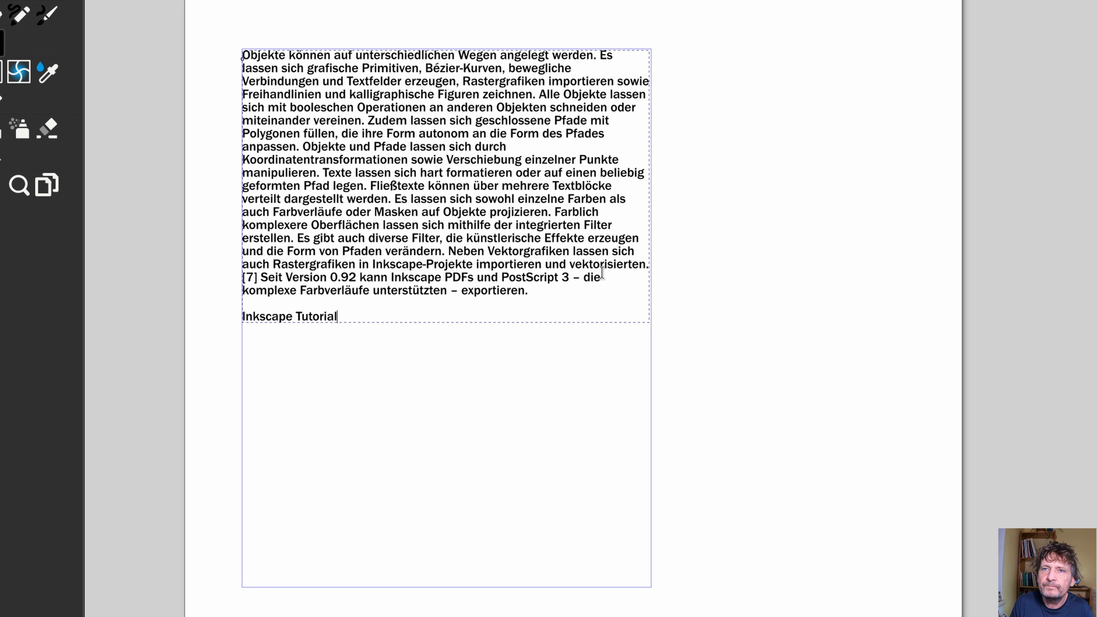
{"action": "type", "text": "e Tutorial 2022"}
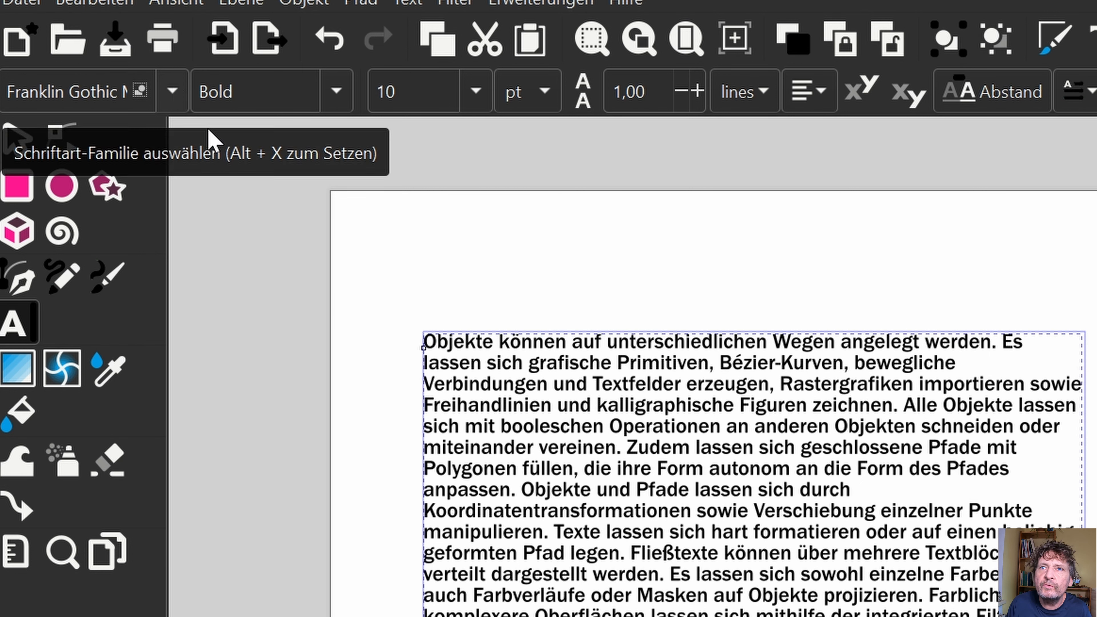
Set the frame text's font family to Arial and its style to Normal
{"action": "left_click", "coordinate": [172, 91]}
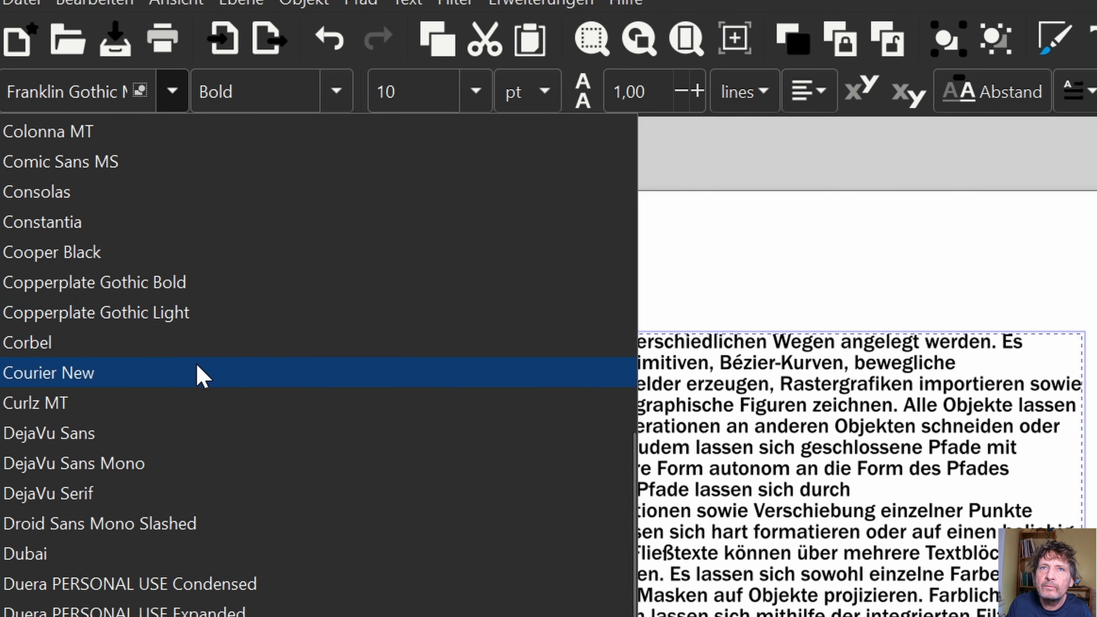
{"action": "scroll", "coordinate": [201, 376], "scroll_direction": "up", "scroll_amount": 10}
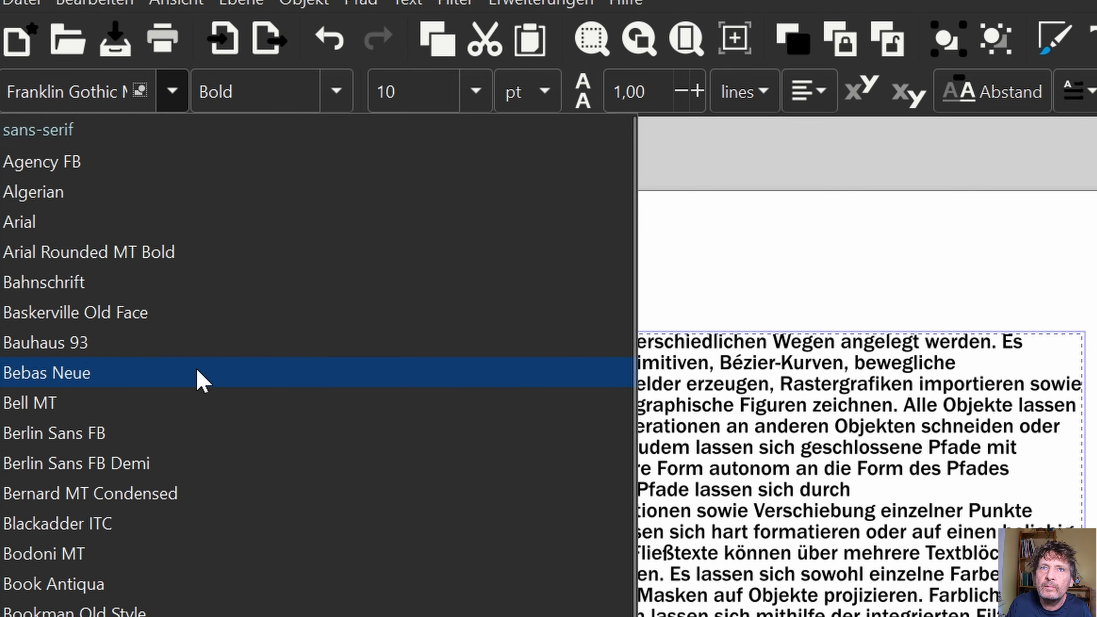
{"action": "left_click", "coordinate": [20, 226]}
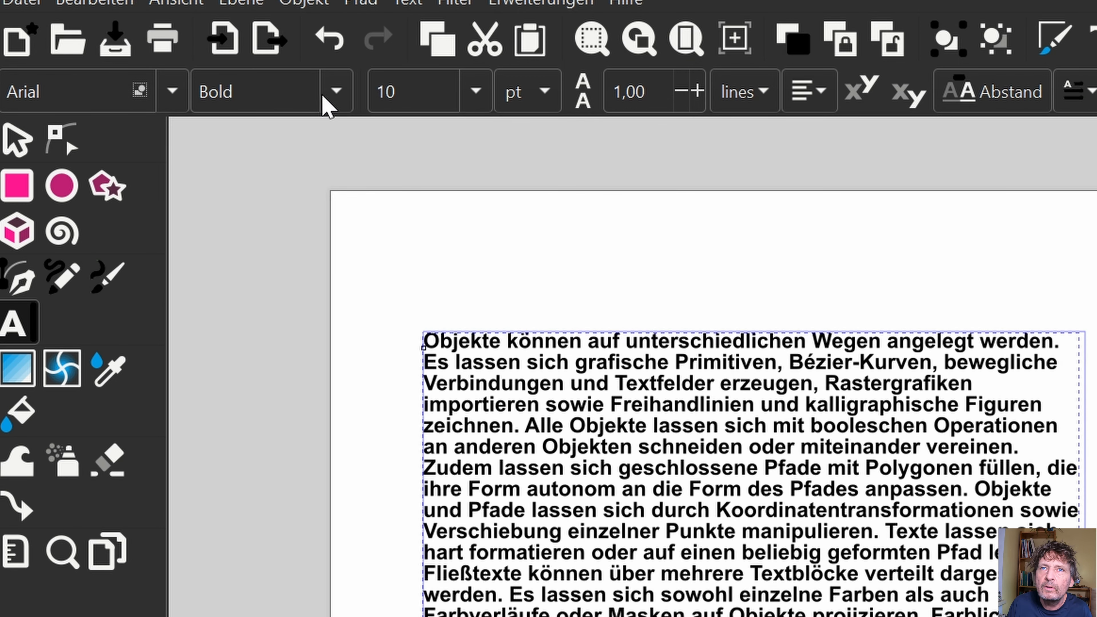
{"action": "left_click", "coordinate": [337, 93]}
{"action": "left_click", "coordinate": [254, 166]}
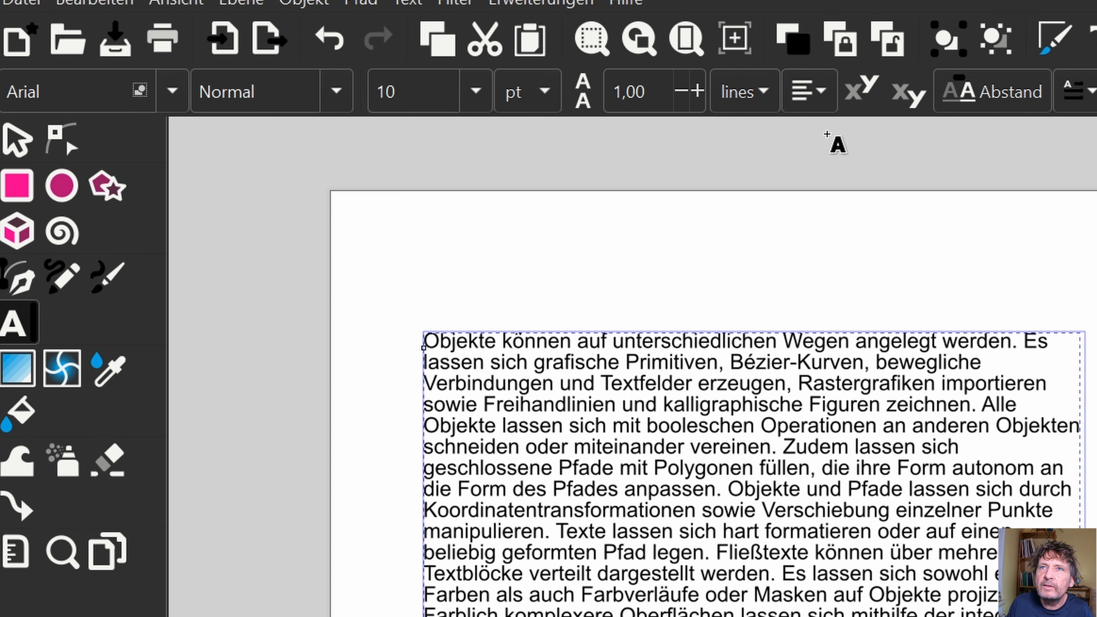
Set the frame text's line spacing to 1,40 lines
{"action": "left_click", "coordinate": [766, 94]}
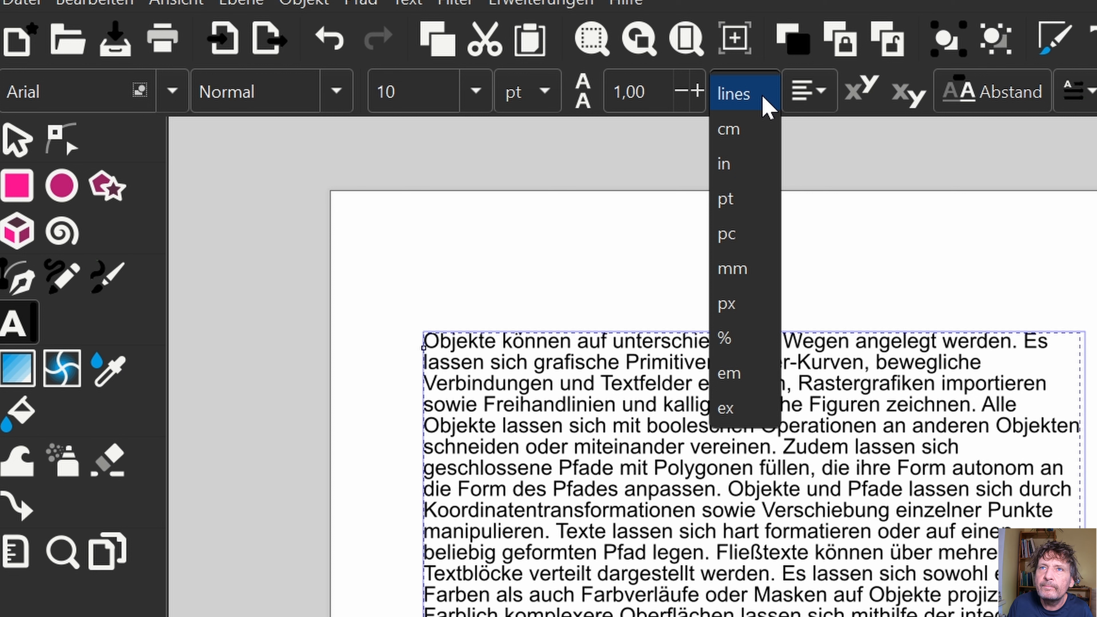
{"action": "left_click", "coordinate": [698, 92]}
{"action": "left_click", "coordinate": [698, 91]}
{"action": "left_click", "coordinate": [698, 92]}
{"action": "left_click", "coordinate": [698, 91]}
{"action": "left_click", "coordinate": [697, 92]}
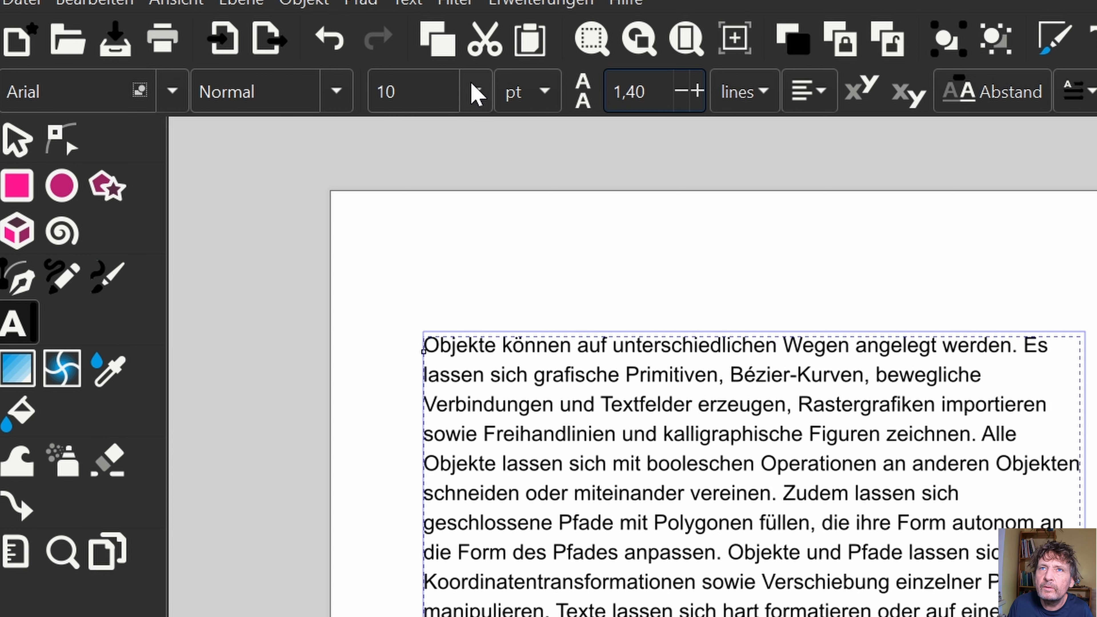
Try a font size of 12 pt on the frame text and return it to 10 pt
{"action": "left_click", "coordinate": [477, 93]}
{"action": "left_click", "coordinate": [414, 346]}
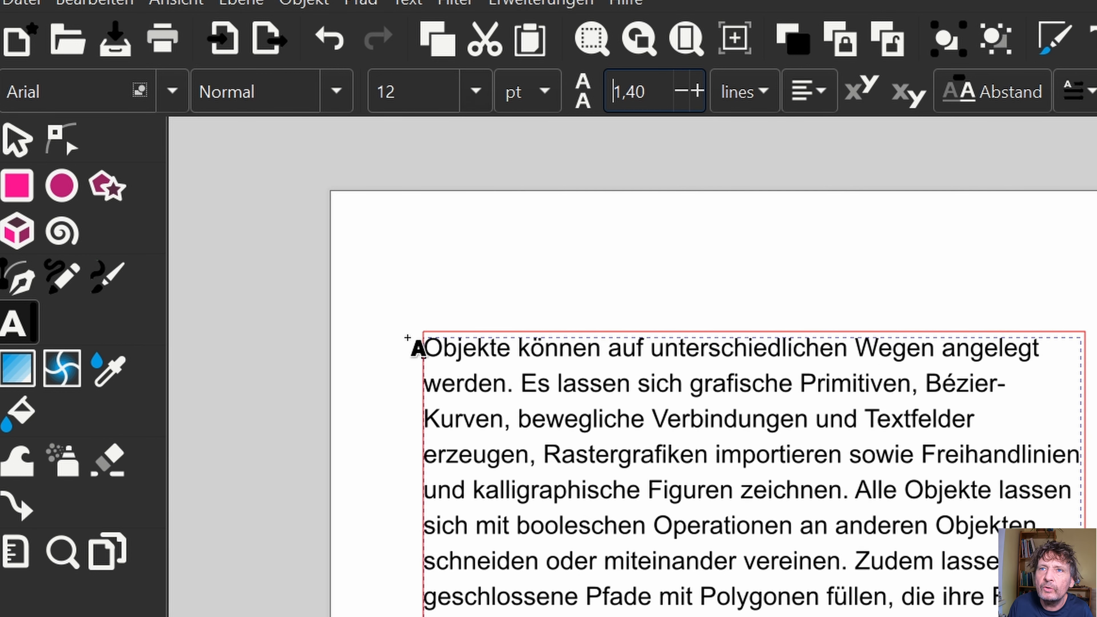
{"action": "left_click", "coordinate": [476, 92]}
{"action": "left_click", "coordinate": [388, 274]}
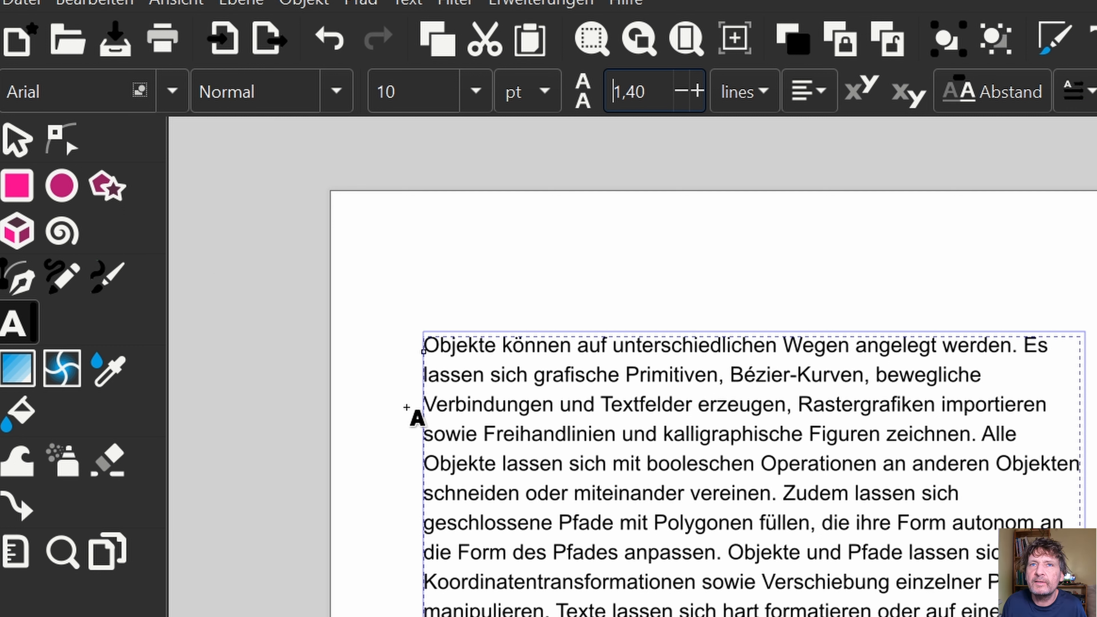
Draw a rectangle about 109 × 152 mm beside the text and an ellipse with radii about 57 × 37 mm overlapping its right edge
{"action": "left_click", "coordinate": [16, 185]}
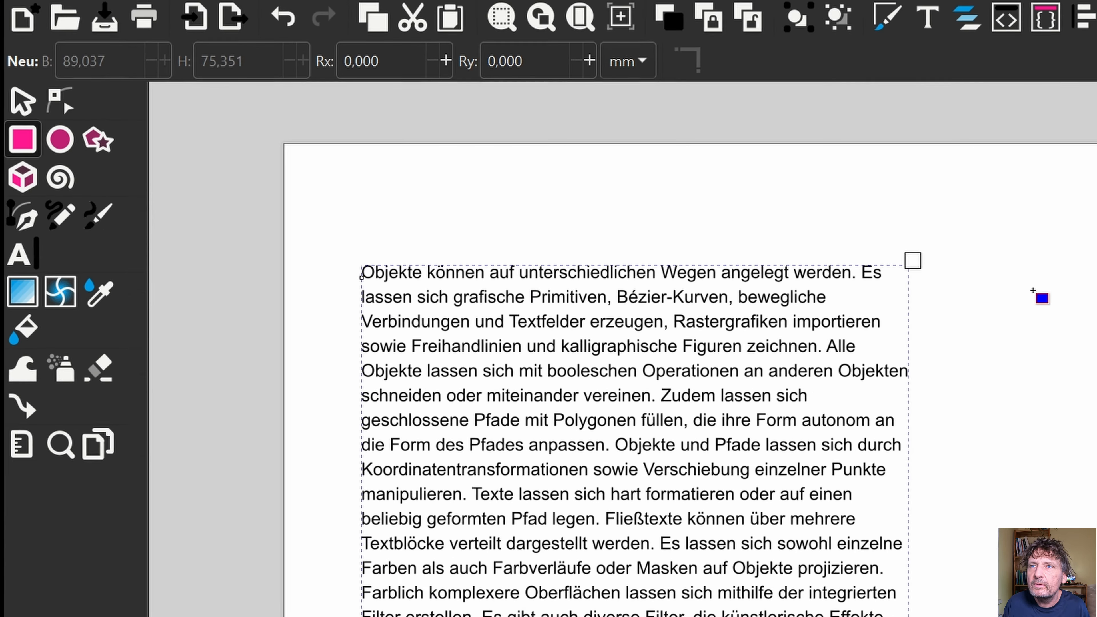
{"action": "left_click_drag", "start_coordinate": [1033, 290], "coordinate": [1096, 616]}
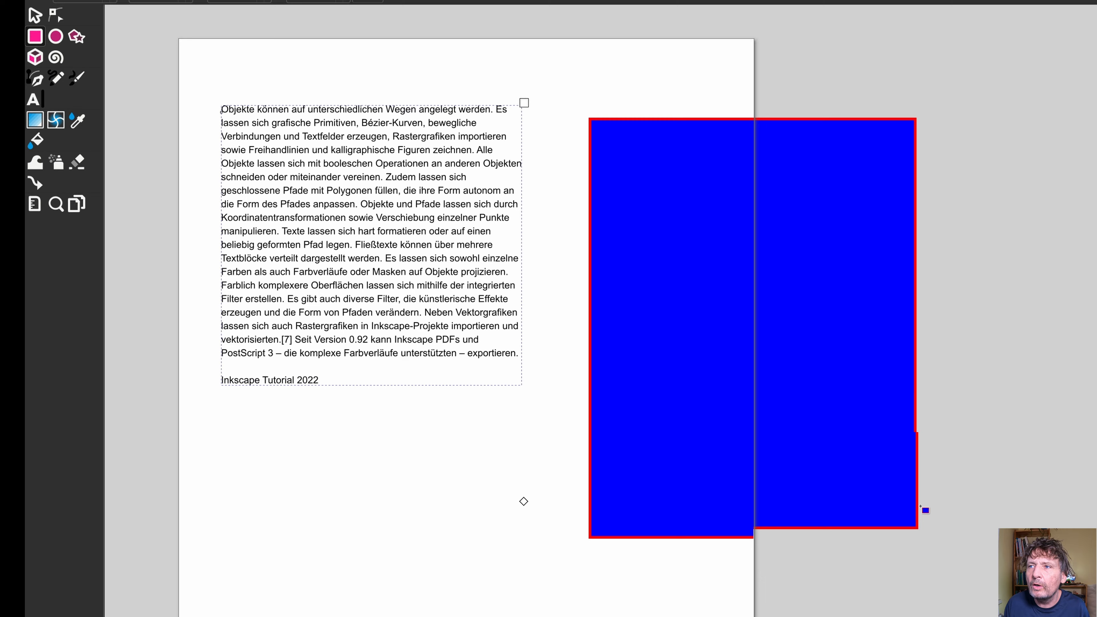
{"action": "left_click_drag", "start_coordinate": [921, 506], "coordinate": [889, 536]}
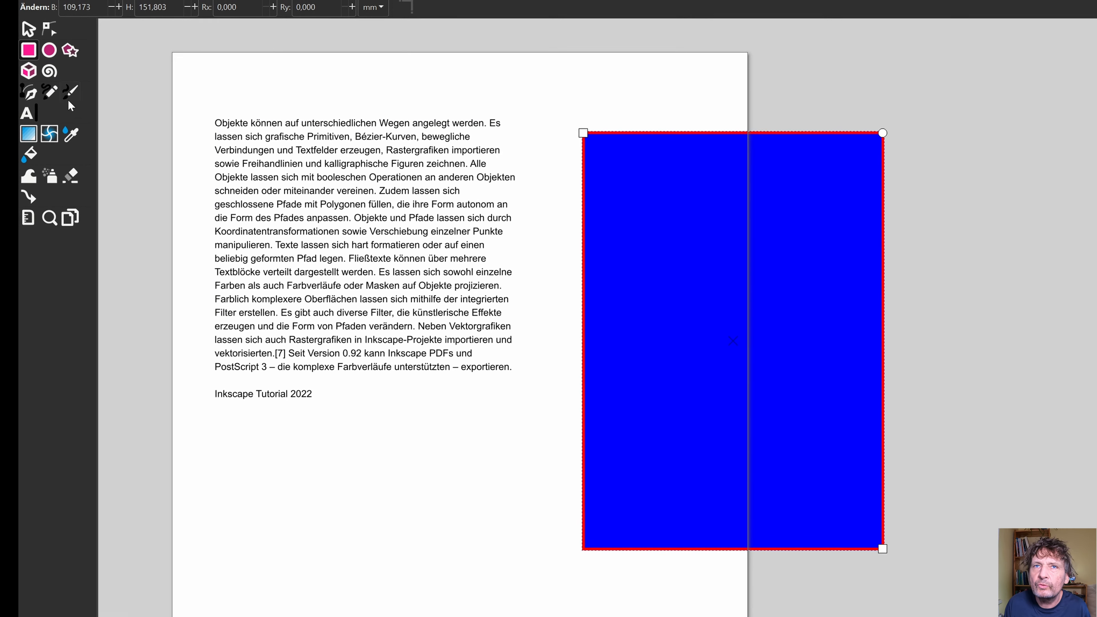
{"action": "key", "text": "e"}
{"action": "left_click_drag", "start_coordinate": [779, 269], "coordinate": [1090, 468]}
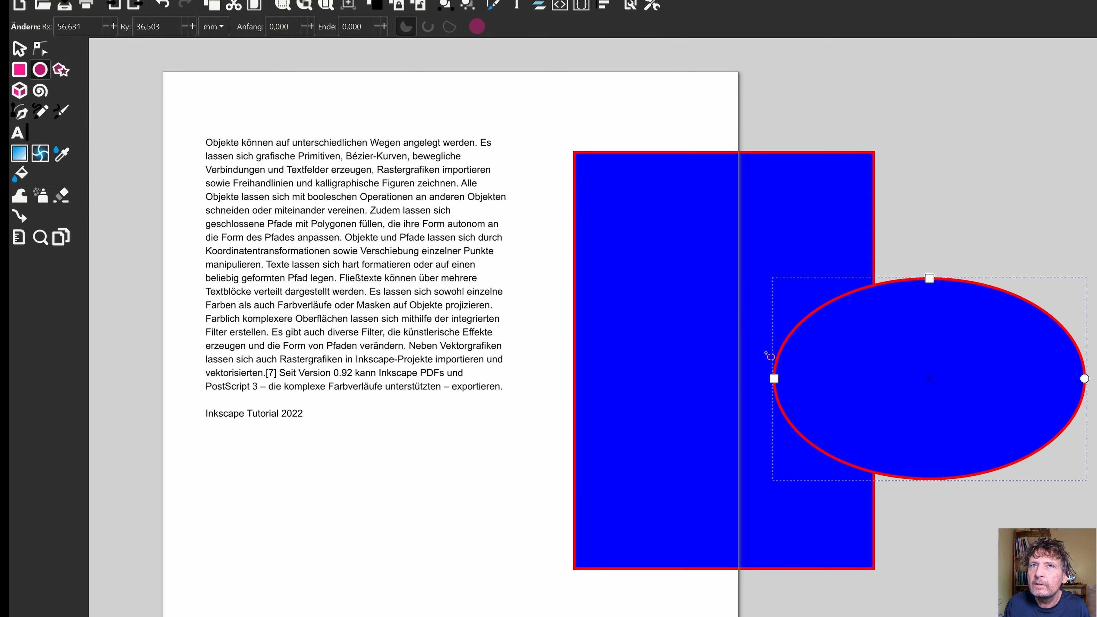
Subtract the ellipse from the rectangle with Difference and remove the fill of the cut-out shape
{"action": "key", "text": "s"}
{"action": "left_click", "coordinate": [627, 170], "text": "shift"}
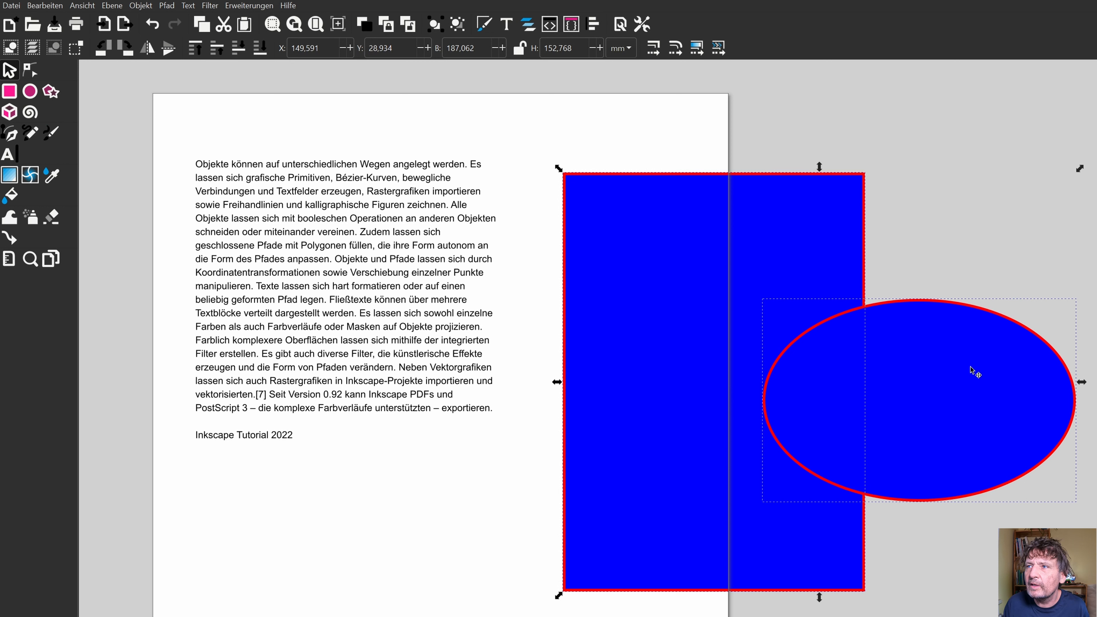
{"action": "left_click", "coordinate": [167, 5]}
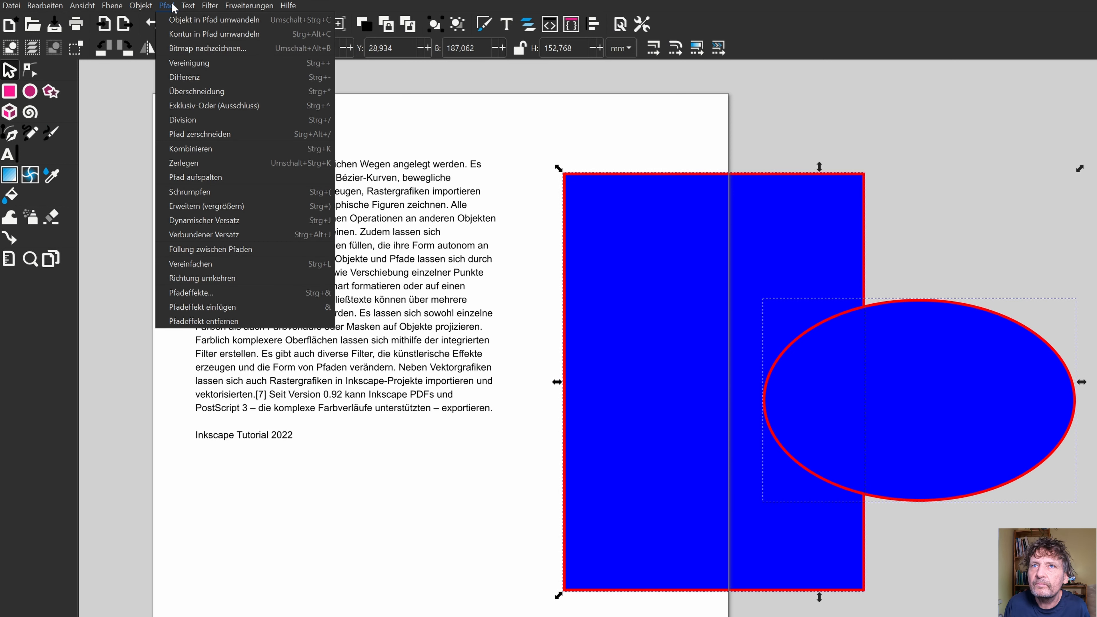
{"action": "left_click", "coordinate": [186, 78]}
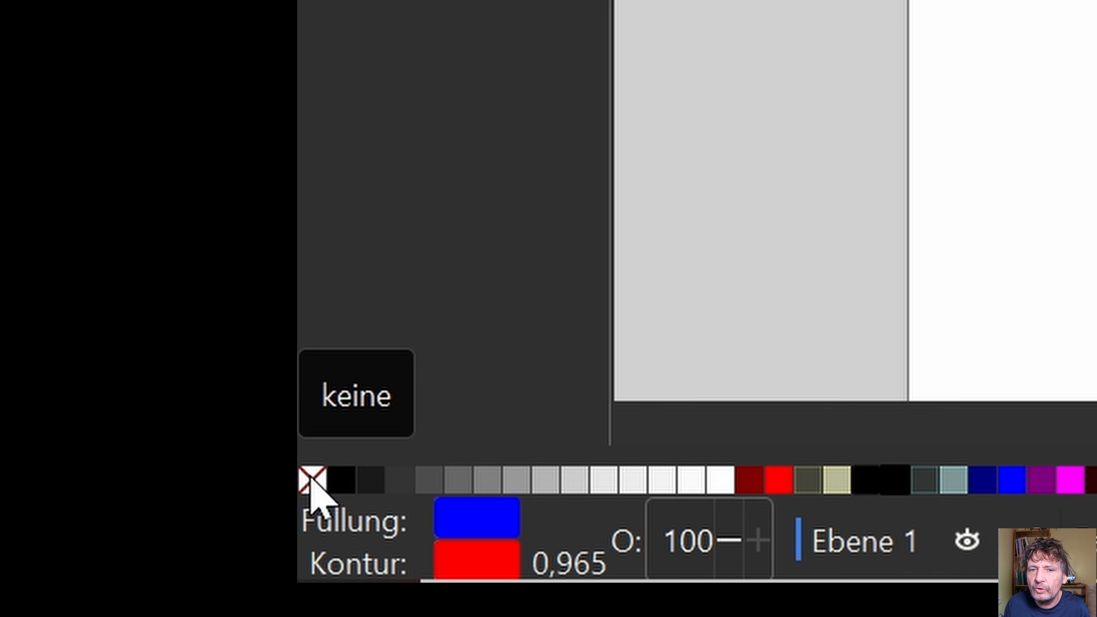
{"action": "left_click", "coordinate": [312, 480]}
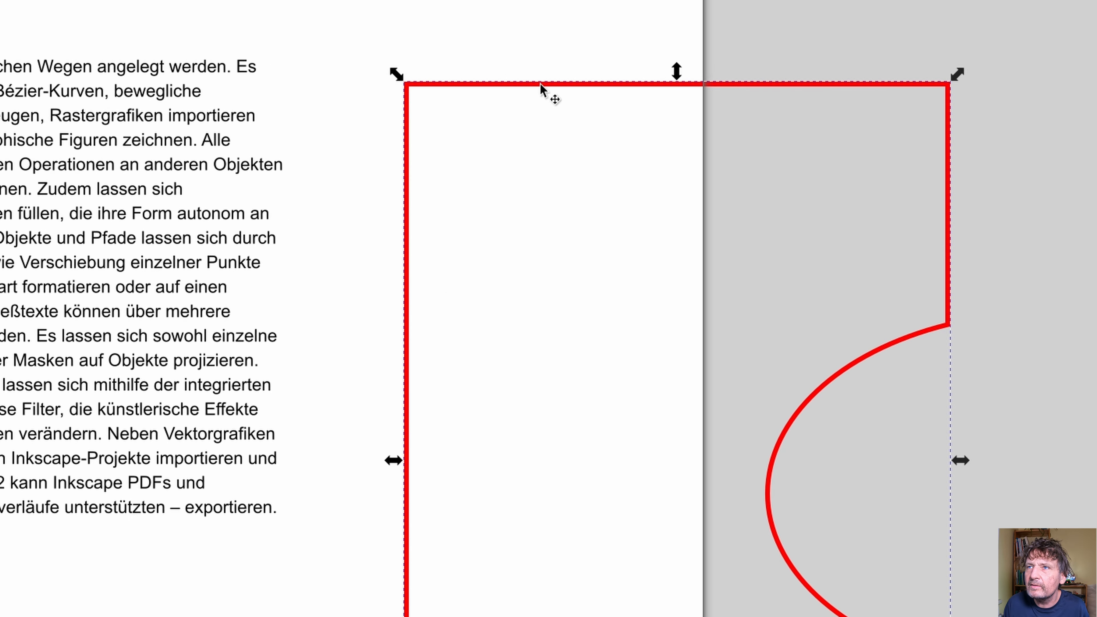
Flow the framed text into the red-outlined cut-out shape and move the shape fully onto the page
{"action": "left_click_drag", "start_coordinate": [541, 85], "coordinate": [594, 27]}
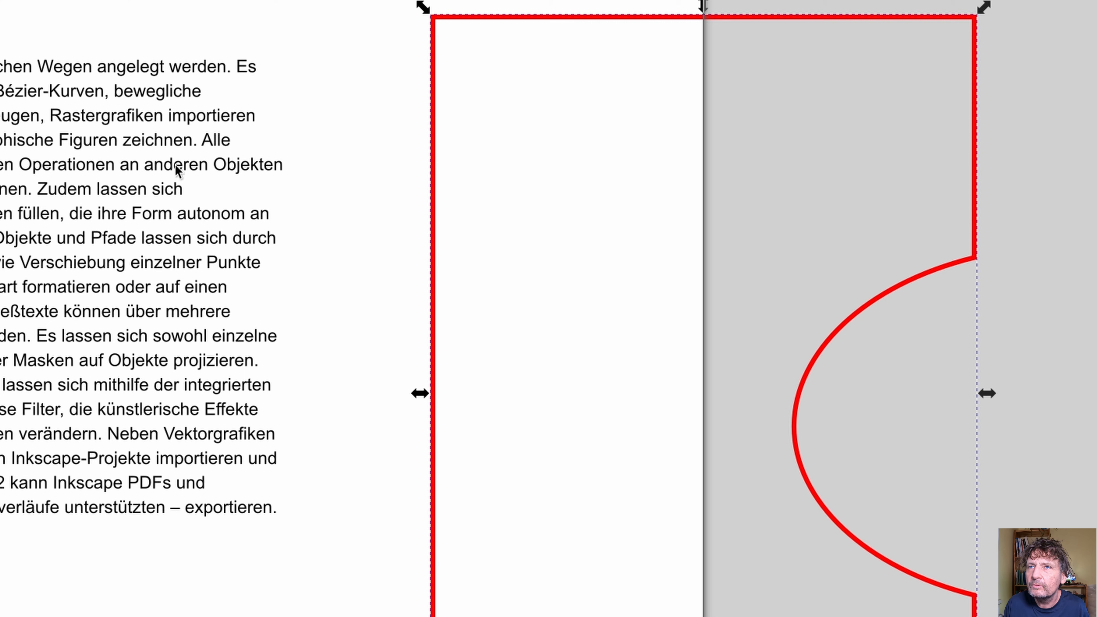
{"action": "left_click", "coordinate": [131, 191]}
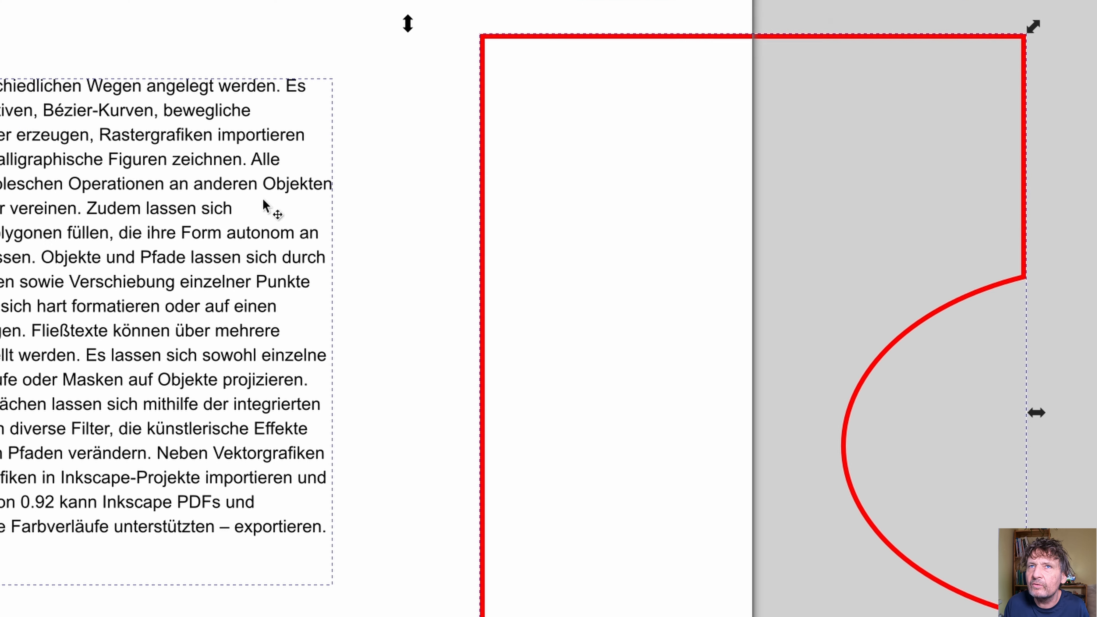
{"action": "left_click", "coordinate": [320, 12]}
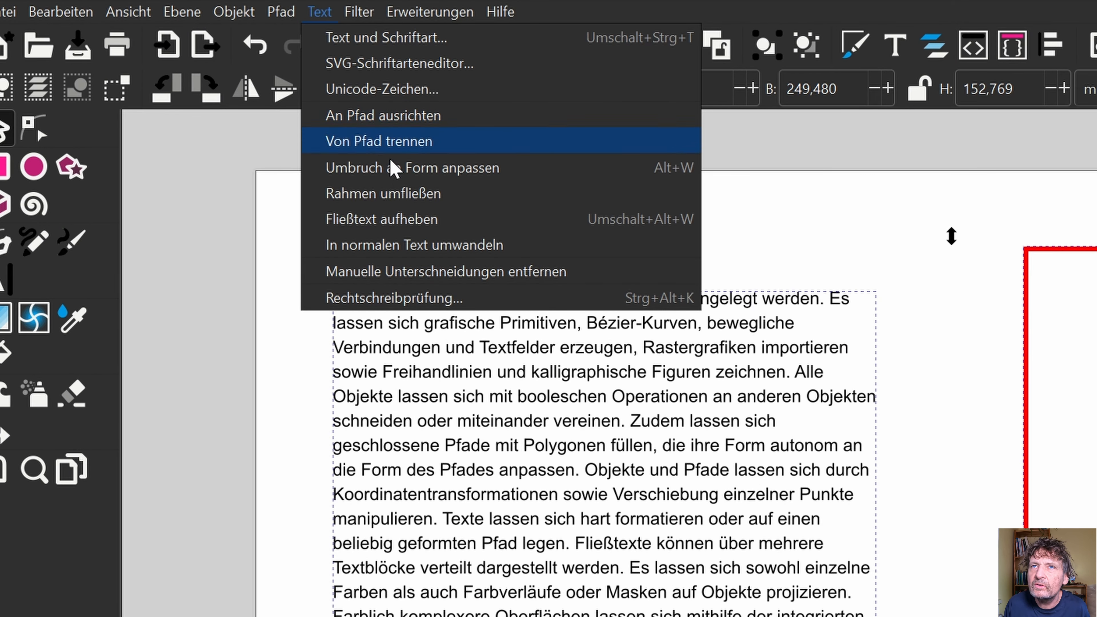
{"action": "left_click", "coordinate": [395, 169]}
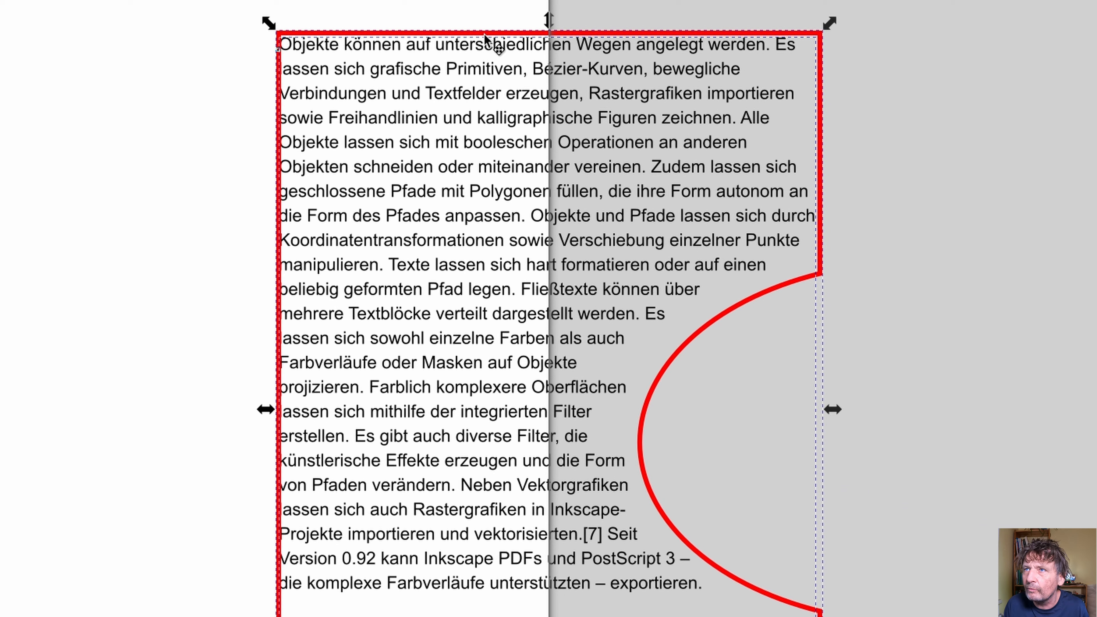
{"action": "left_click_drag", "start_coordinate": [485, 36], "coordinate": [0, 70]}
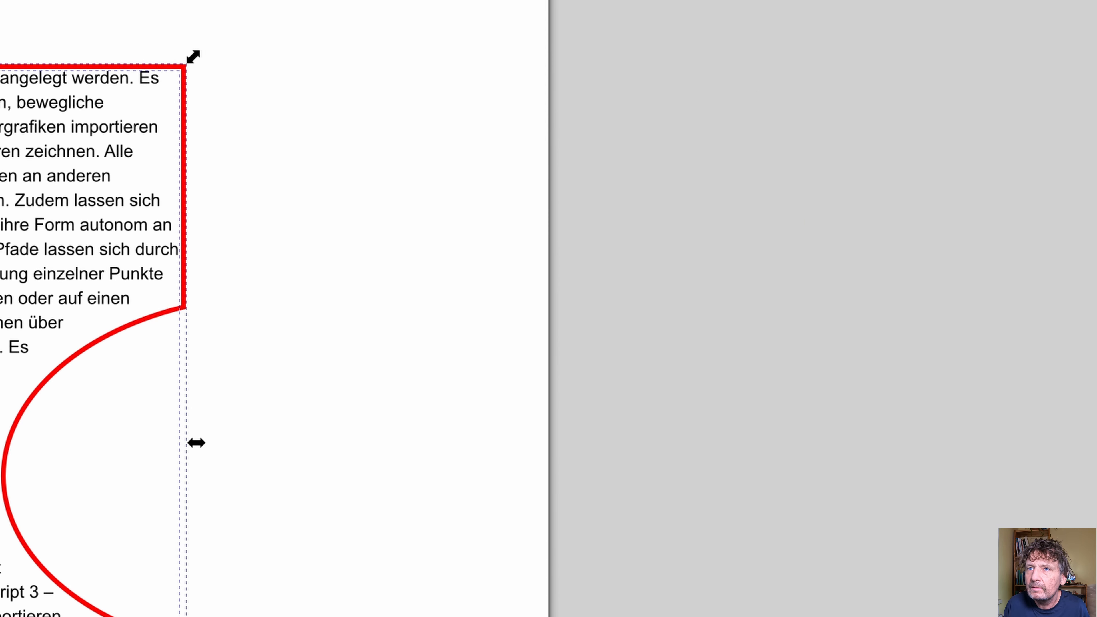
Add an inner margin between the red shape's outline and the text flowed inside it
{"action": "left_click", "coordinate": [384, 333]}
{"action": "left_click", "coordinate": [101, 130]}
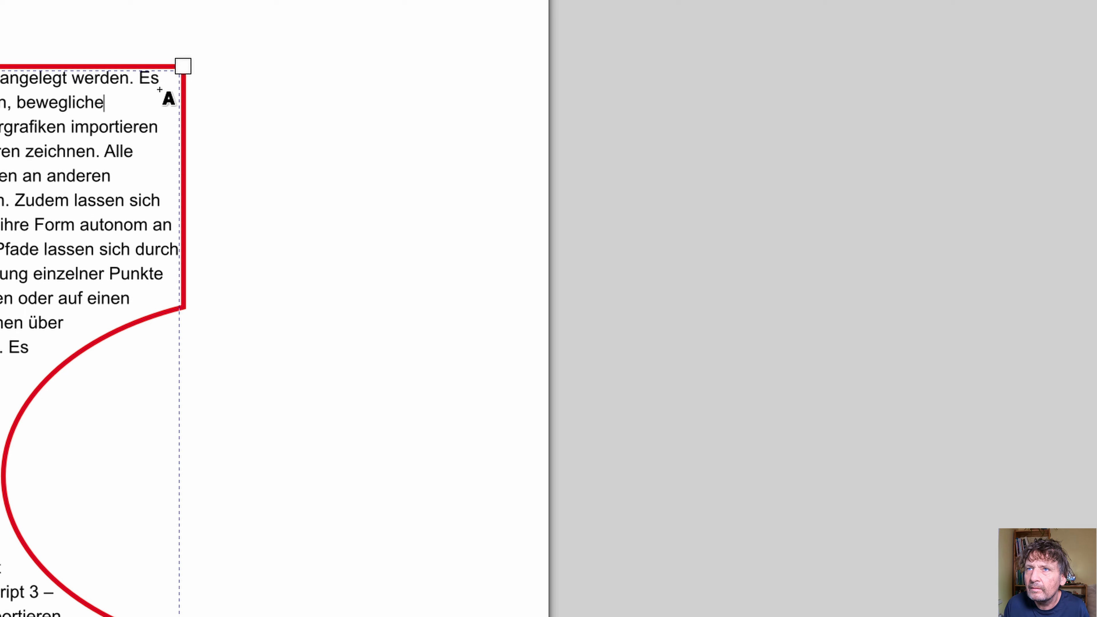
{"action": "left_click_drag", "start_coordinate": [183, 67], "coordinate": [164, 90]}
{"action": "left_click_drag", "start_coordinate": [366, 91], "coordinate": [357, 103]}
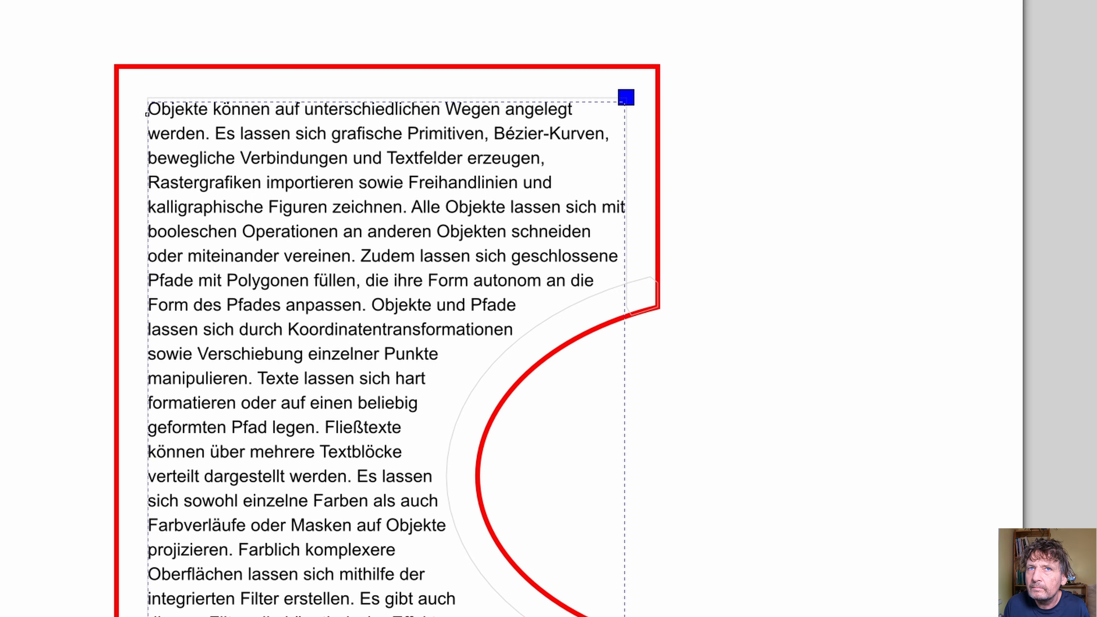
Draw a rectangle about 75 × 52 mm to the right of the text shape and fill it dark blue
{"action": "scroll", "coordinate": [587, 339], "scroll_direction": "up", "scroll_amount": 4}
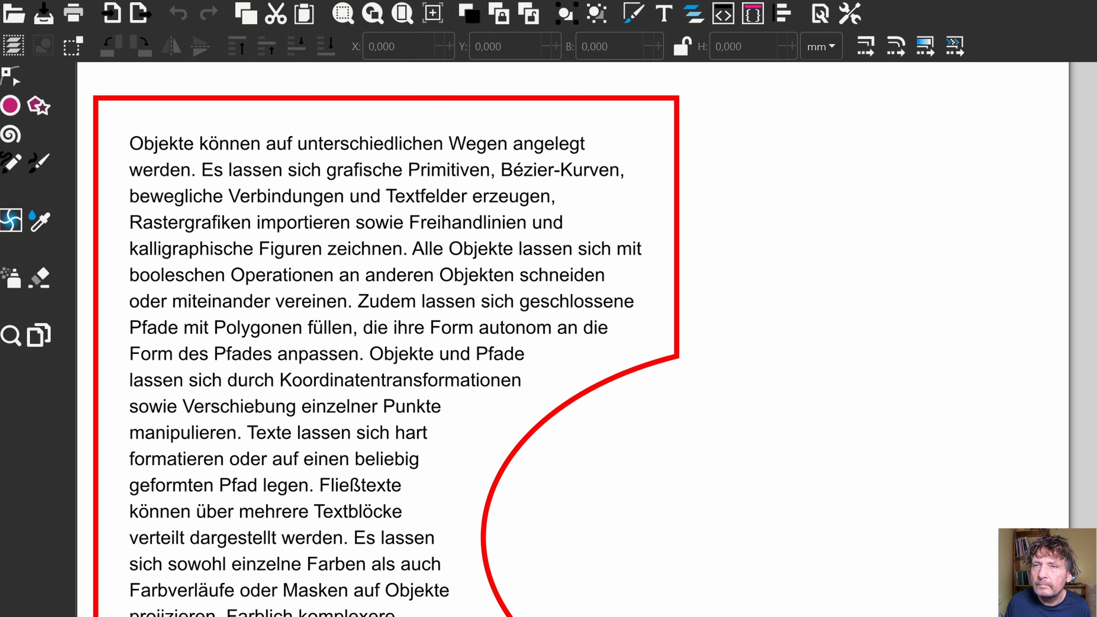
{"action": "scroll", "coordinate": [587, 339], "scroll_direction": "down", "scroll_amount": 1}
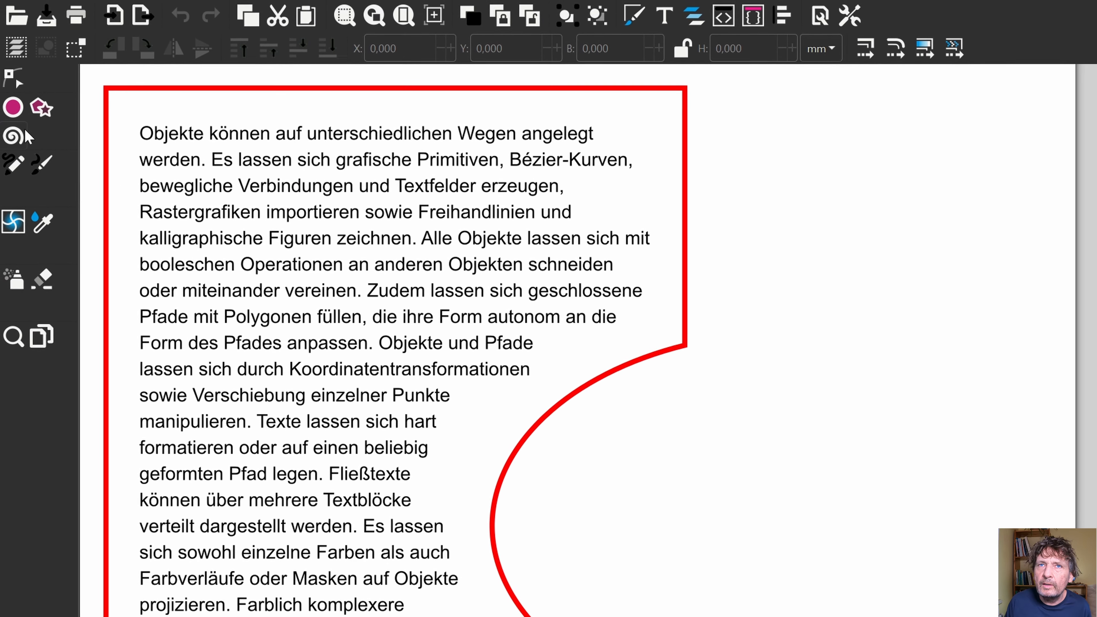
{"action": "key", "text": "r"}
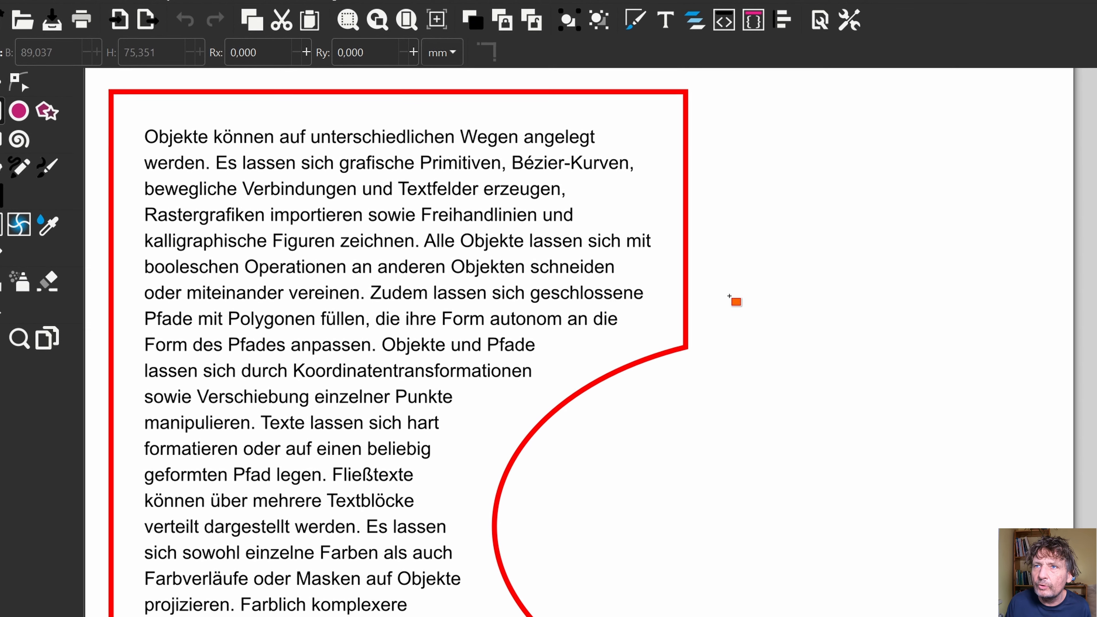
{"action": "left_click_drag", "start_coordinate": [725, 279], "coordinate": [1096, 554]}
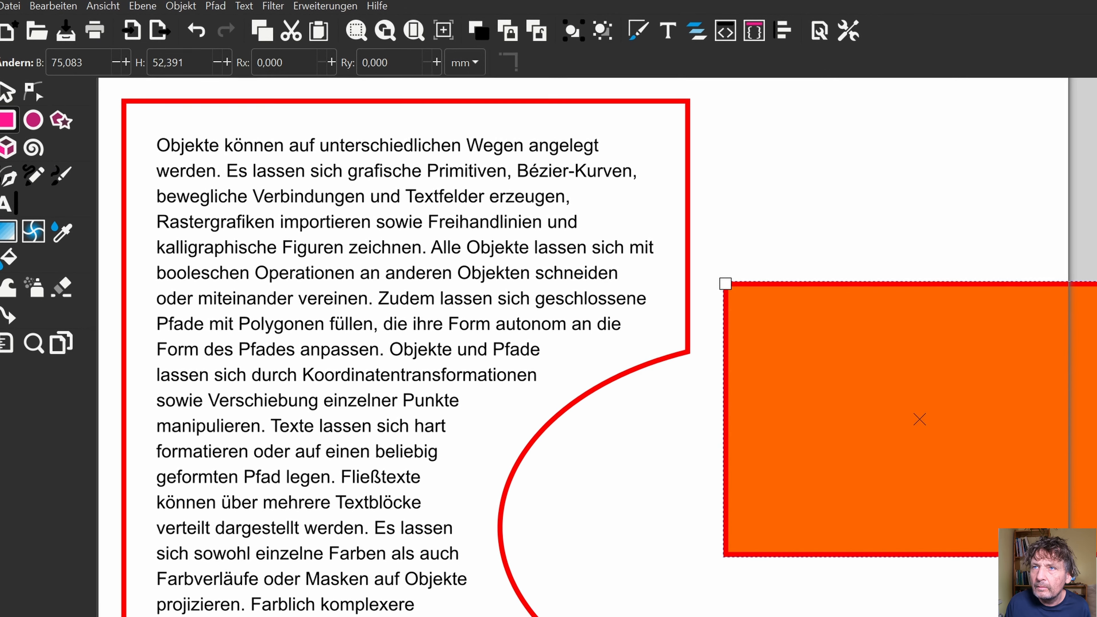
{"action": "left_click", "coordinate": [303, 616]}
Shrink the dark blue rectangle to about 39 × 34 mm and place it beside the text shape's upper part
{"action": "key", "text": "s"}
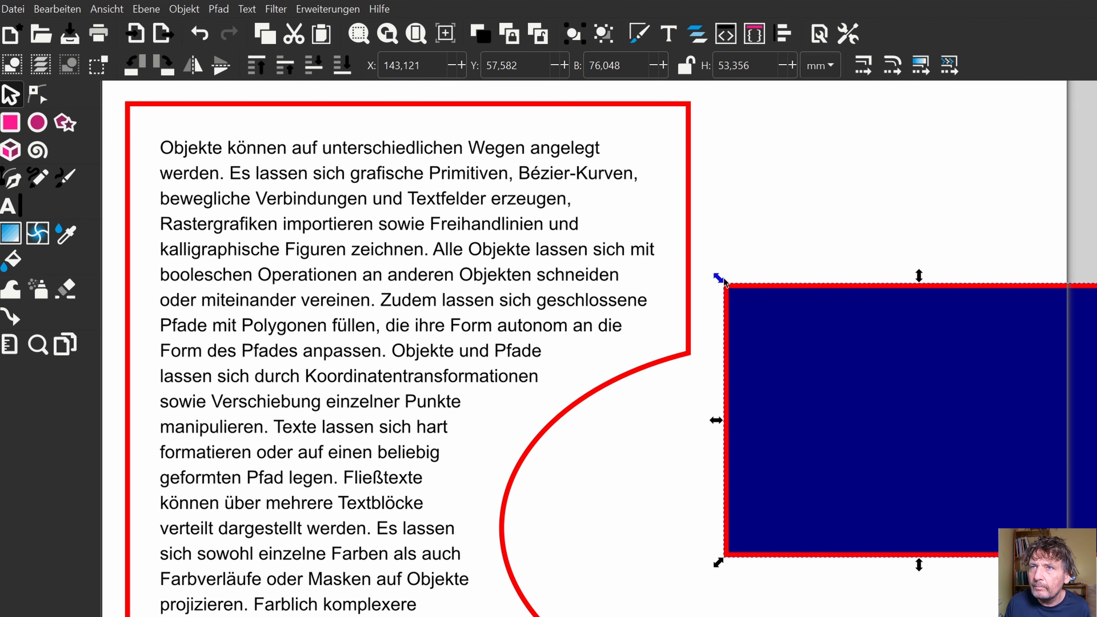
{"action": "left_click_drag", "start_coordinate": [717, 279], "coordinate": [249, 237]}
{"action": "left_click_drag", "start_coordinate": [301, 289], "coordinate": [814, 300]}
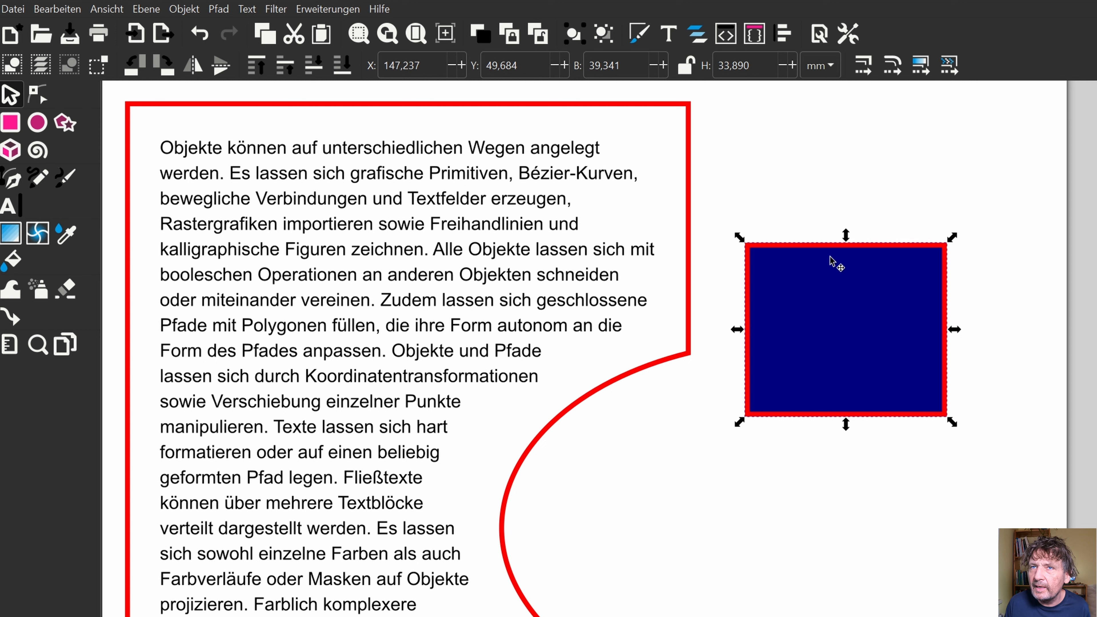
Make the flowed text wrap around the dark blue rectangle and move the rectangle into the text's upper left area
{"action": "left_click", "coordinate": [539, 282]}
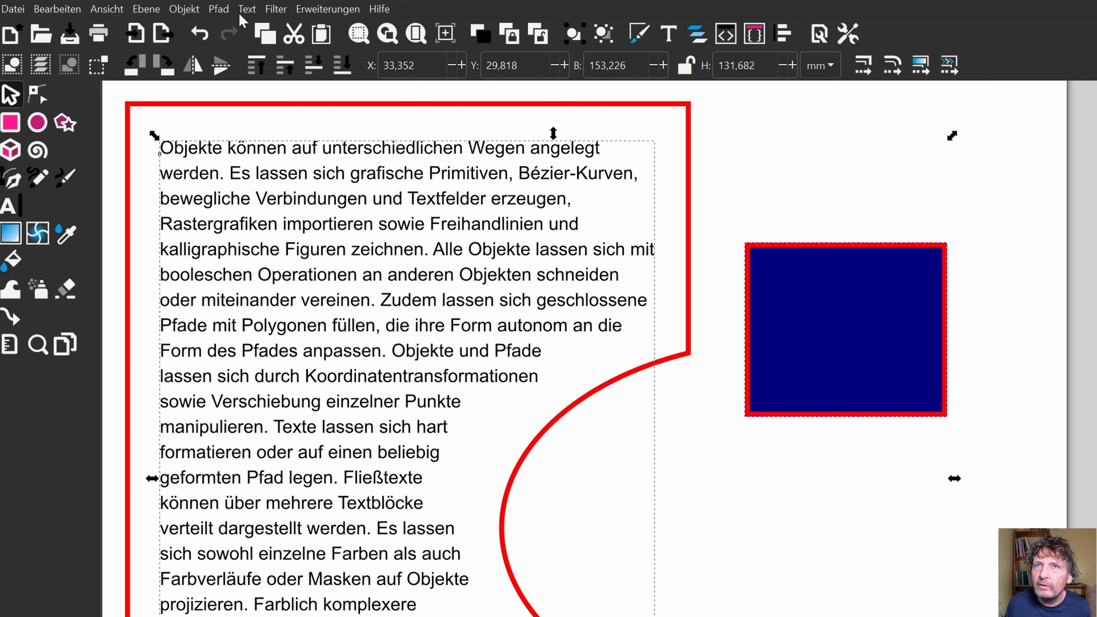
{"action": "left_click", "coordinate": [247, 9]}
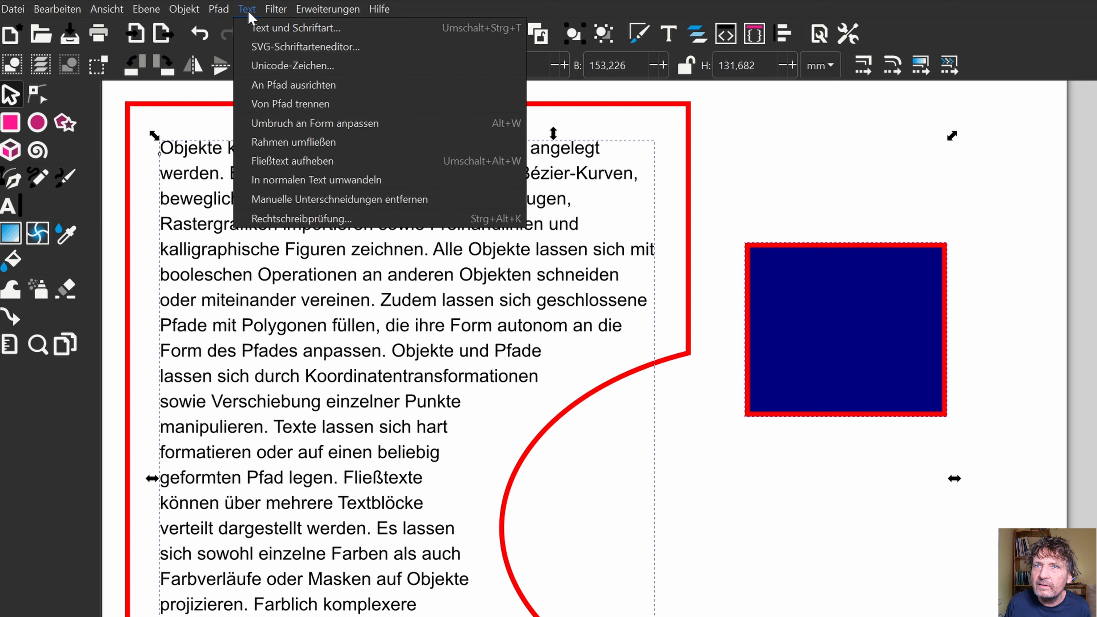
{"action": "left_click", "coordinate": [299, 143]}
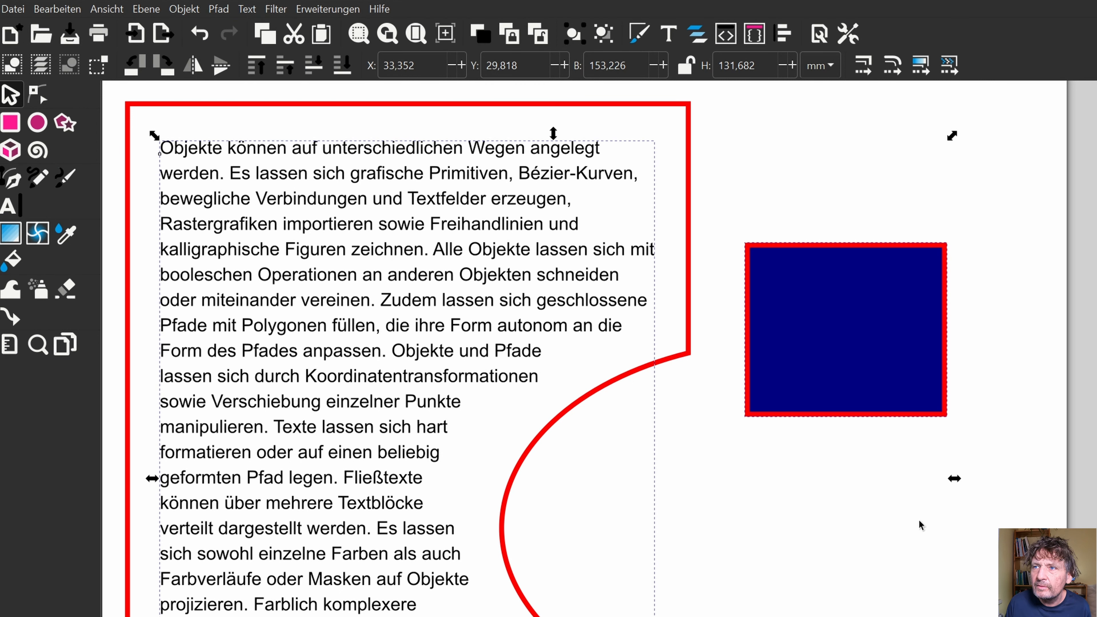
{"action": "key", "text": "Escape"}
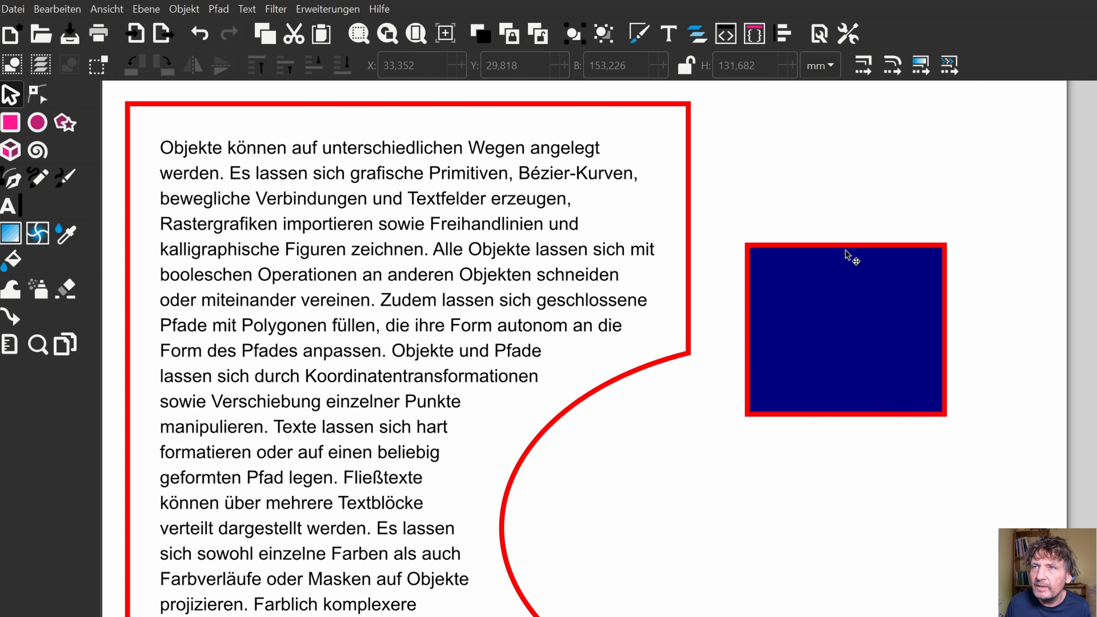
{"action": "left_click", "coordinate": [846, 255]}
{"action": "left_click_drag", "start_coordinate": [846, 255], "coordinate": [342, 262]}
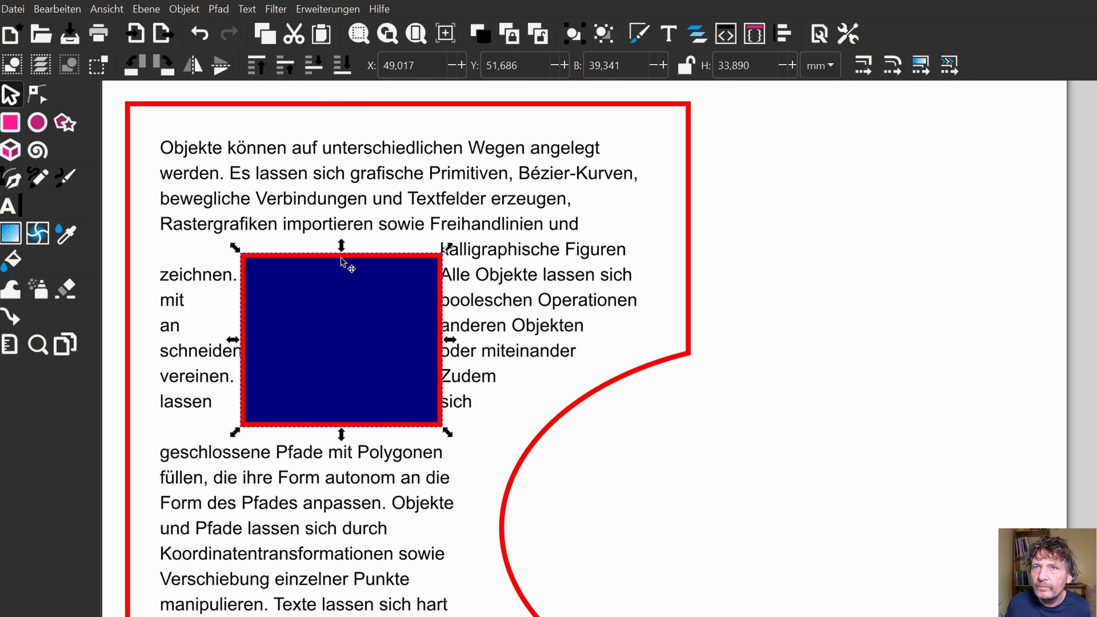
Widen the text's wrap margin around the dark blue rectangle and clear the selection
{"action": "key", "text": "t"}
{"action": "left_click_drag", "start_coordinate": [439, 255], "coordinate": [499, 230]}
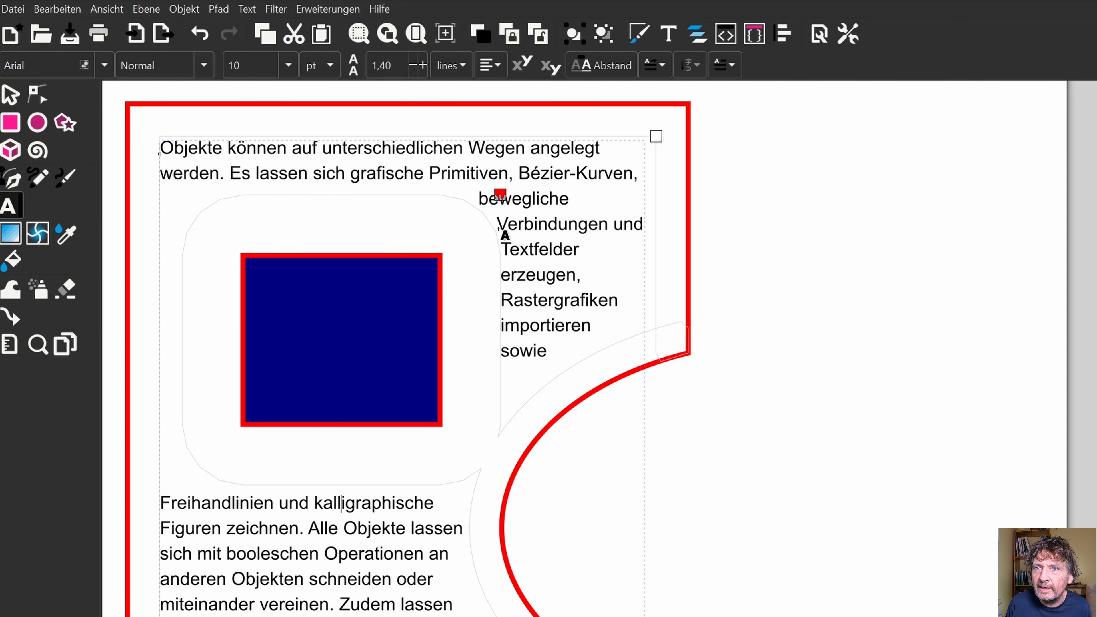
{"action": "key", "text": "F1"}
{"action": "left_click", "coordinate": [754, 331]}
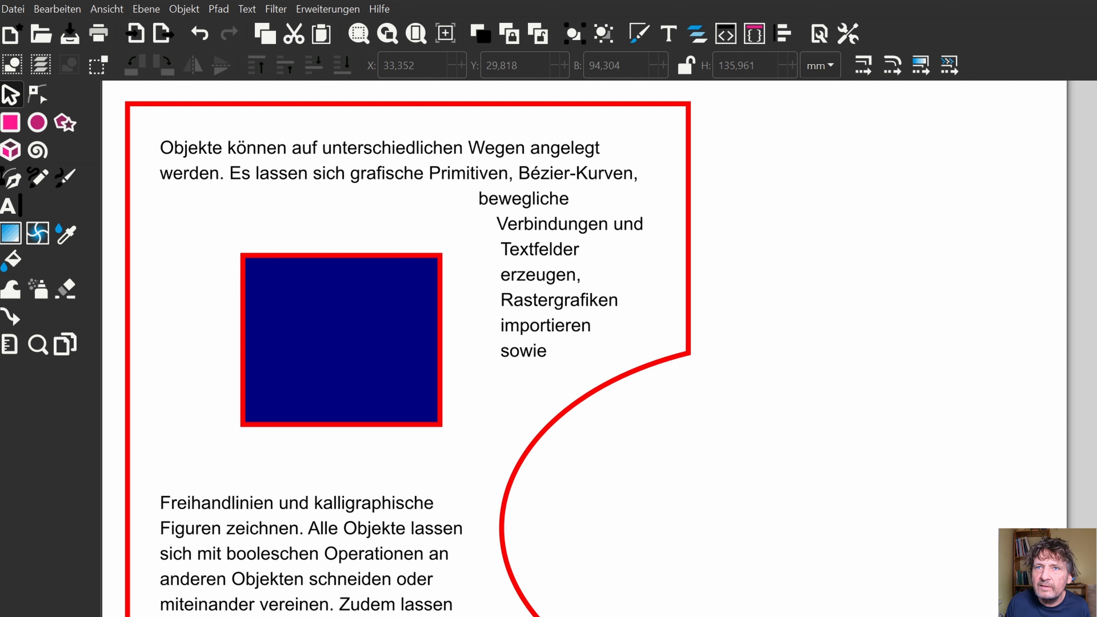
Widen the dark blue rectangle to the left, move it up within the text, and place the text cursor in "Wegen"
{"action": "left_click", "coordinate": [292, 358]}
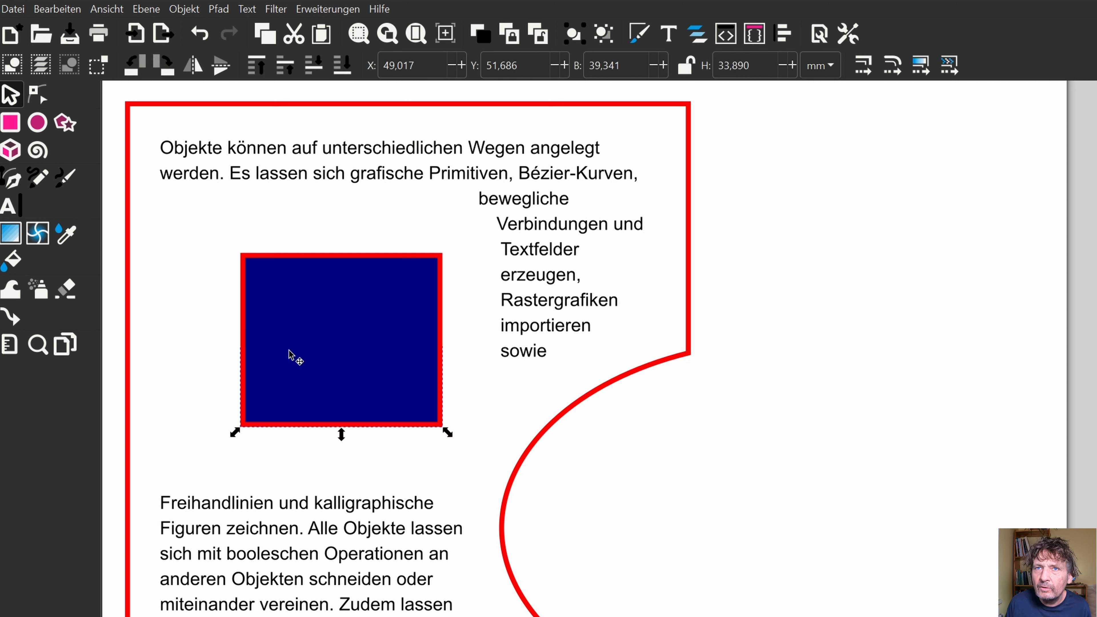
{"action": "left_click_drag", "start_coordinate": [233, 339], "coordinate": [175, 343]}
{"action": "left_click_drag", "start_coordinate": [313, 251], "coordinate": [319, 216]}
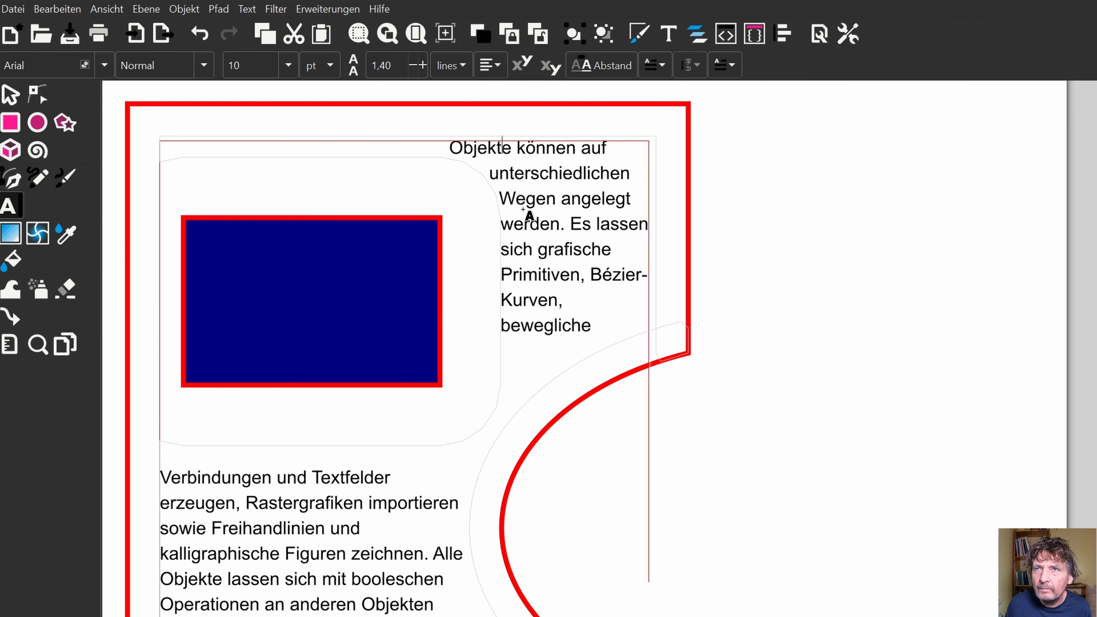
{"action": "left_click", "coordinate": [524, 200]}
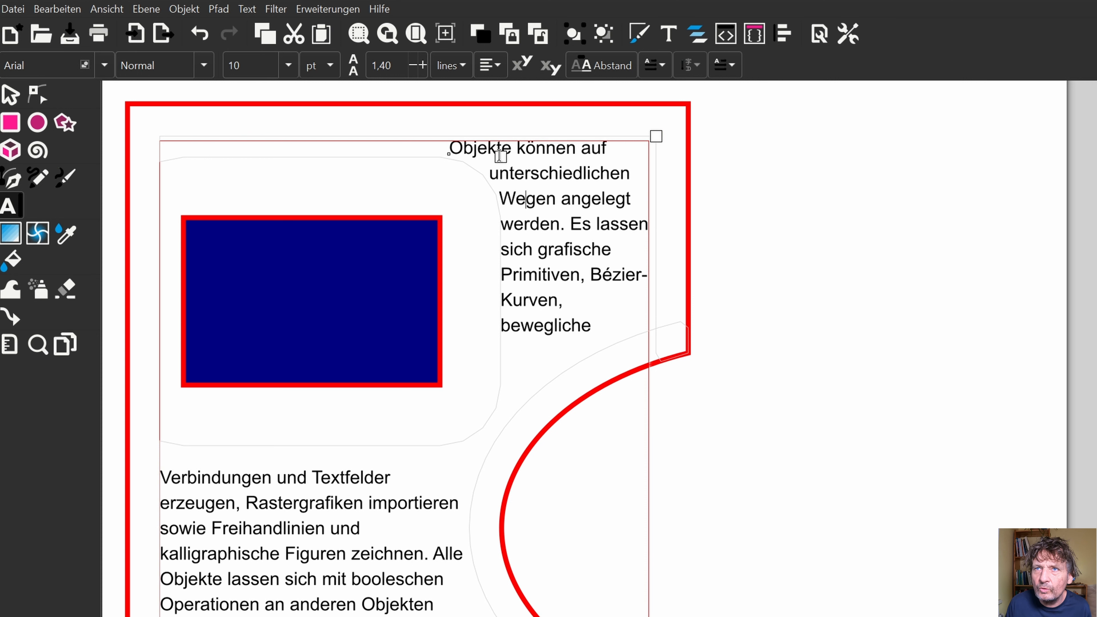
Narrow the text's wrap margin around the dark blue rectangle so the first two lines run above it
{"action": "left_click_drag", "start_coordinate": [500, 157], "coordinate": [467, 190]}
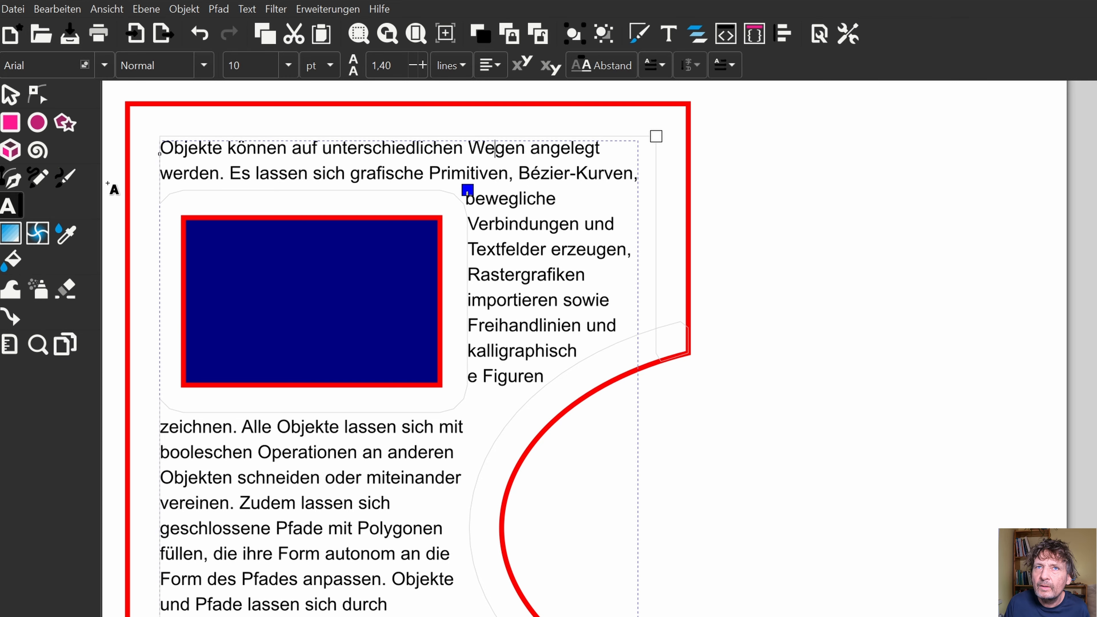
Import the photo of the woman in the black hat, shrink it to about 118 × 79 mm and place it on the page's upper part
{"action": "key", "text": "ctrl+i"}
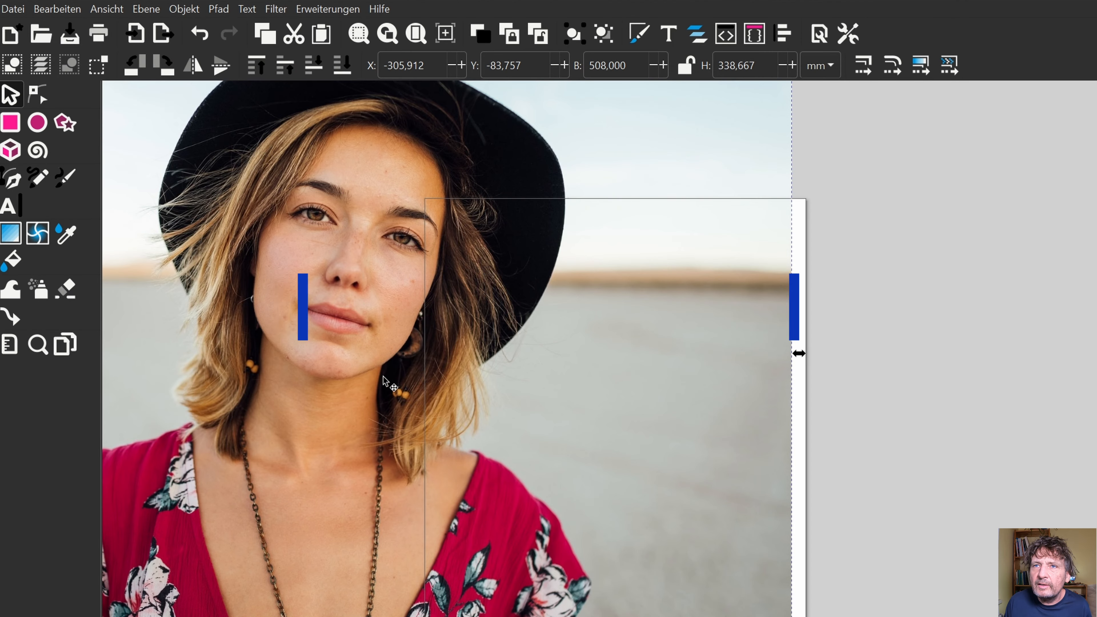
{"action": "left_click_drag", "start_coordinate": [393, 397], "coordinate": [774, 565]}
{"action": "left_click_drag", "start_coordinate": [233, 212], "coordinate": [718, 600]}
{"action": "left_click_drag", "start_coordinate": [919, 616], "coordinate": [542, 341]}
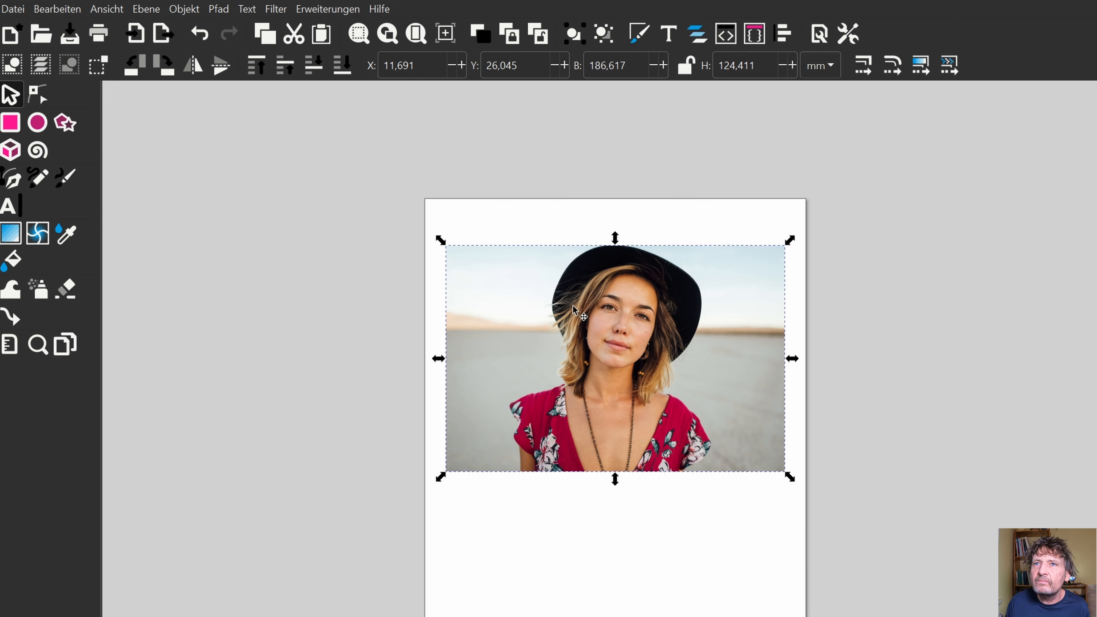
{"action": "left_click_drag", "start_coordinate": [443, 243], "coordinate": [490, 286]}
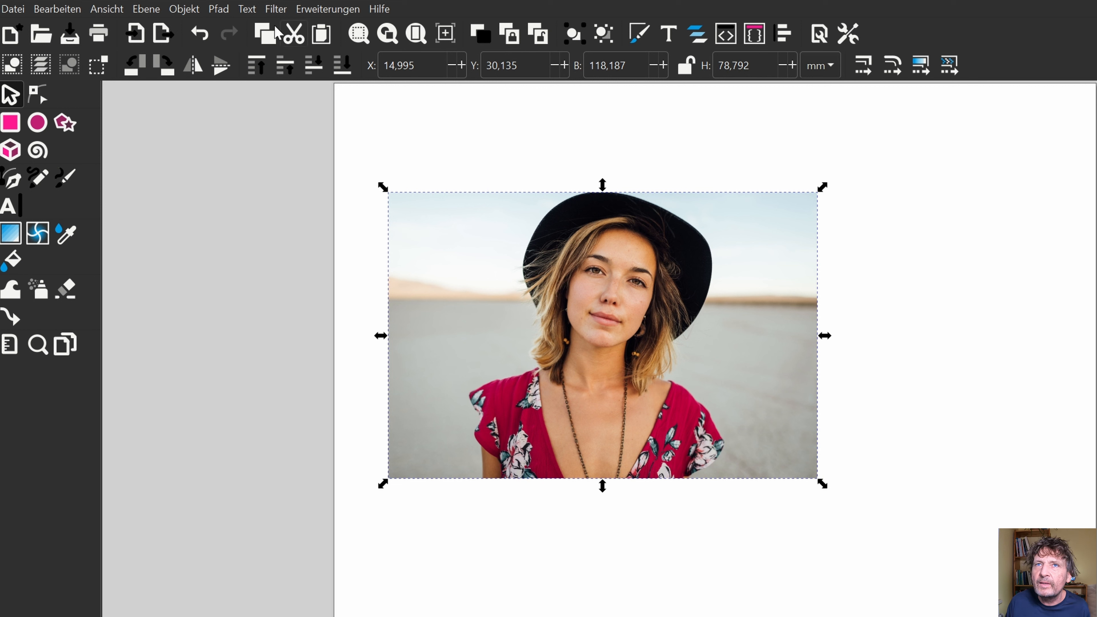
Trace the photo as a single-scan bitmap with a slightly raised brightness threshold and place the black-and-white trace below the photo
{"action": "left_click", "coordinate": [219, 9]}
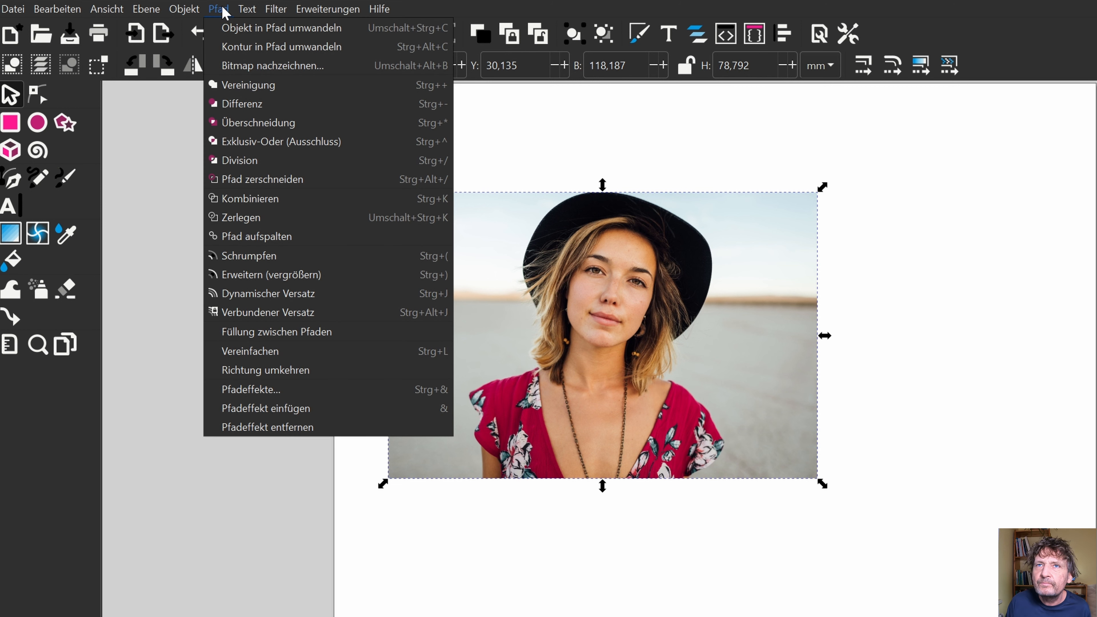
{"action": "left_click", "coordinate": [247, 68]}
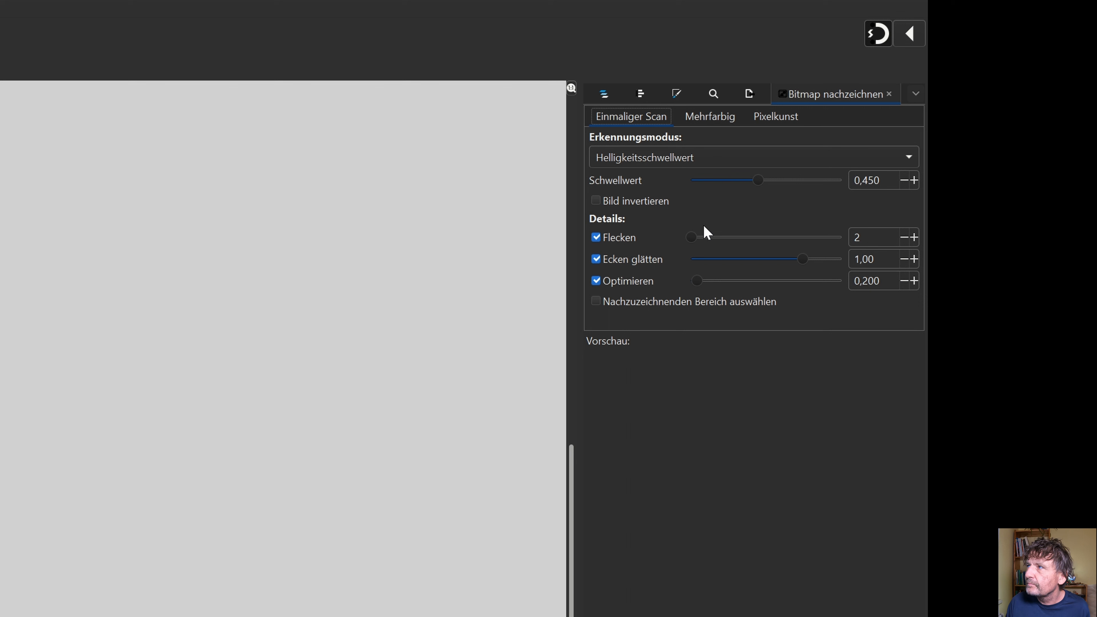
{"action": "left_click_drag", "start_coordinate": [760, 182], "coordinate": [775, 182]}
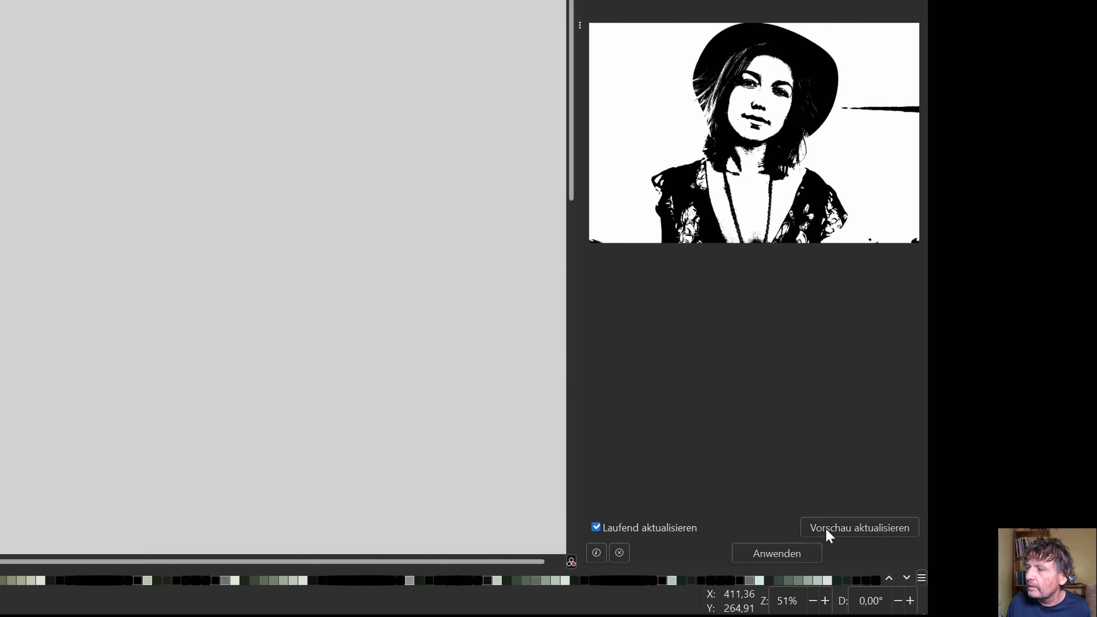
{"action": "left_click", "coordinate": [778, 556]}
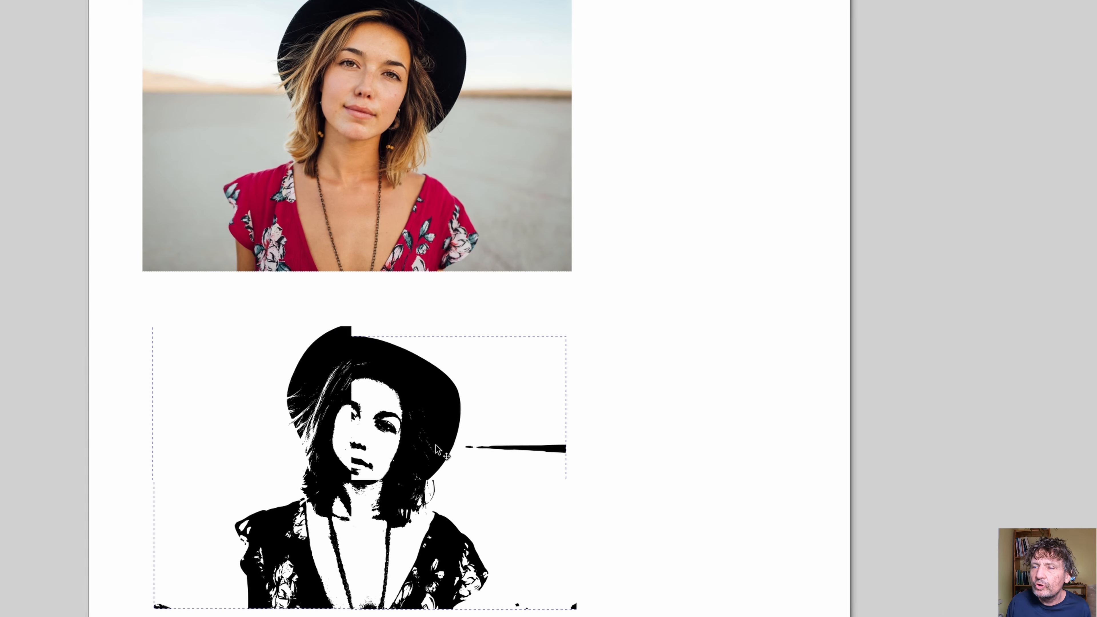
{"action": "left_click_drag", "start_coordinate": [436, 445], "coordinate": [435, 429]}
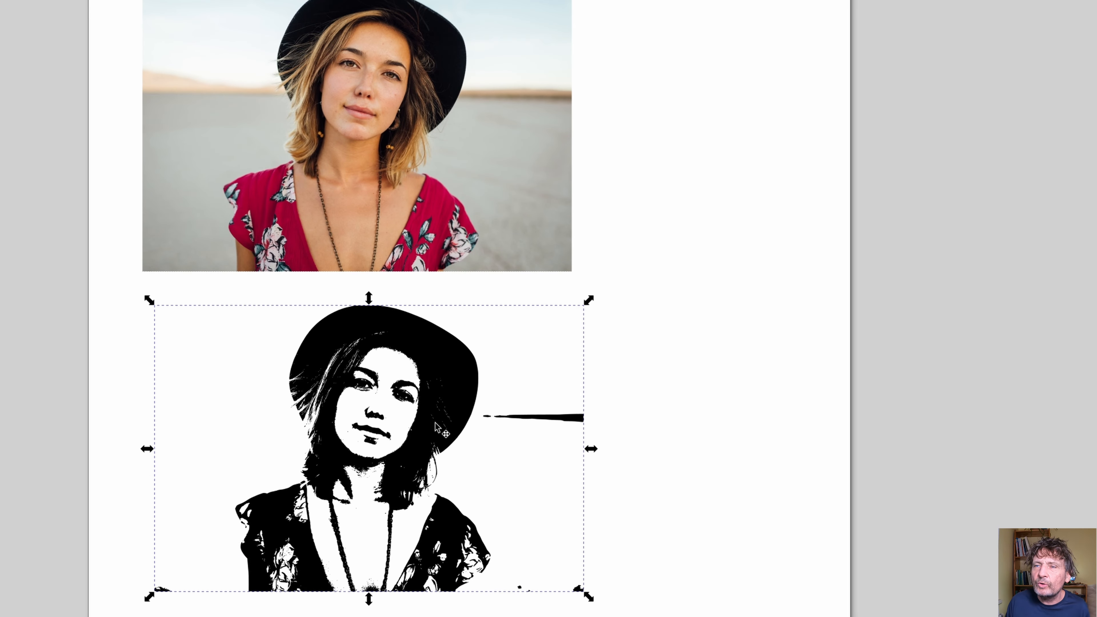